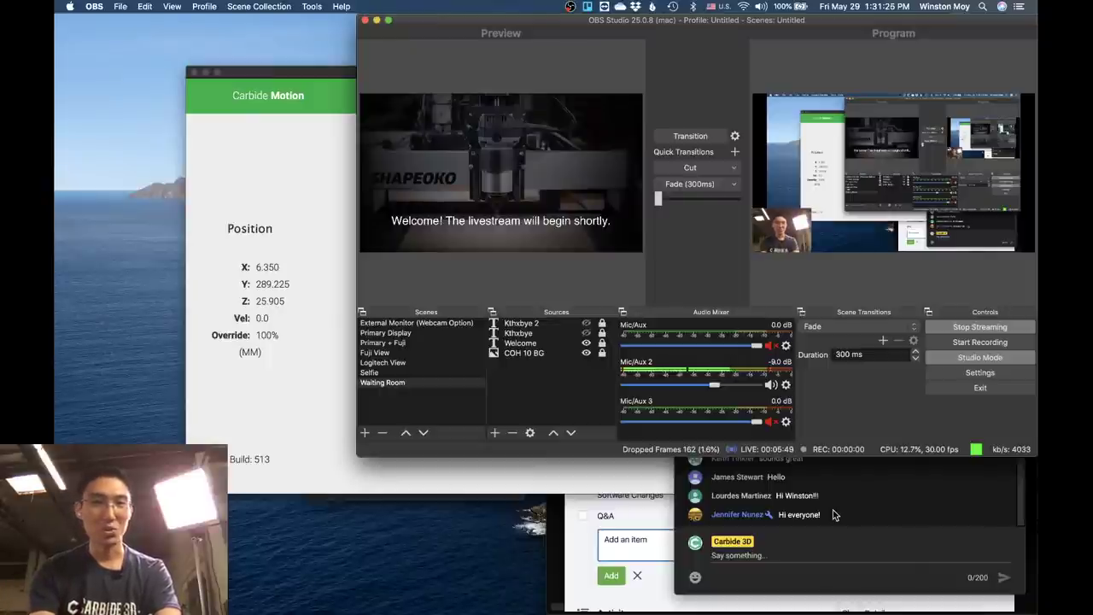
# Step: Hide the Welcome text in the Waiting Room scene, and put the Primary Display scene live with its Webcam source hidden
pyautogui.click(586, 344)
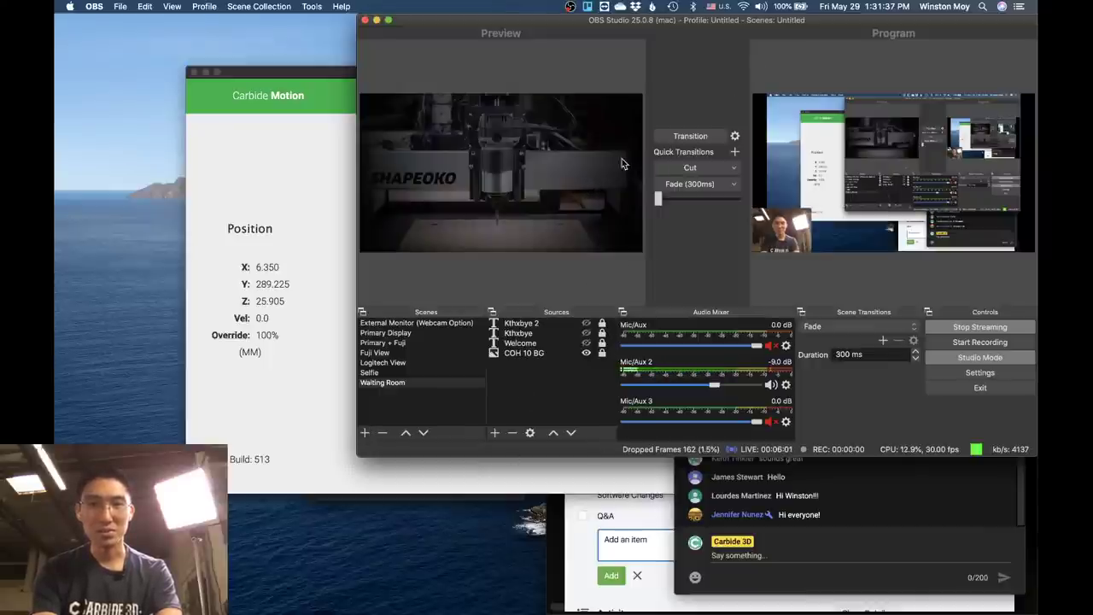
pyautogui.click(393, 332)
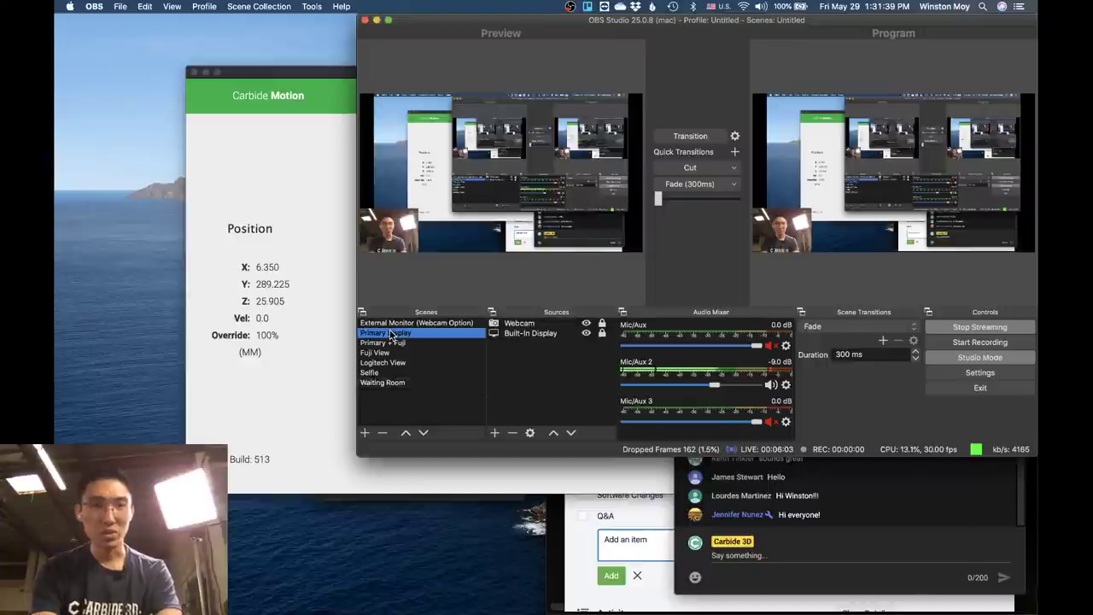
pyautogui.click(586, 323)
pyautogui.click(691, 136)
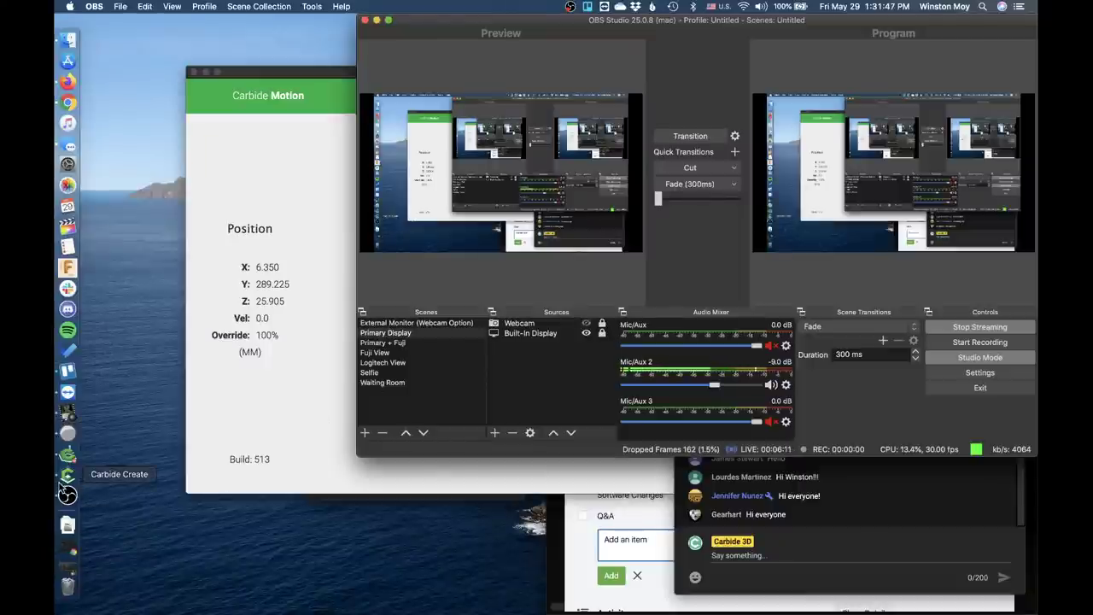
# Step: Launch MeshCAM and reposition its window slightly on the desktop
pyautogui.press('super+space')
pyautogui.write('meshcam')
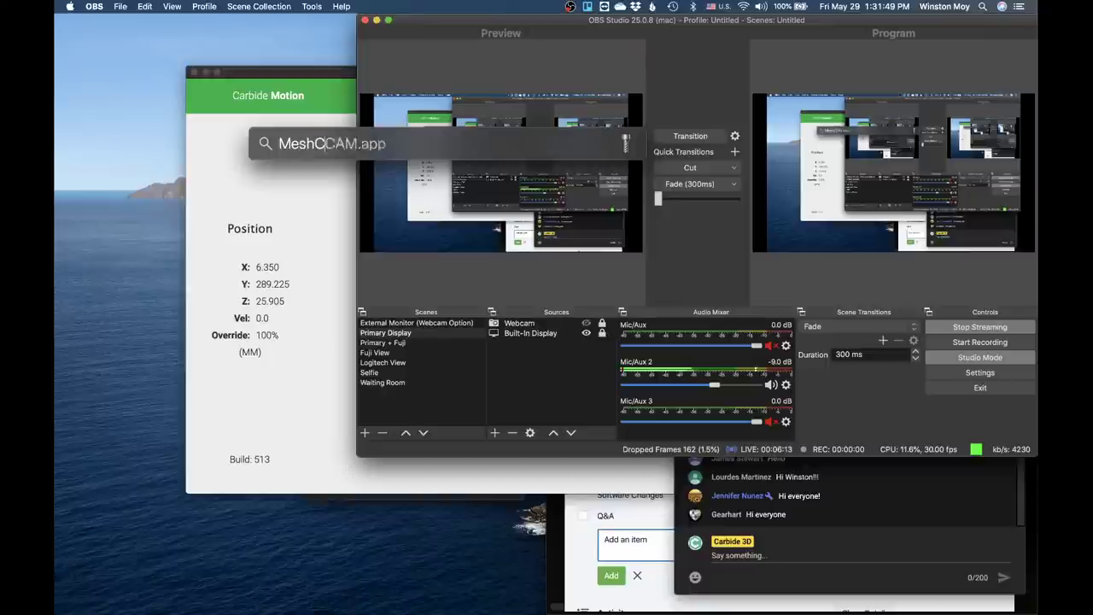
pyautogui.press('Return')
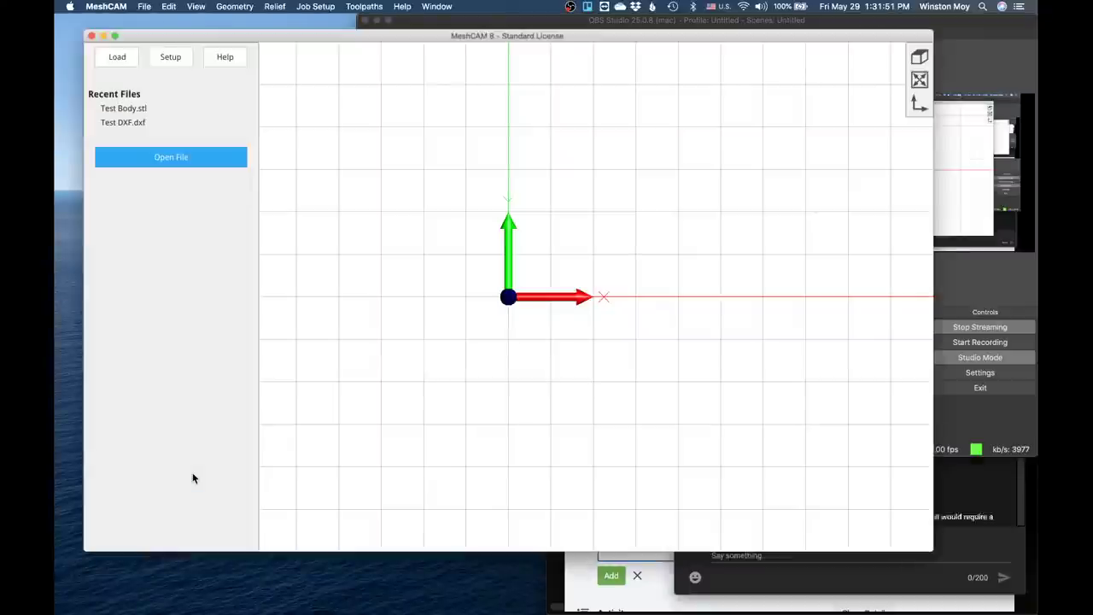
pyautogui.moveTo(408, 38); pyautogui.dragTo(424, 43)
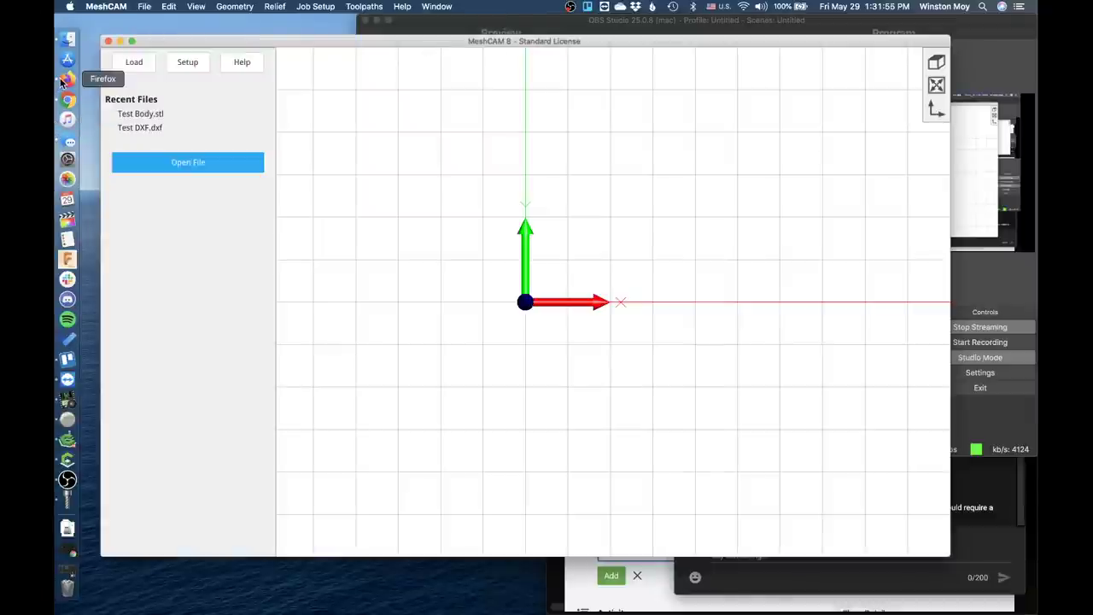
# Step: Switch to Google Chrome and search Google Images for MeshCAM in a new tab
pyautogui.click(64, 101)
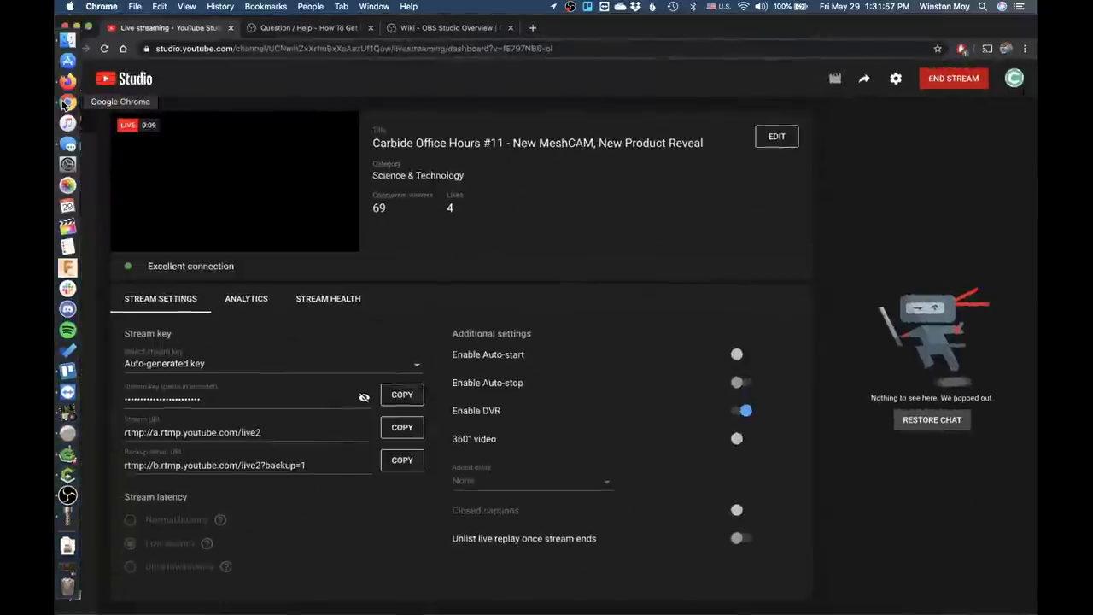
pyautogui.press('super+t')
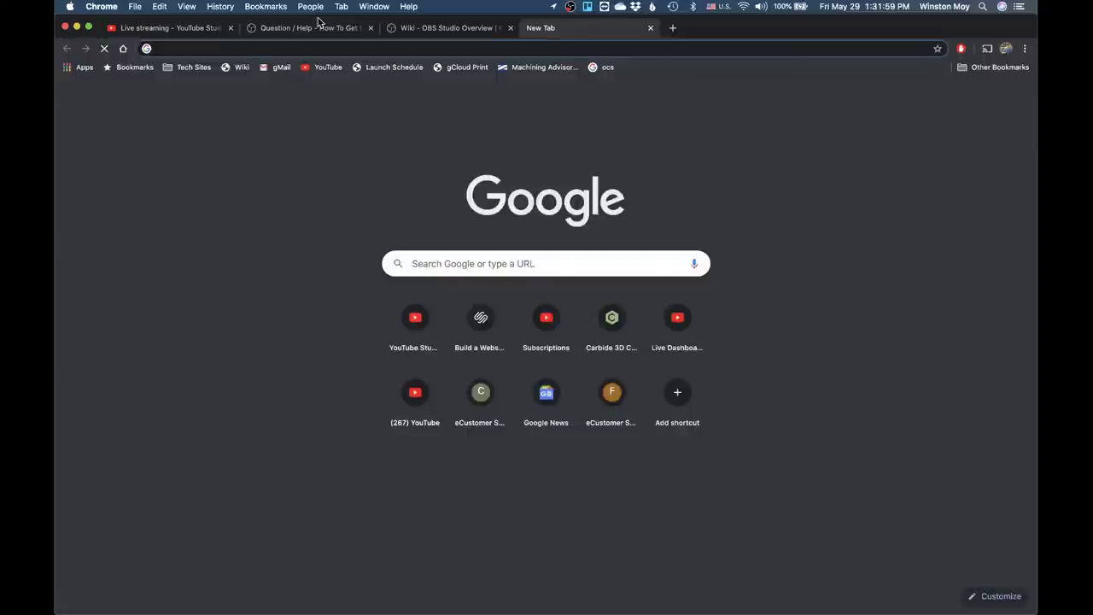
pyautogui.write('MeshCAM')
pyautogui.press('Return')
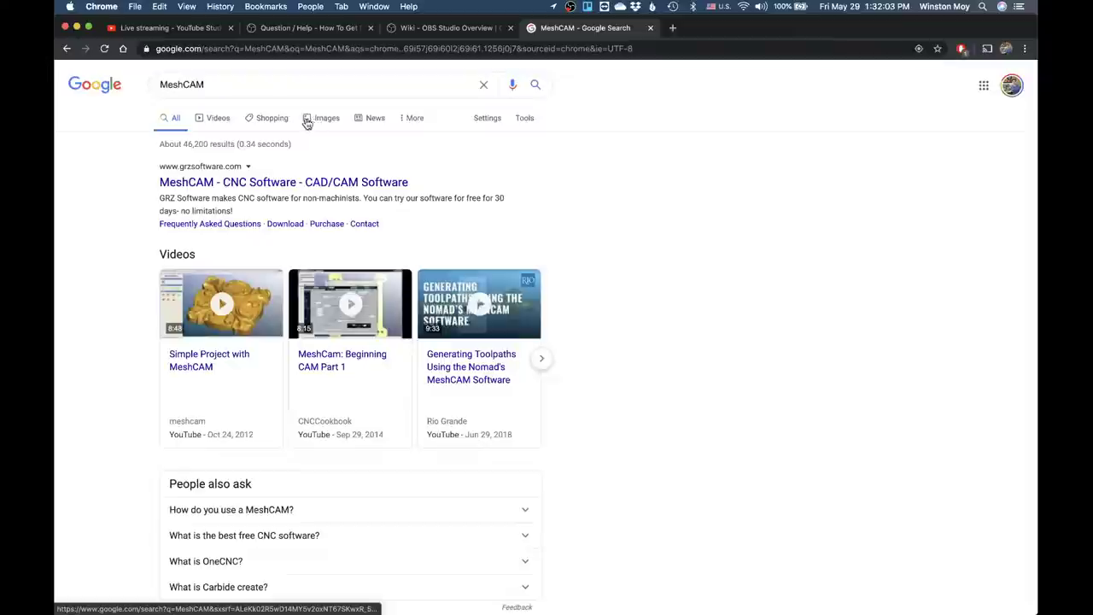
pyautogui.click(320, 116)
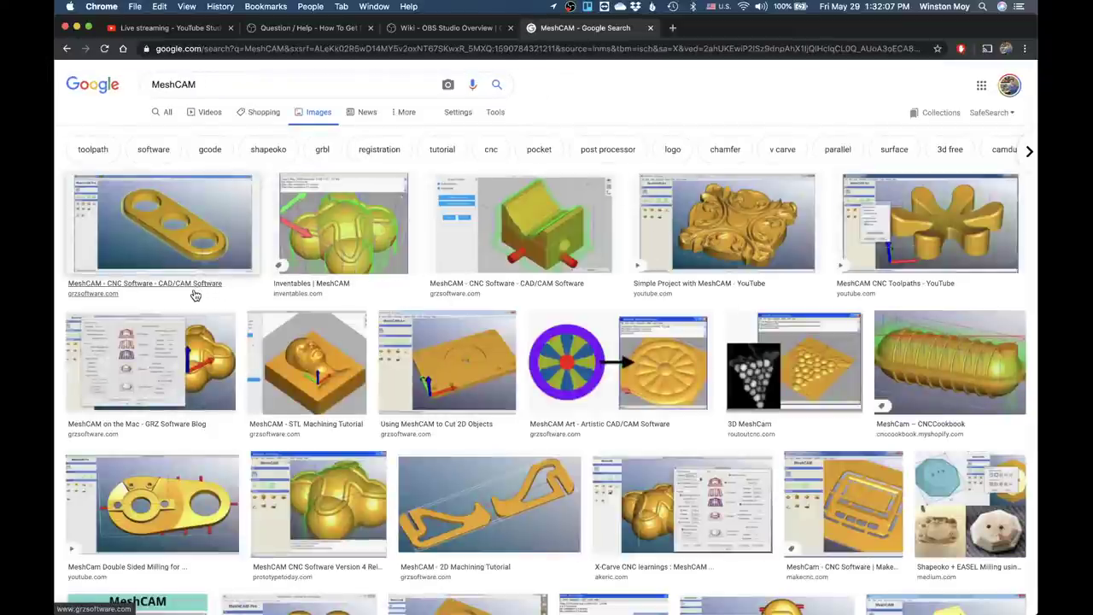
# Step: Open the grzsoftware.com site from the first image result, examine its screenshot of the older MeshCAM interface, and hide the browser
pyautogui.click(124, 251)
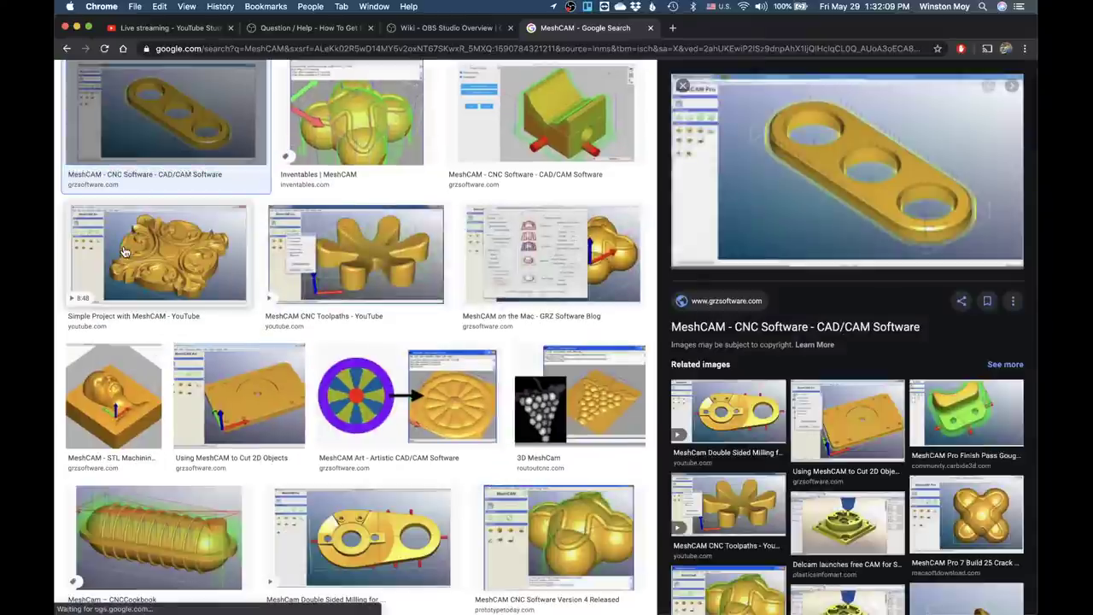
pyautogui.click(700, 160)
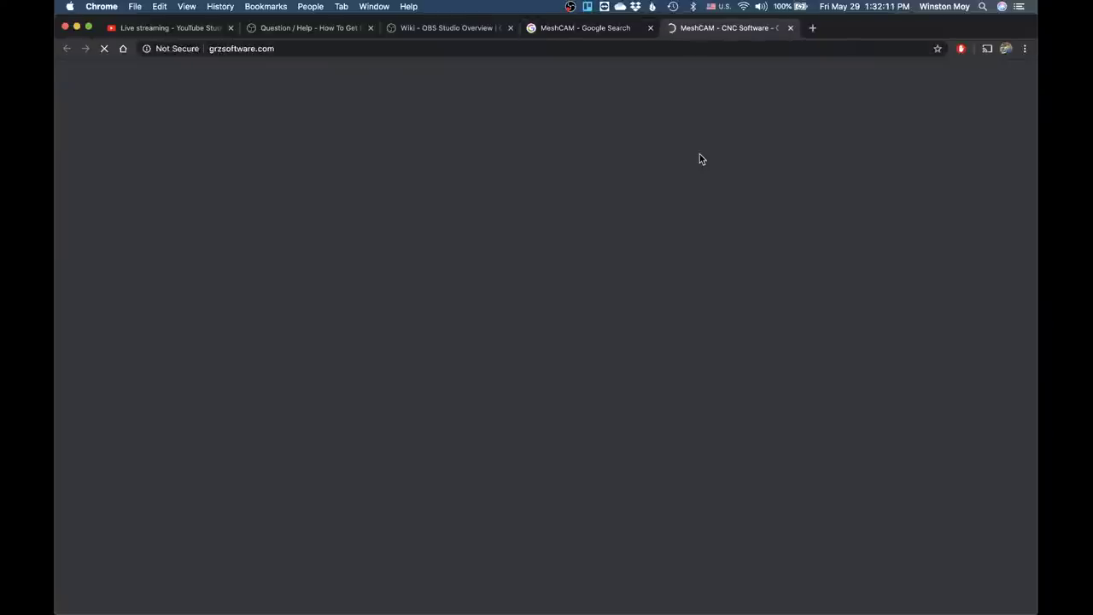
pyautogui.scroll(-1, 278, 297)
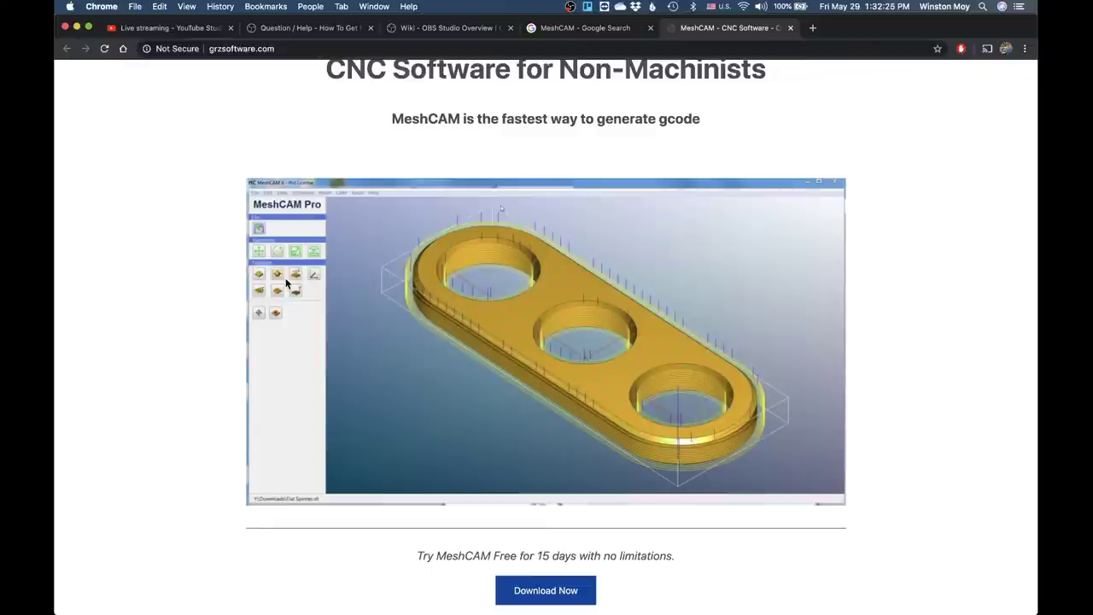
pyautogui.press('super+h')
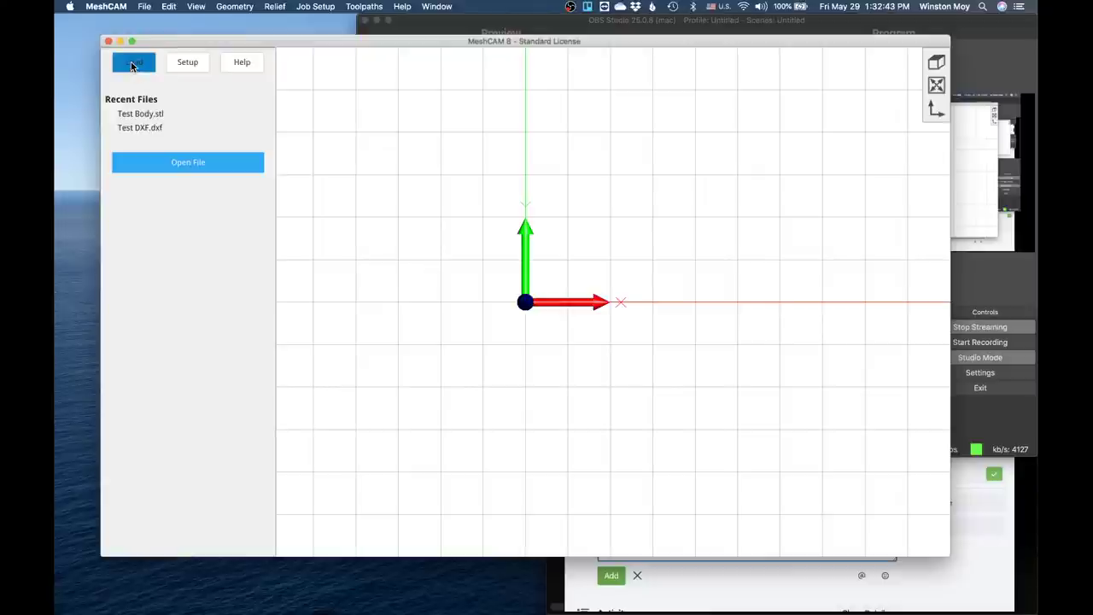
# Step: Open the model file Test Body.stl from the MeshCAM folder
pyautogui.click(144, 6)
pyautogui.click(152, 23)
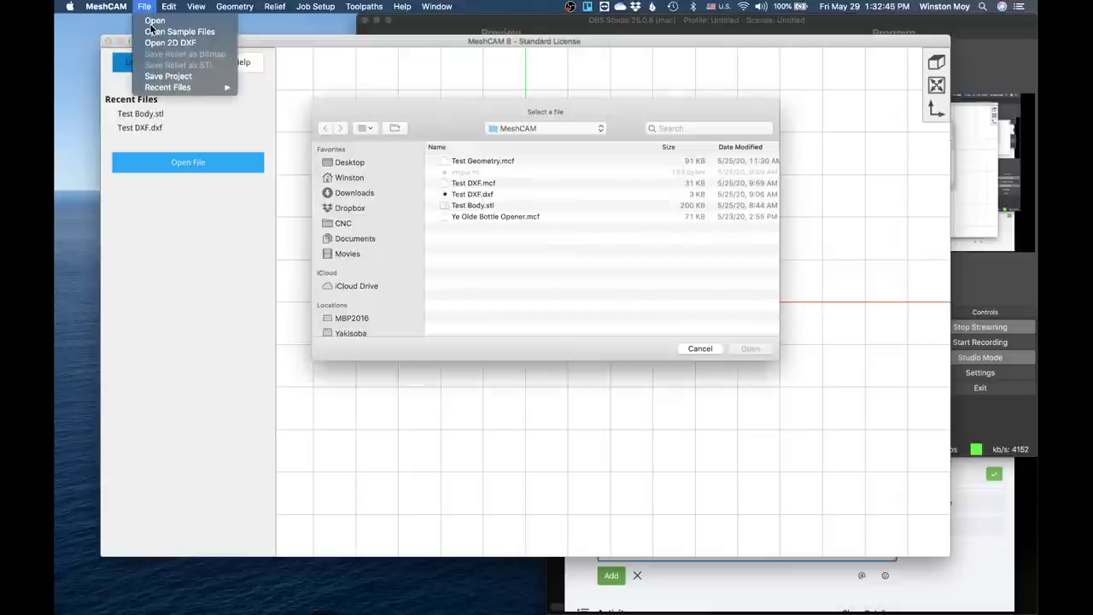
pyautogui.click(489, 209)
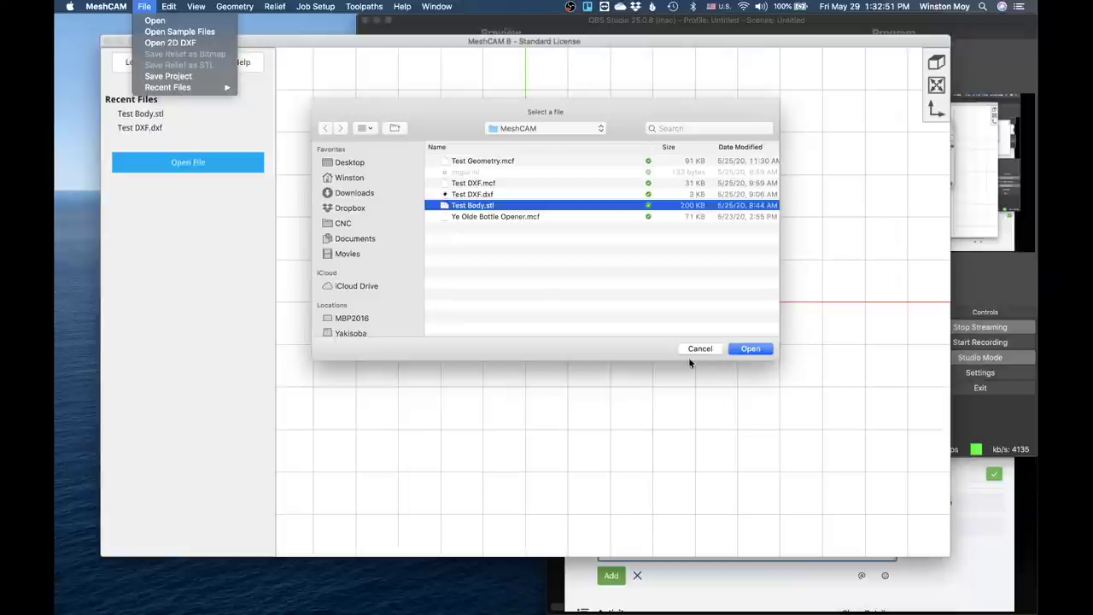
pyautogui.click(545, 312)
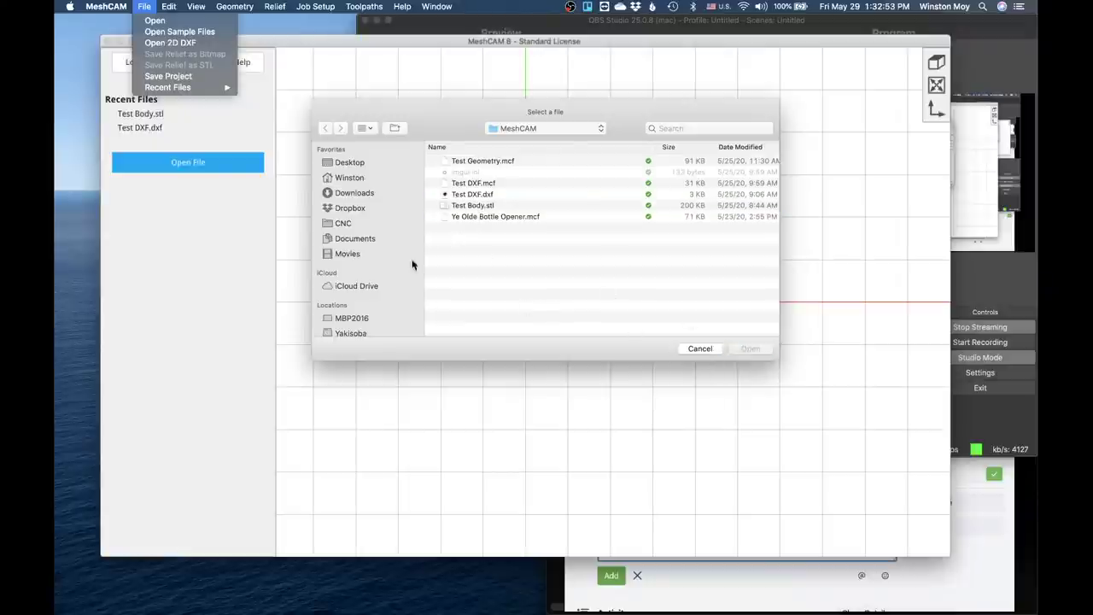
pyautogui.click(475, 204)
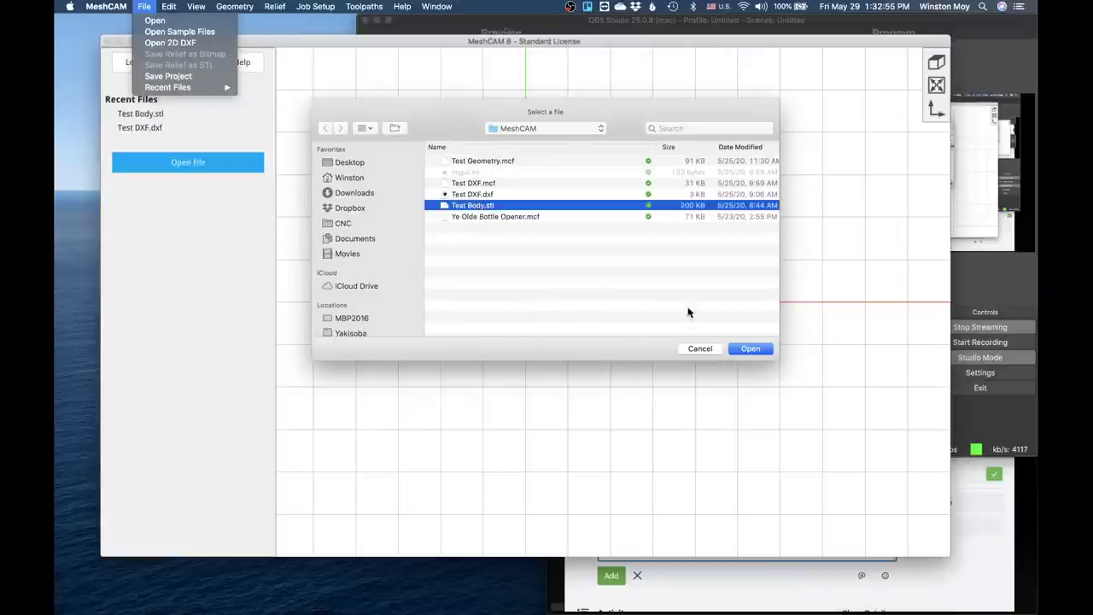
pyautogui.click(746, 348)
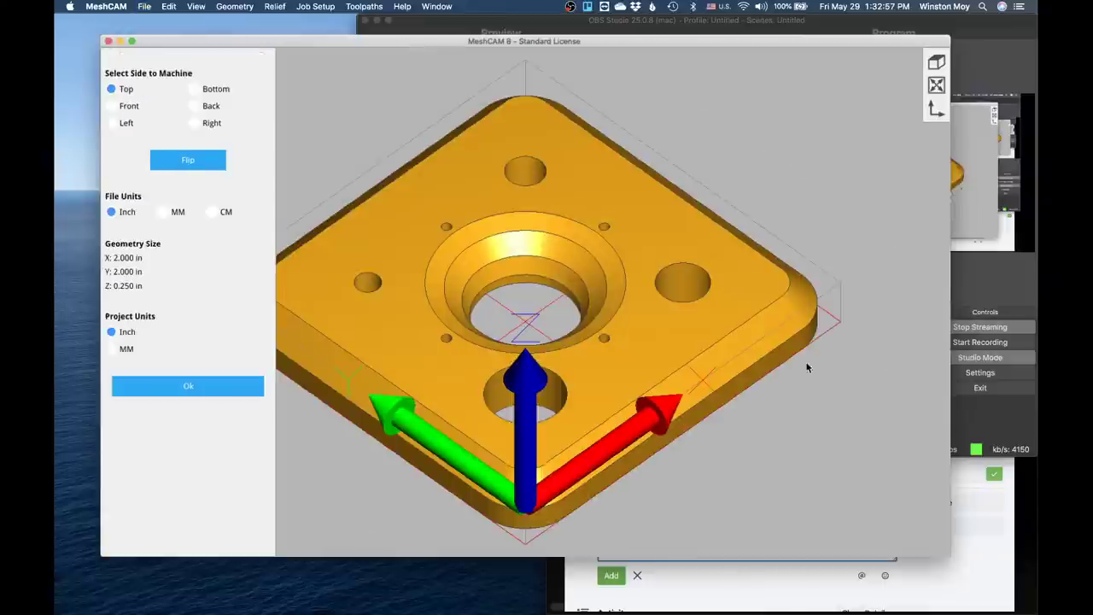
# Step: Try the Front, Left and Right orientations as the side to machine, and return to Top
pyautogui.moveTo(523, 244); pyautogui.dragTo(571, 242, button='right')
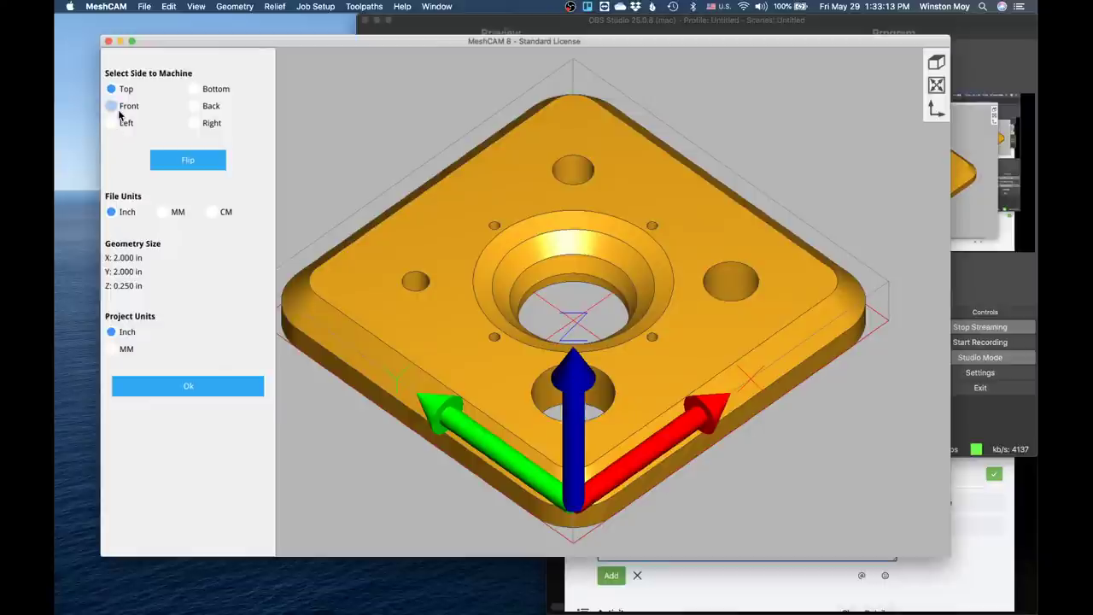
pyautogui.click(113, 106)
pyautogui.click(114, 122)
pyautogui.click(202, 122)
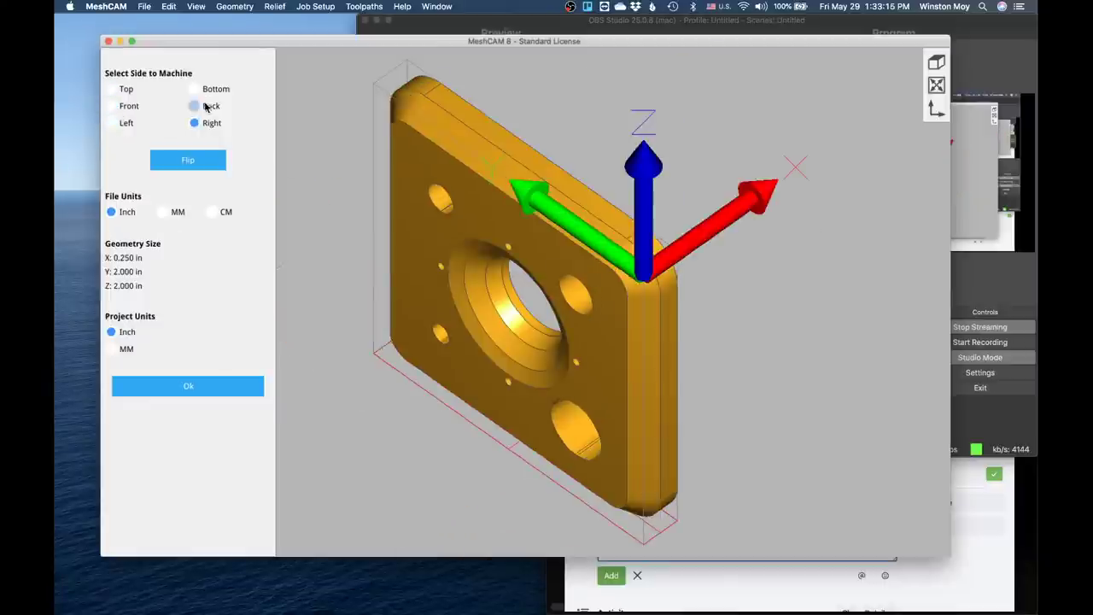
pyautogui.click(112, 89)
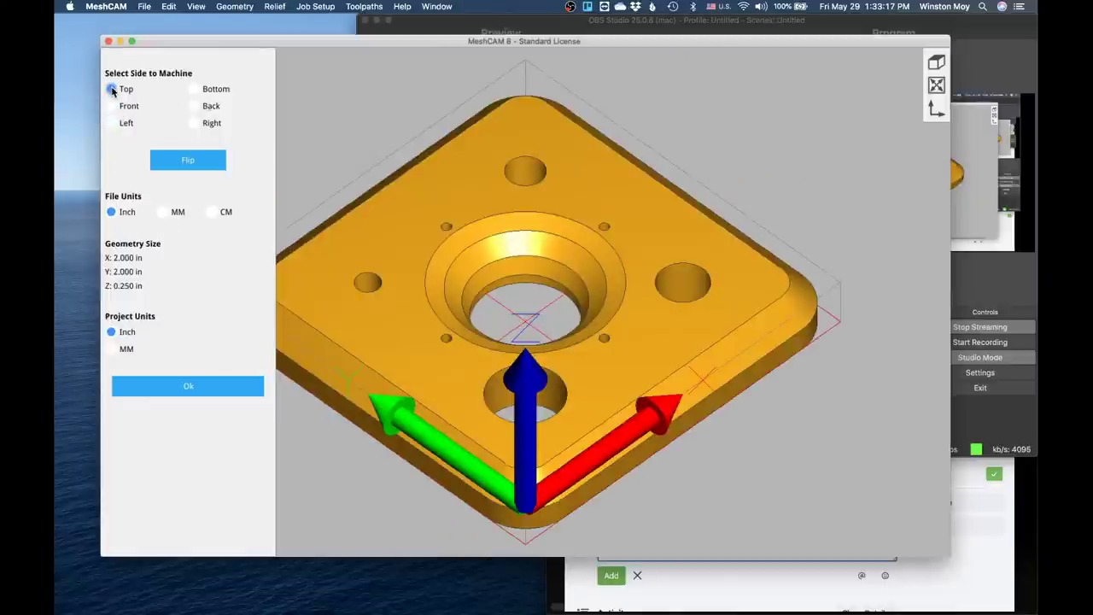
pyautogui.moveTo(387, 226); pyautogui.dragTo(524, 227, button='right')
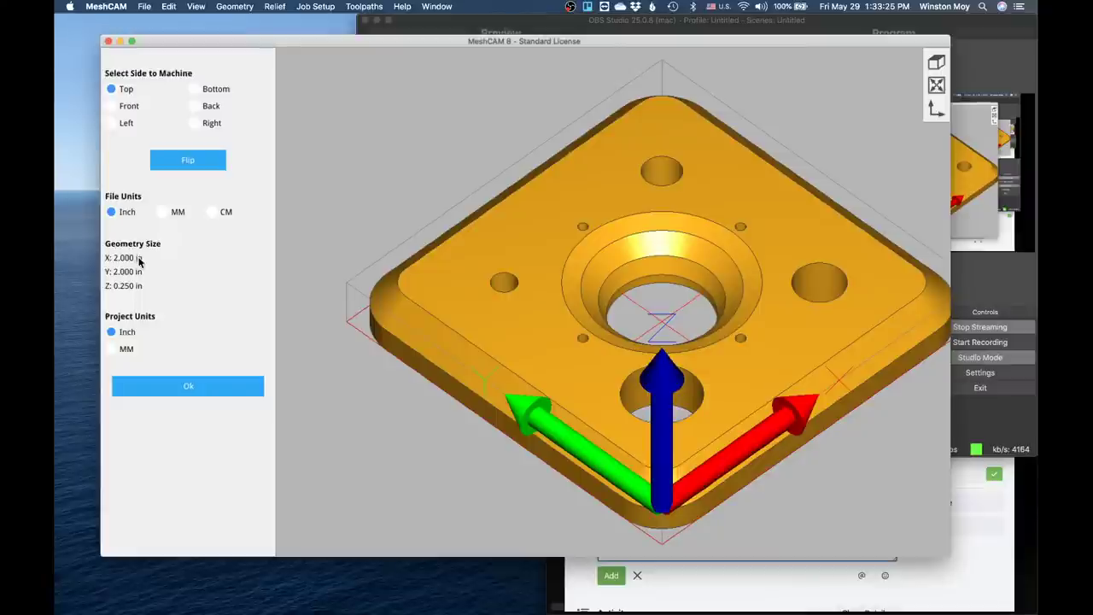
# Step: Try CM and MM as the file units to compare the geometry size, and return to Inch
pyautogui.click(213, 218)
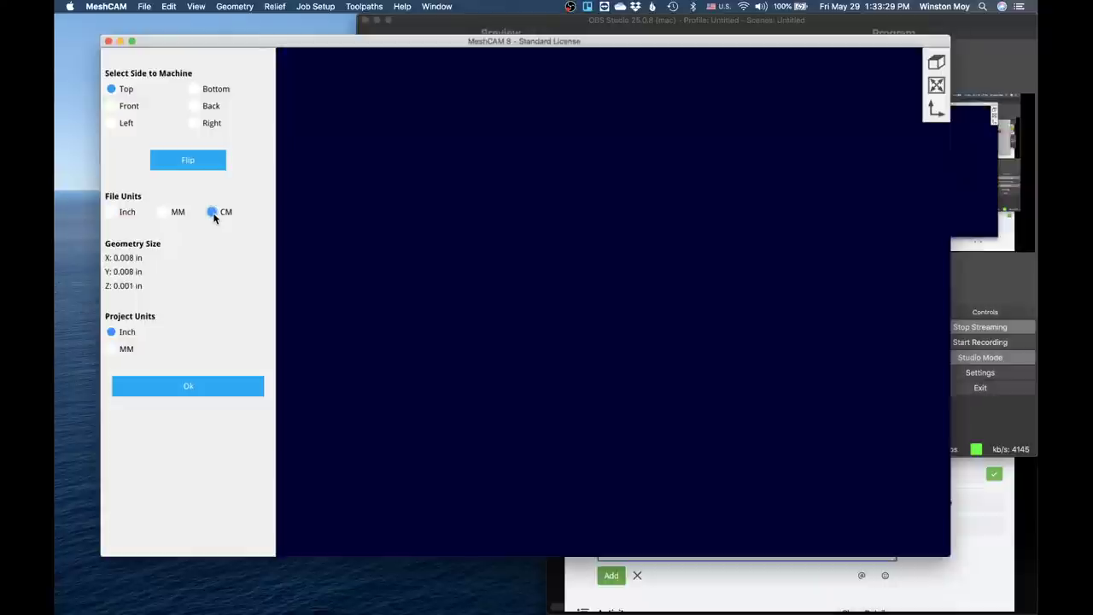
pyautogui.click(116, 215)
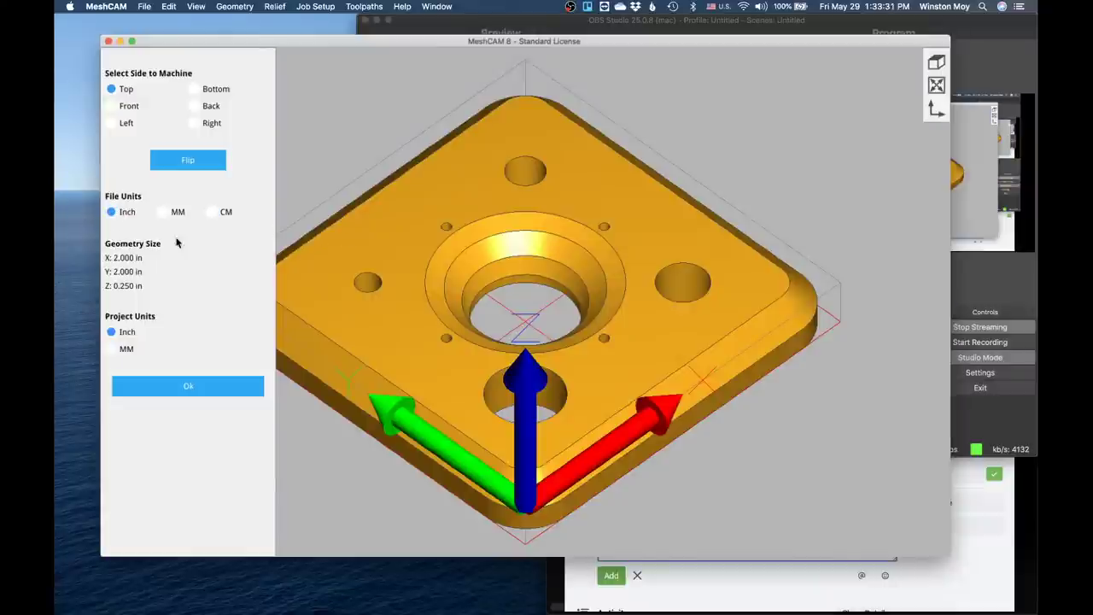
pyautogui.click(160, 214)
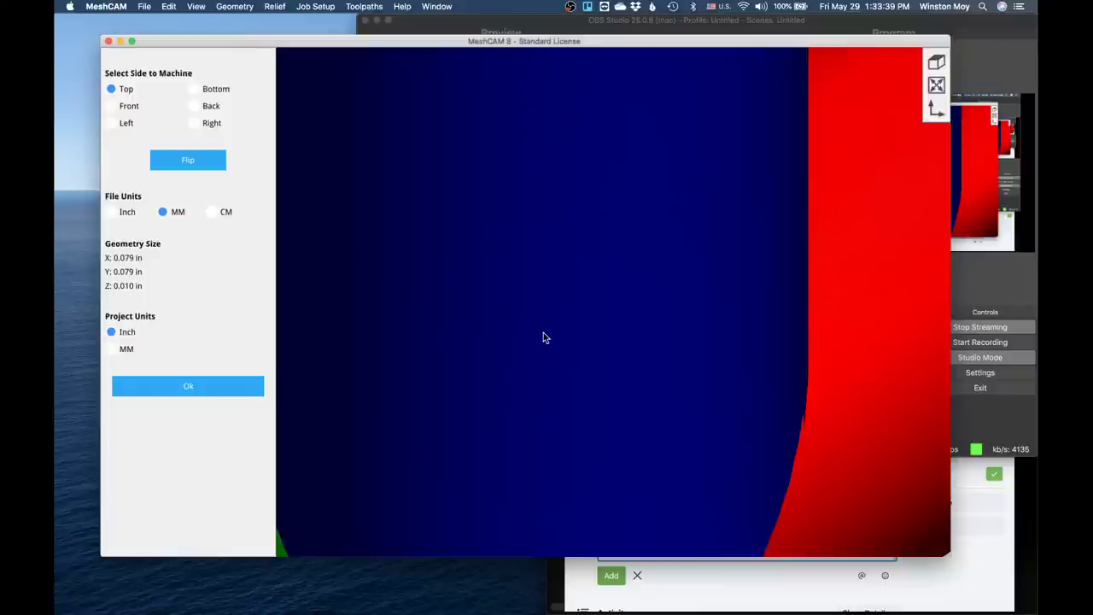
pyautogui.click(111, 212)
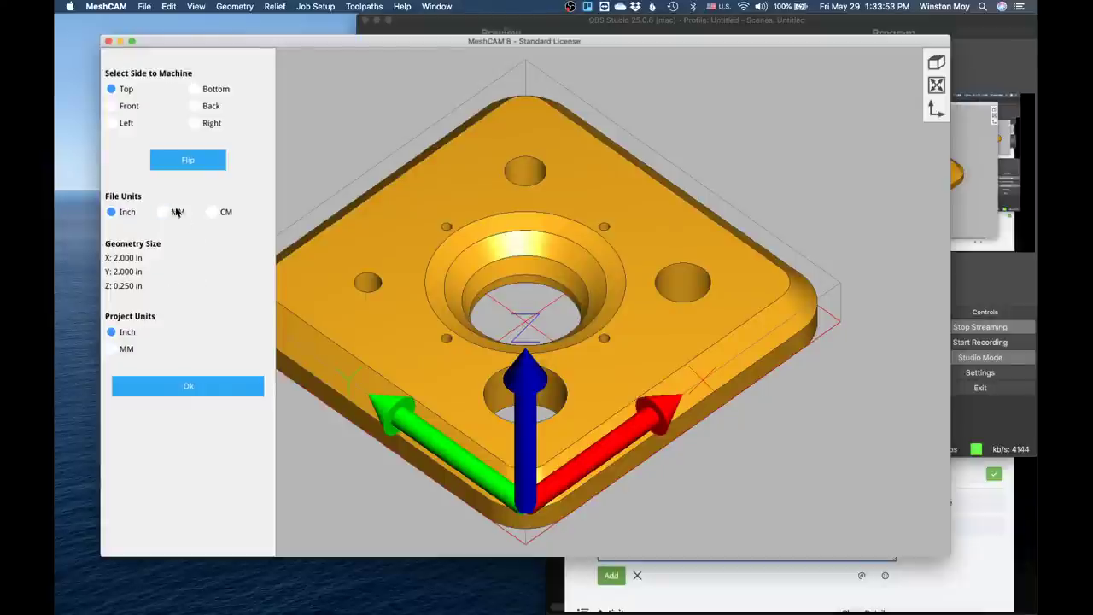
# Step: Accept the import settings with Top as the side to machine and Inch for both file and project units
pyautogui.click(186, 390)
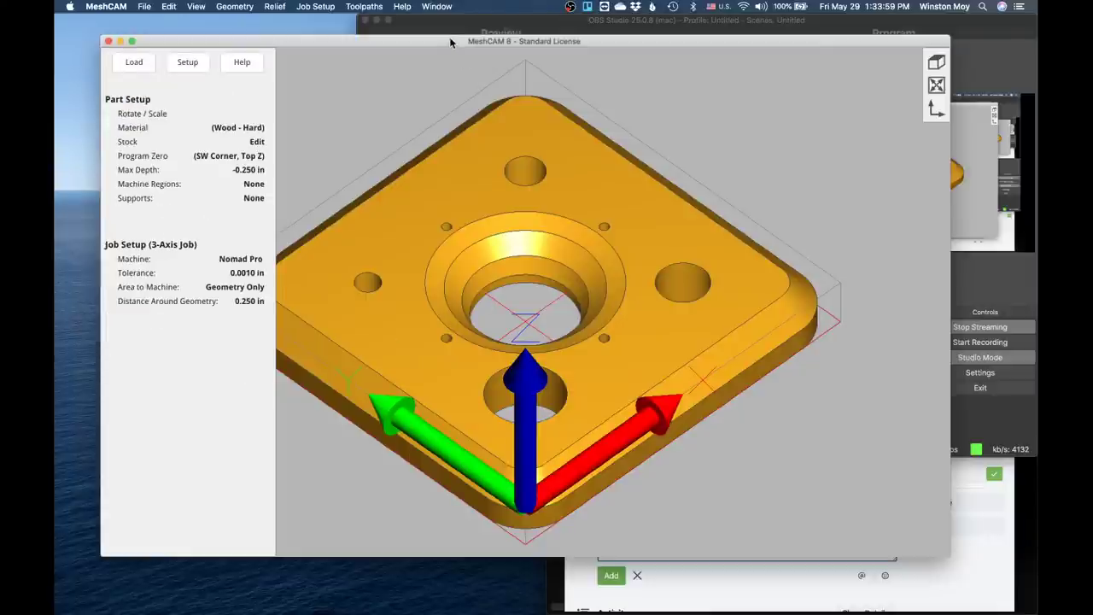
pyautogui.moveTo(451, 41); pyautogui.dragTo(468, 41)
pyautogui.moveTo(640, 317); pyautogui.dragTo(665, 318)
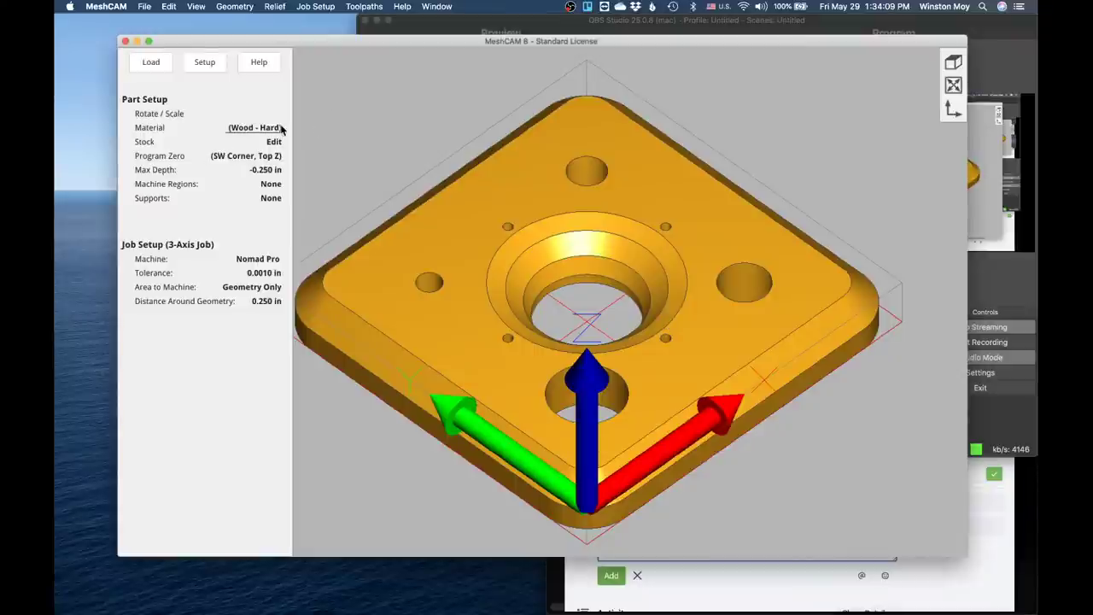
# Step: Choose Wood - Hard as the part's material
pyautogui.click(254, 127)
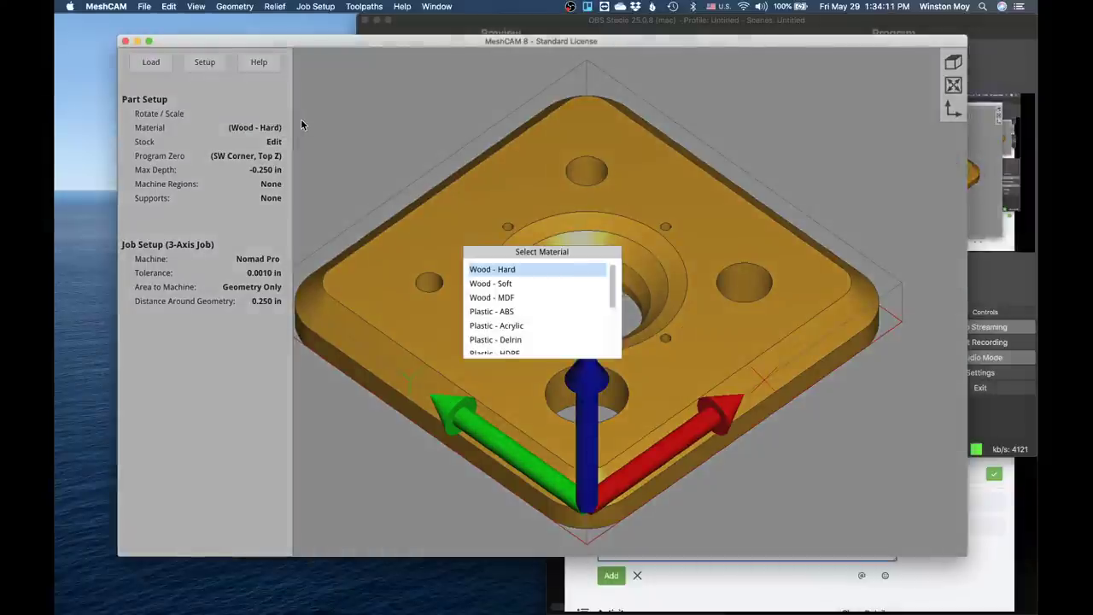
pyautogui.click(507, 284)
pyautogui.click(529, 270)
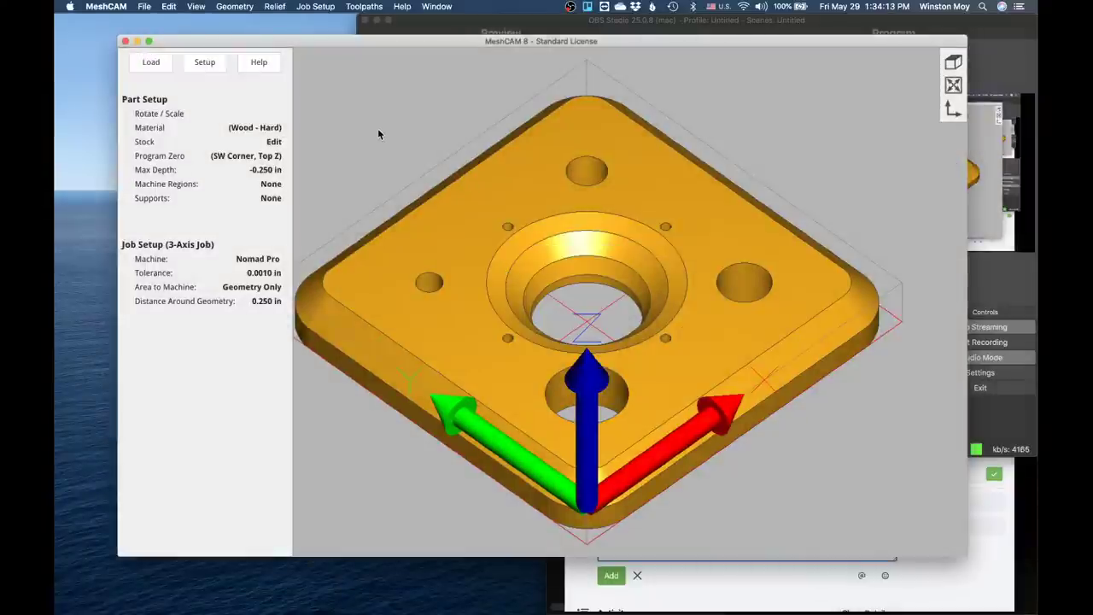
# Step: Define the part's stock size as 3 inches in X and 3 inches in Y
pyautogui.click(273, 142)
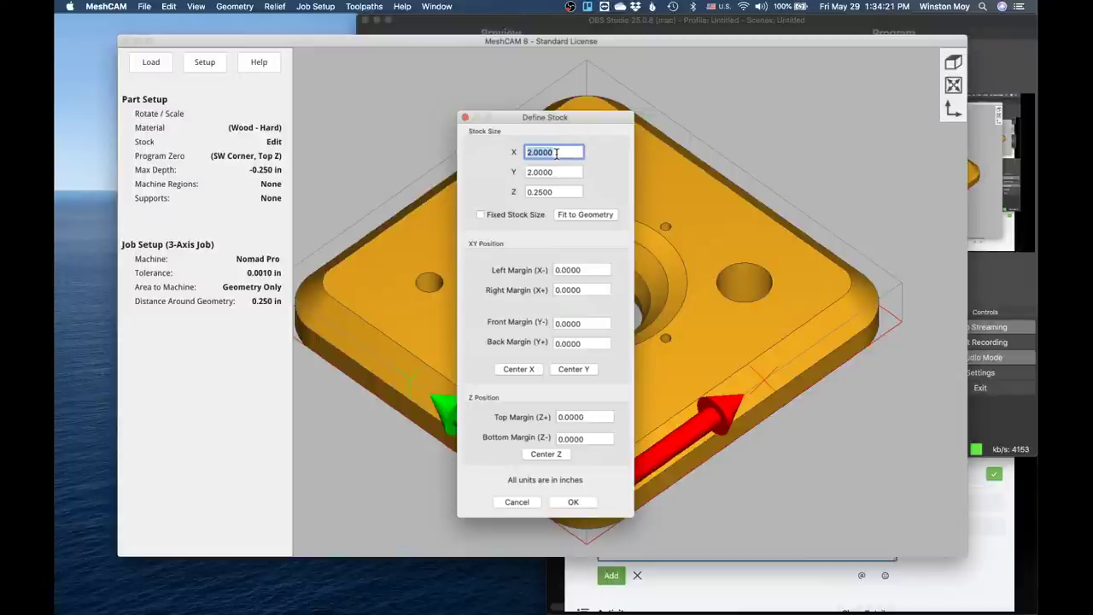
pyautogui.write('3')
pyautogui.press('Tab')
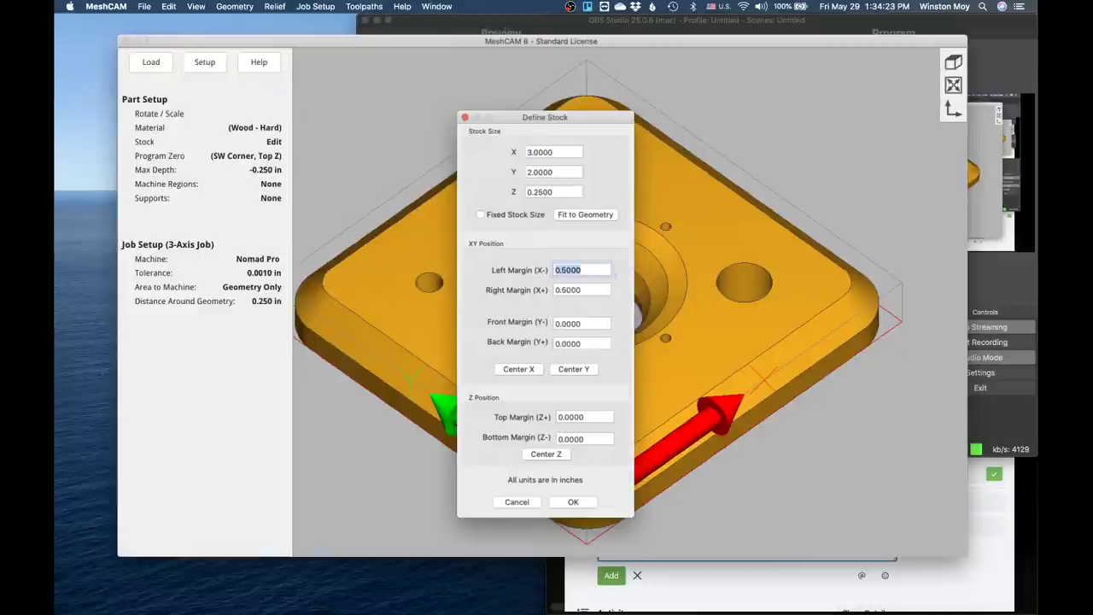
pyautogui.click(567, 171)
pyautogui.write('3')
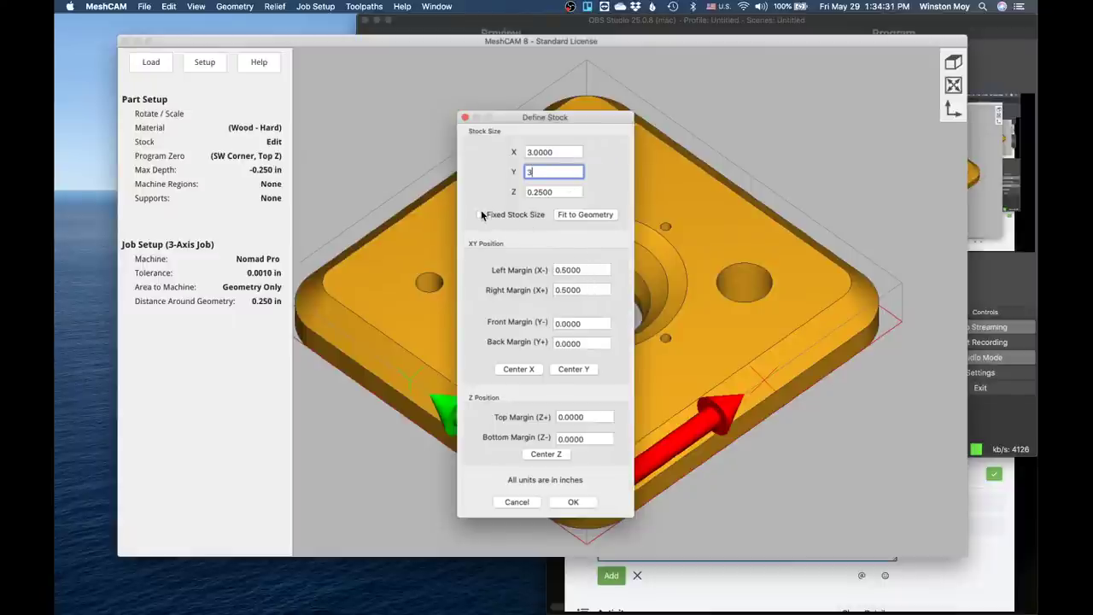
pyautogui.click(560, 191)
pyautogui.moveTo(560, 191); pyautogui.dragTo(525, 192)
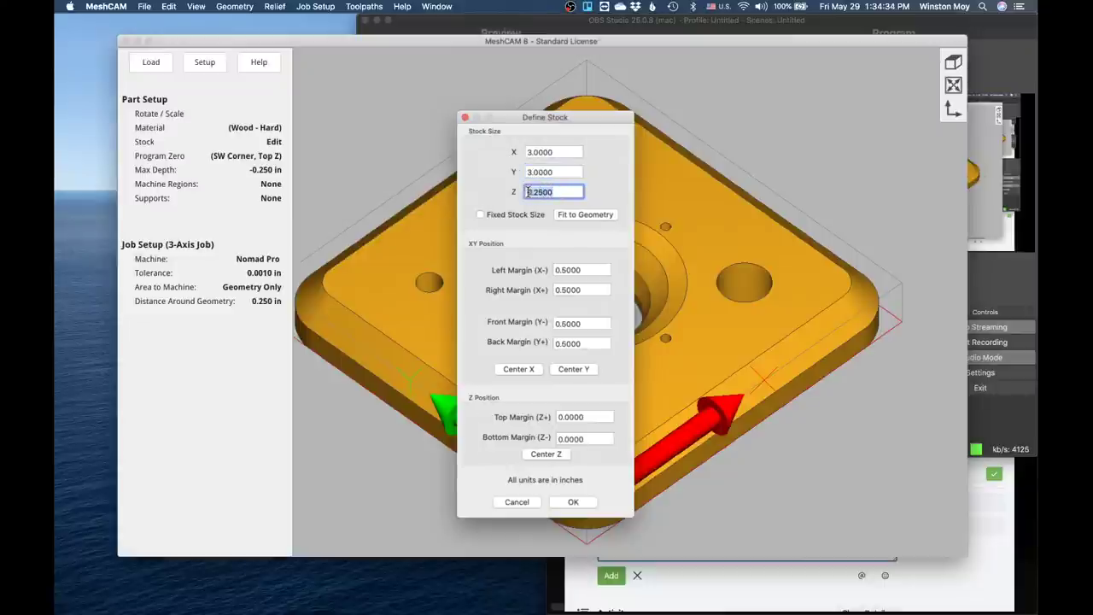
# Step: Turn the fixed stock size on and off again, and set the stock's X- margin to 1 inch and X+ margin to 2 inches
pyautogui.click(480, 215)
pyautogui.moveTo(595, 271); pyautogui.dragTo(536, 269)
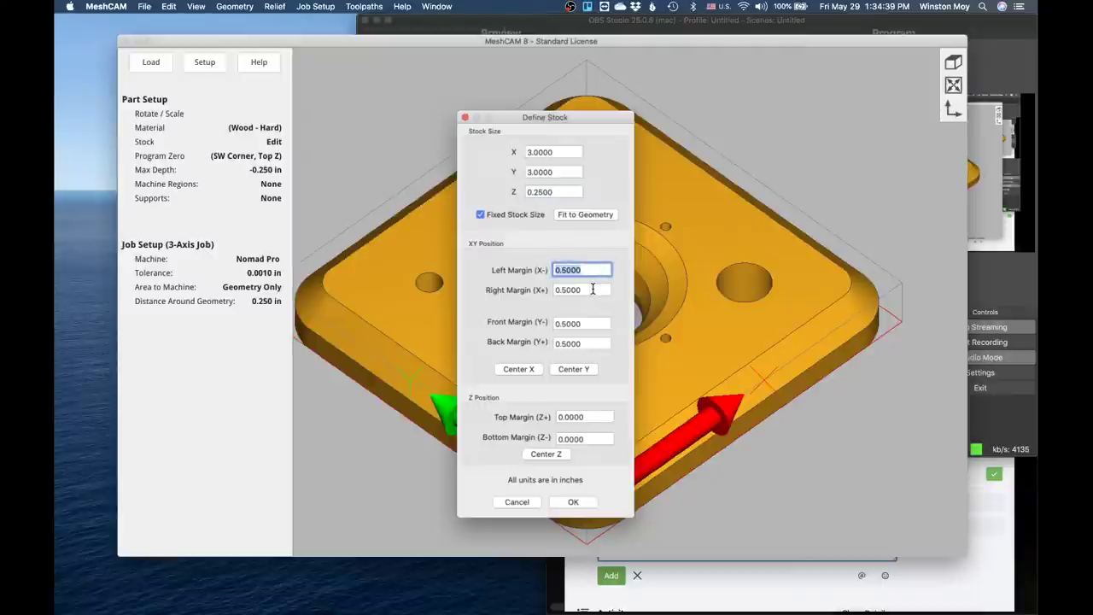
pyautogui.click(484, 218)
pyautogui.write('1')
pyautogui.press('Tab')
pyautogui.write('2')
pyautogui.press('Return')
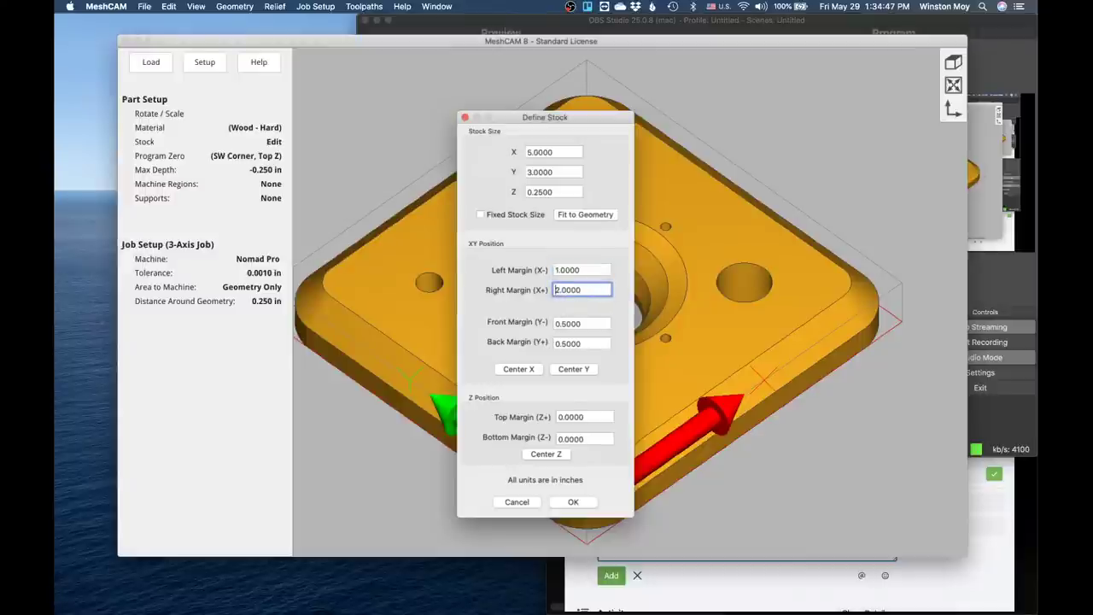
# Step: Set the stock's X size to 3 inches and enable Fixed Stock Size
pyautogui.moveTo(566, 151); pyautogui.dragTo(519, 152)
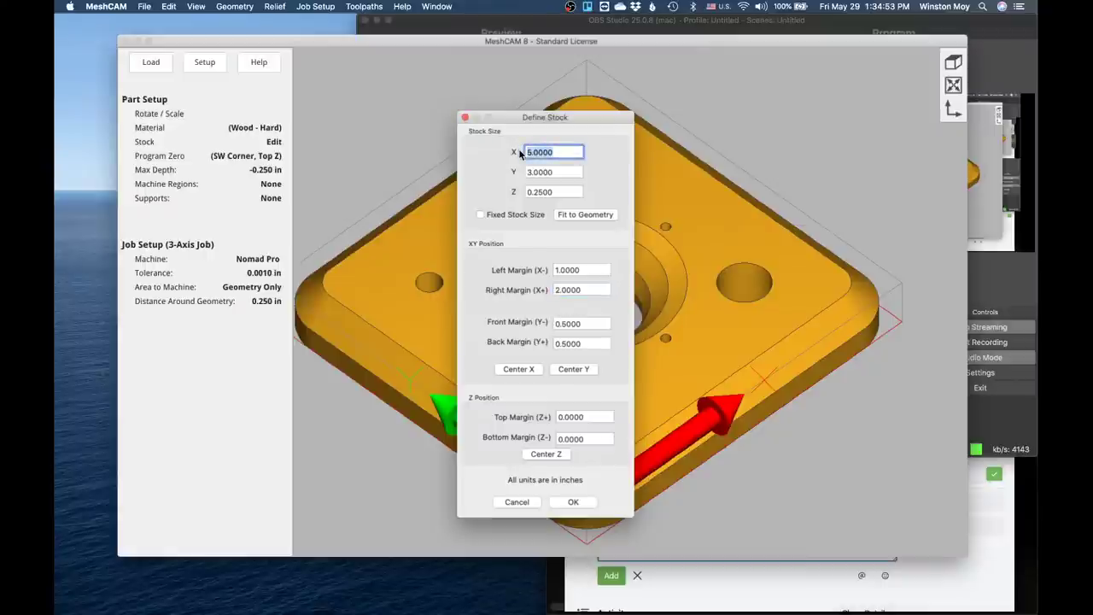
pyautogui.write('3')
pyautogui.press('Tab')
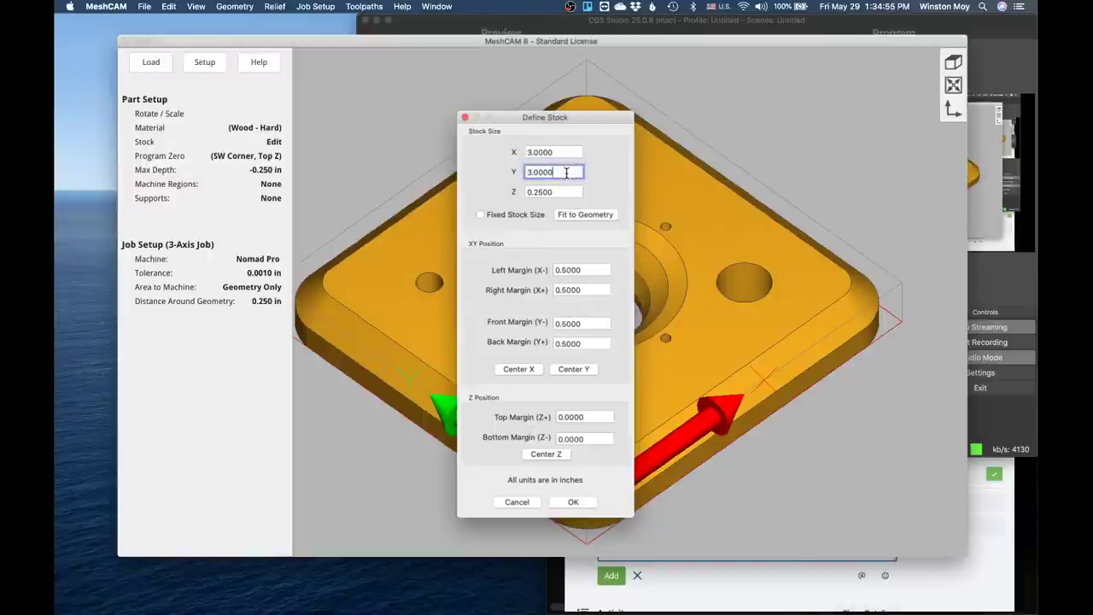
pyautogui.click(479, 214)
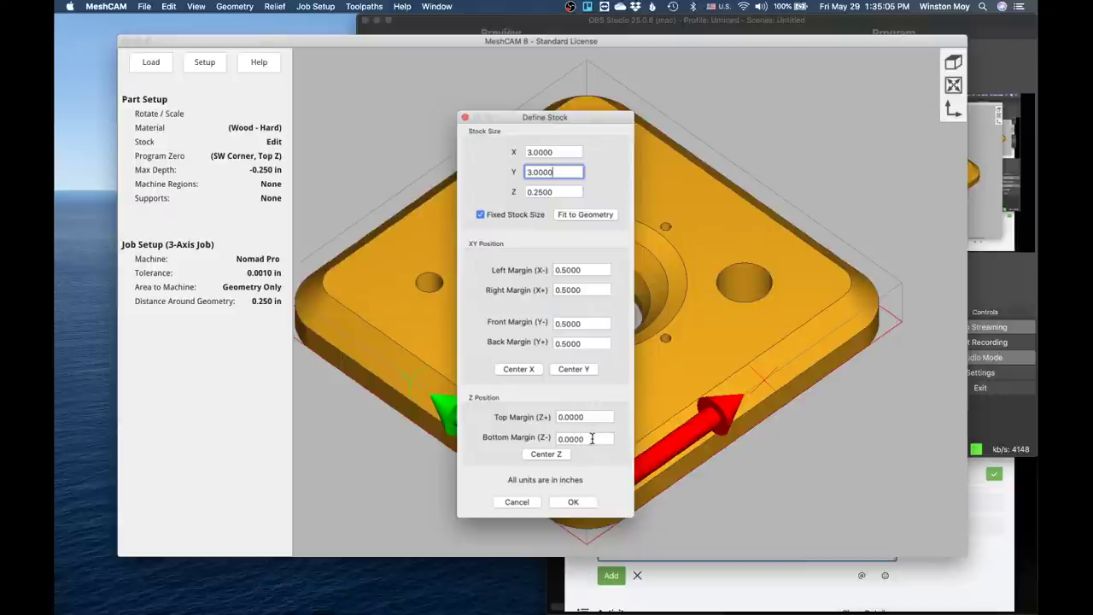
# Step: Set the stock's Z size to 0.5 inch and disable Fixed Stock Size
pyautogui.click(570, 192)
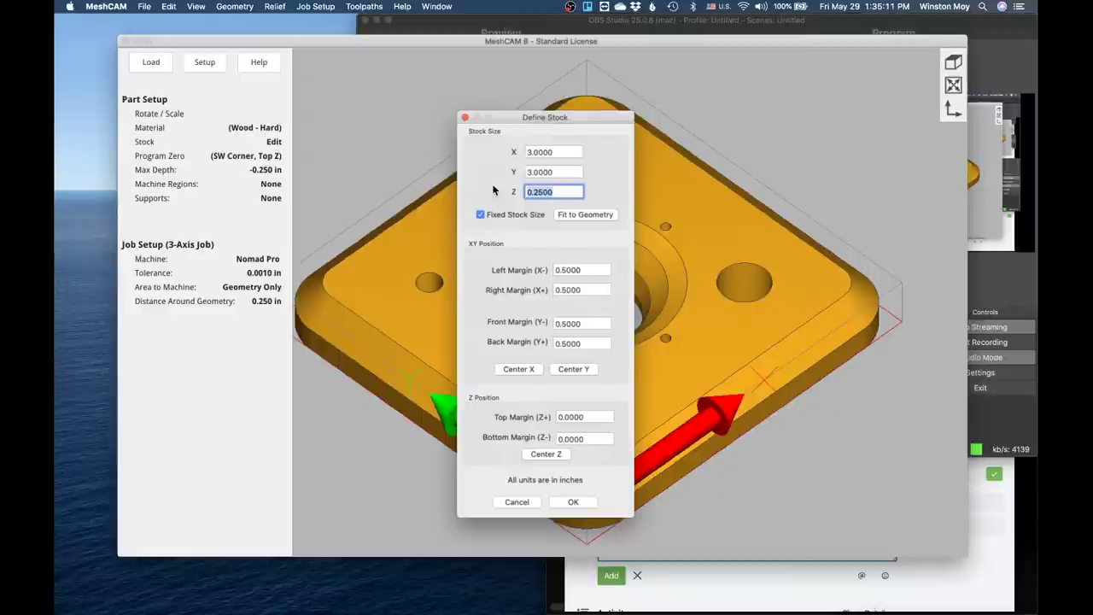
pyautogui.write('05')
pyautogui.write('.5')
pyautogui.click(485, 214)
# Step: Set the stock's bottom Z margin to 0 and accept the stock definition
pyautogui.click(586, 417)
pyautogui.click(596, 438)
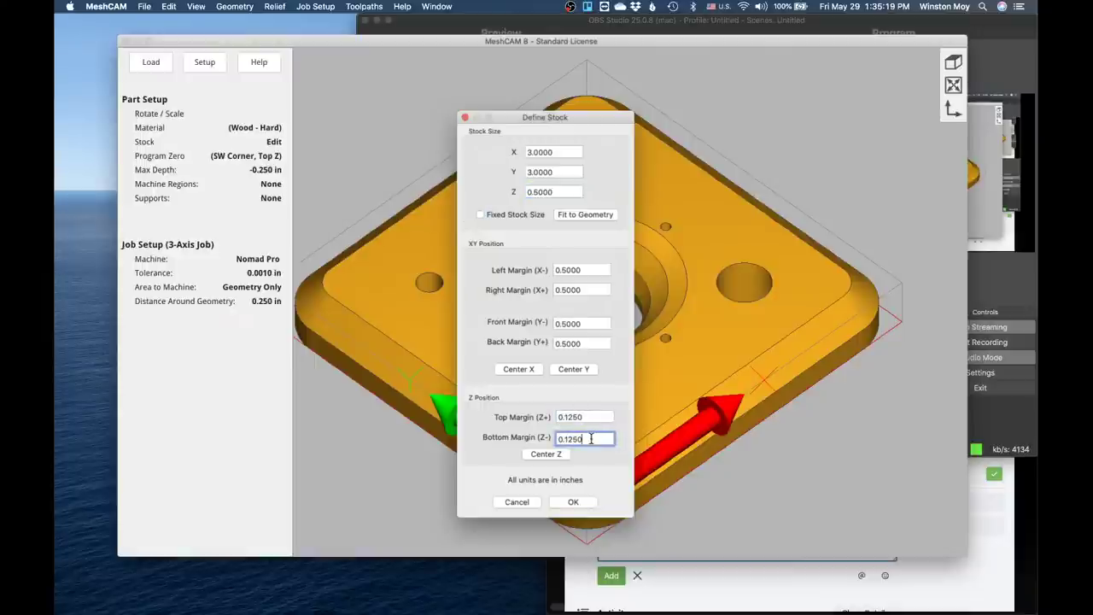
pyautogui.moveTo(599, 438); pyautogui.dragTo(518, 442)
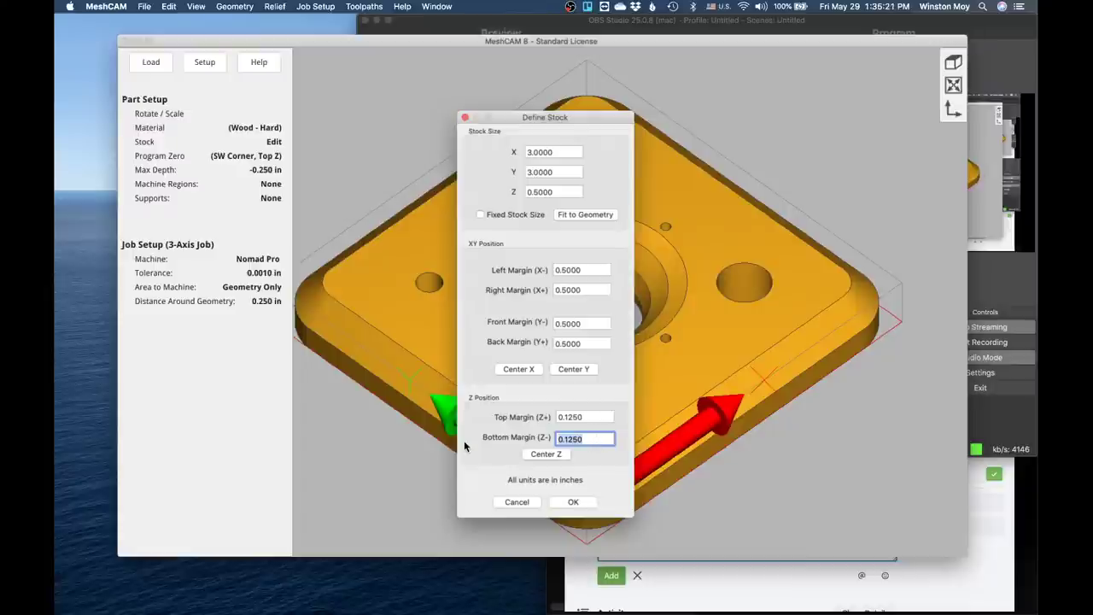
pyautogui.write('000')
pyautogui.click(573, 501)
pyautogui.moveTo(613, 485); pyautogui.dragTo(672, 308)
# Step: Switch to Chrome, put the website window away, move the livestream chat window aside and return to MeshCAM
pyautogui.hotkey('ctrl', 'Up')
pyautogui.click(673, 308)
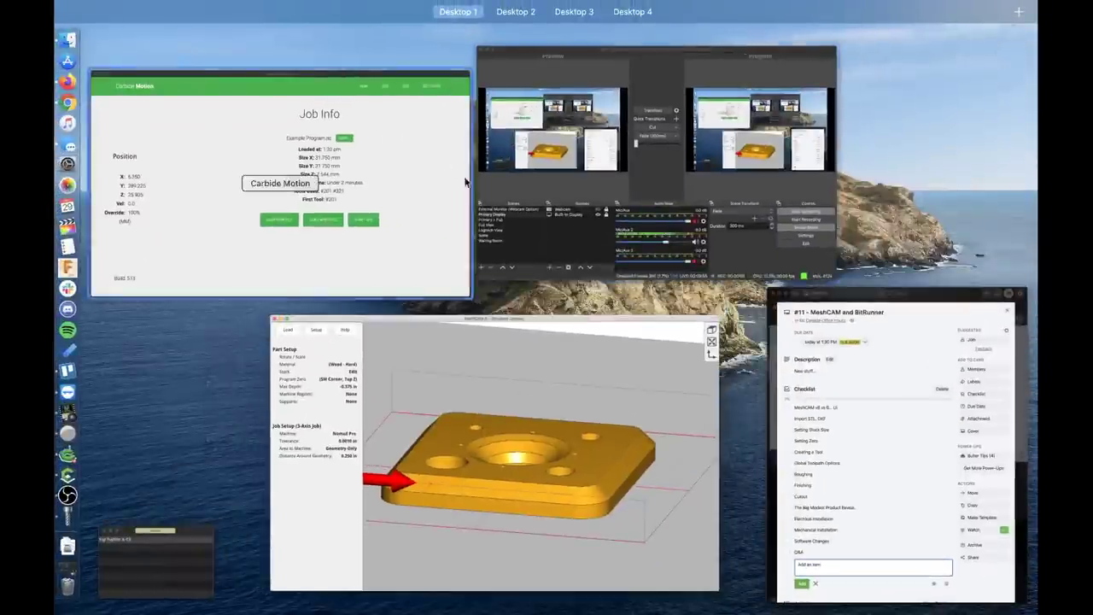
pyautogui.click(70, 102)
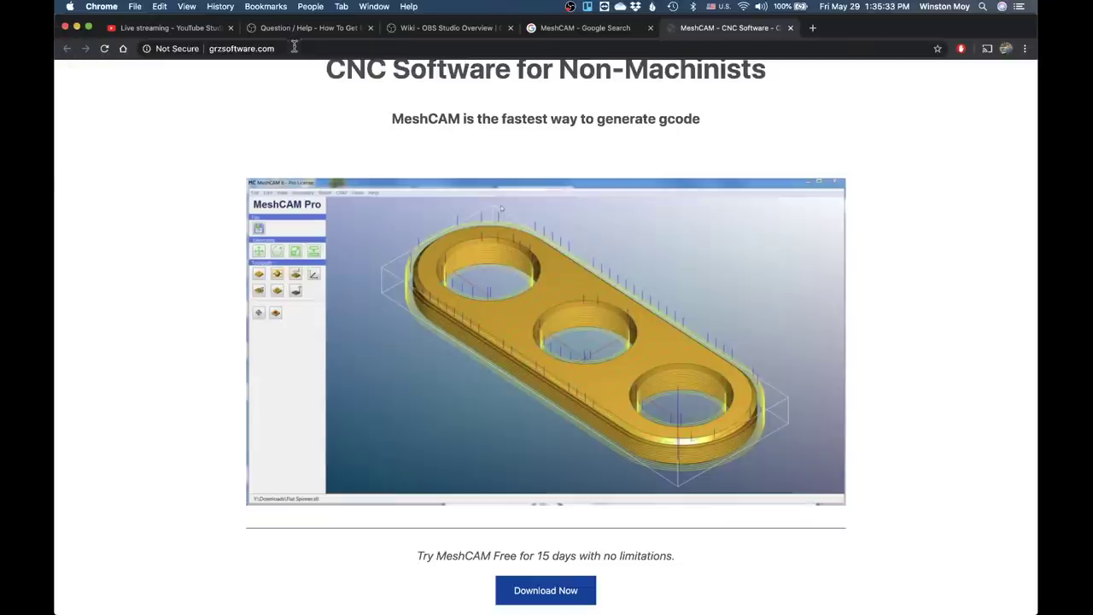
pyautogui.hotkey('ctrl', 'Up')
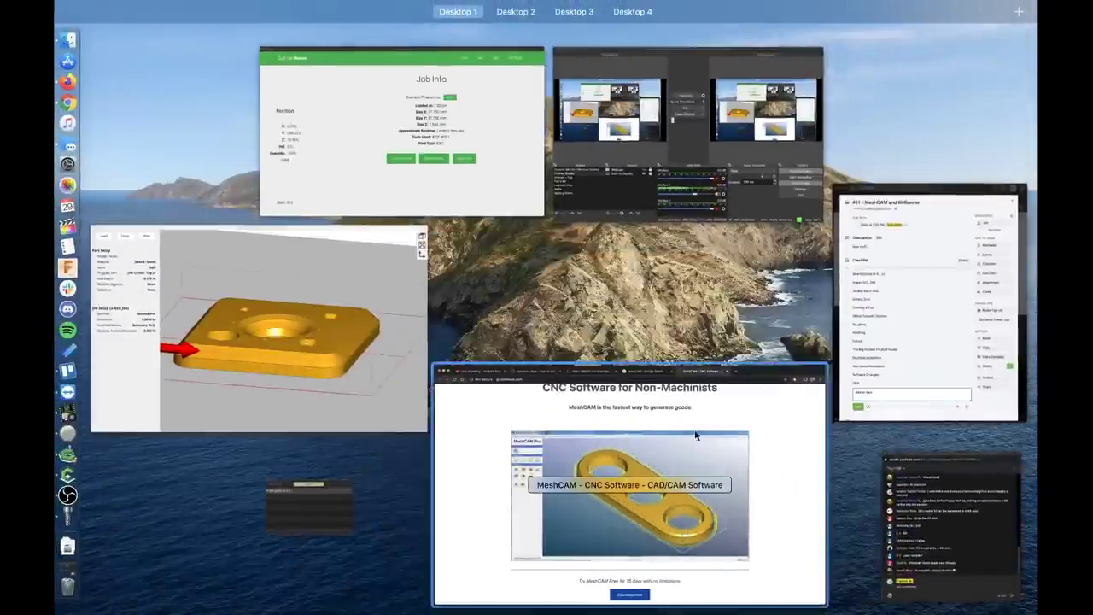
pyautogui.click(727, 447)
pyautogui.press('super+m')
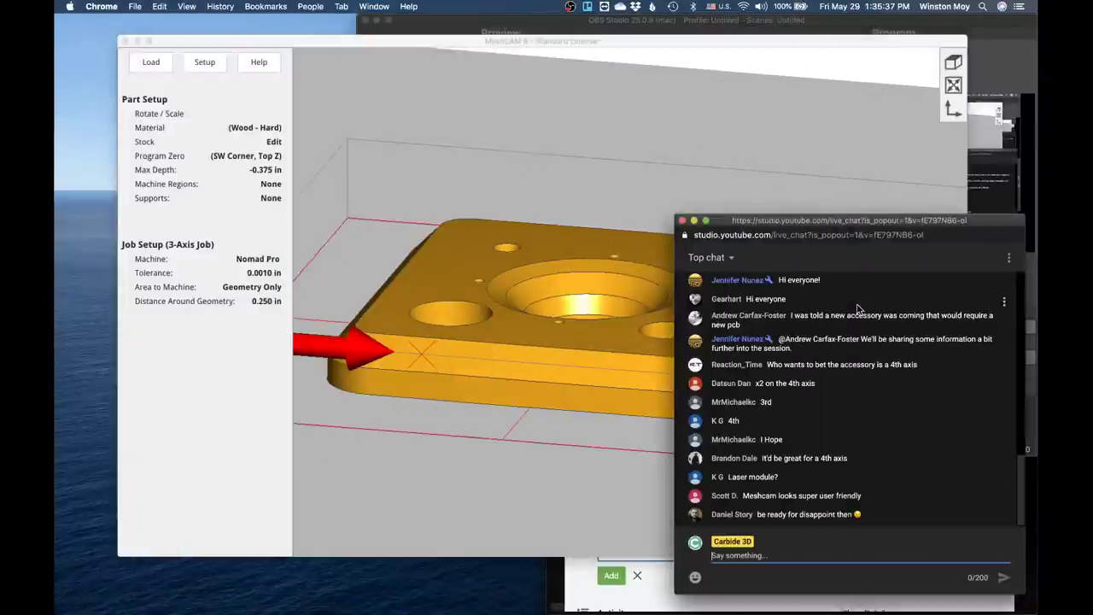
pyautogui.moveTo(863, 221); pyautogui.dragTo(870, 242)
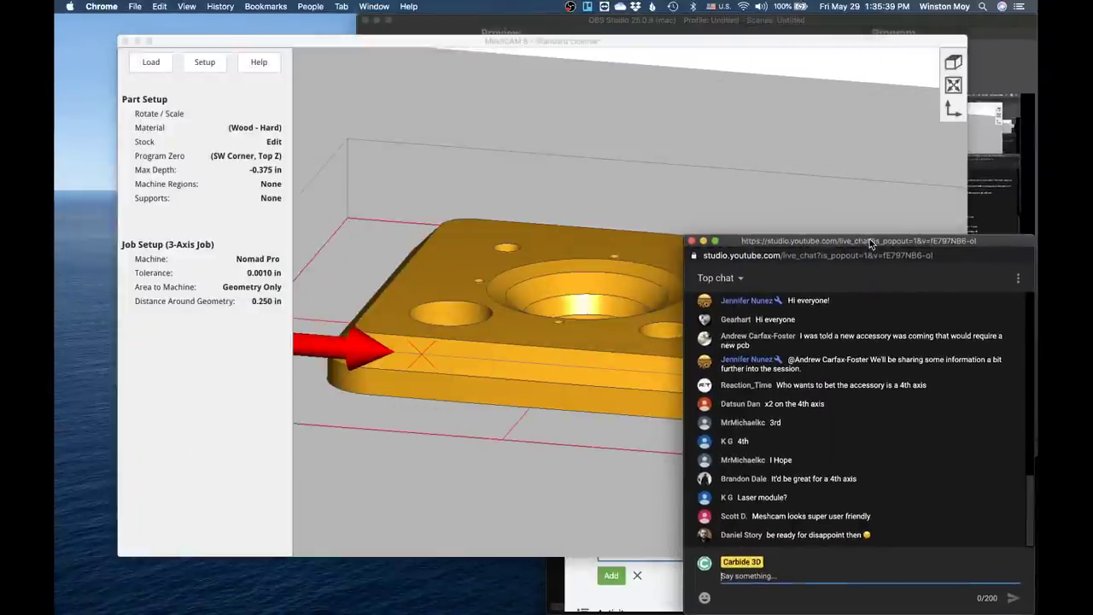
pyautogui.click(458, 128)
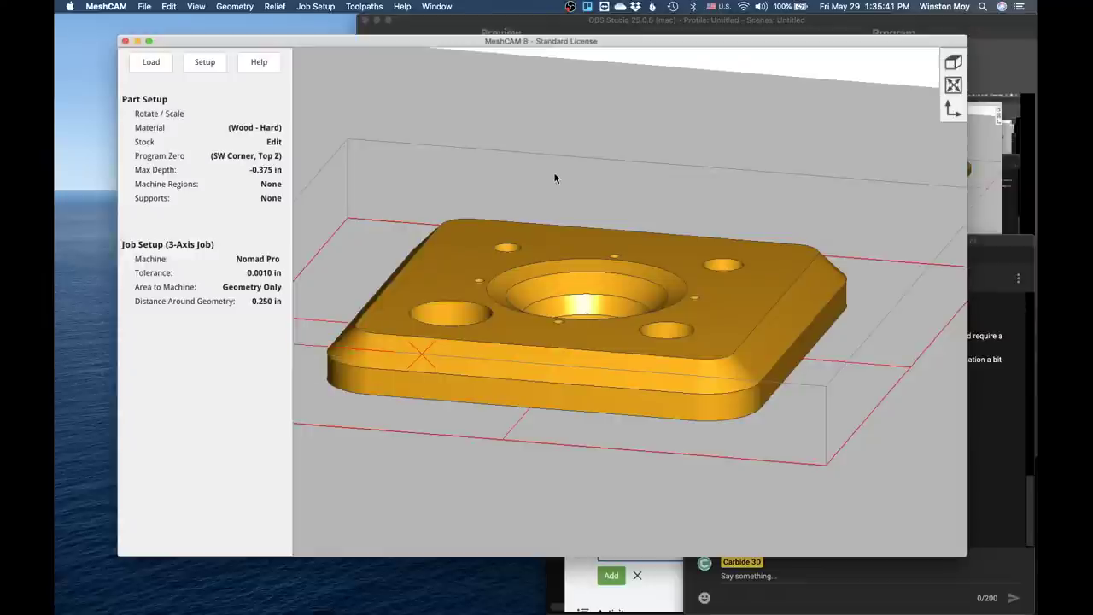
# Step: Start setting the program zero and place its Z position at the bottom of the stock
pyautogui.moveTo(556, 178); pyautogui.dragTo(504, 227)
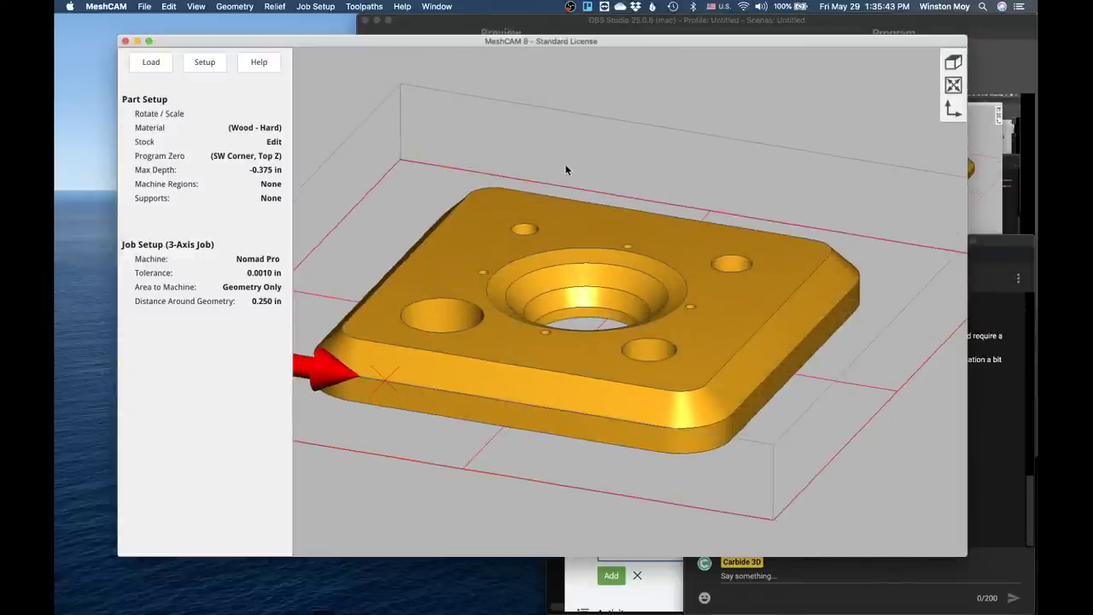
pyautogui.moveTo(563, 165); pyautogui.dragTo(511, 94)
pyautogui.moveTo(446, 217); pyautogui.dragTo(621, 305)
pyautogui.scroll(3, 454, 277)
pyautogui.scroll(-3, 453, 277)
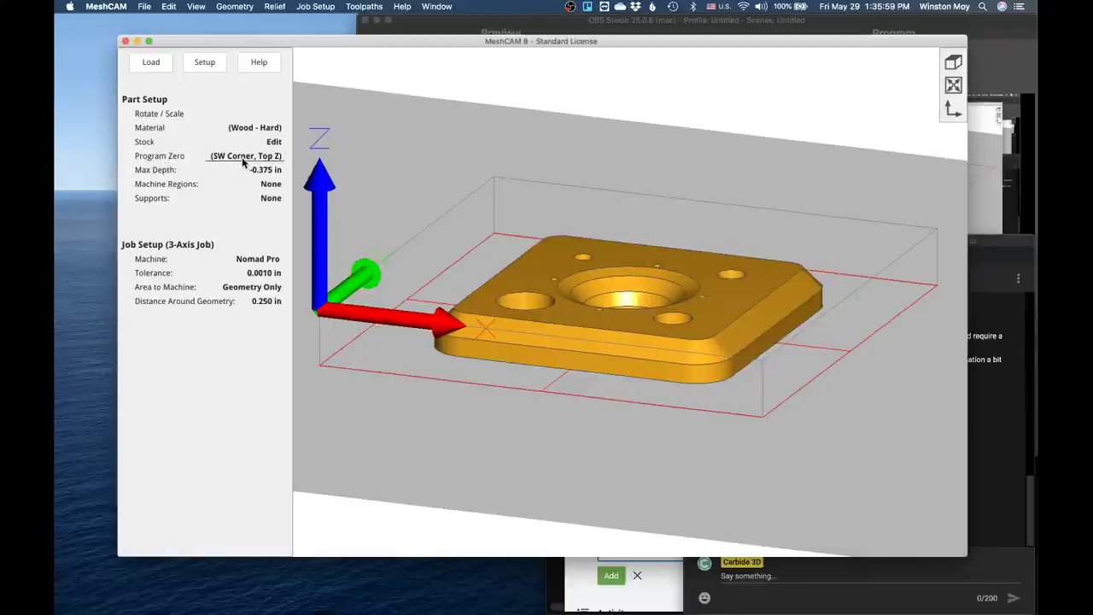
pyautogui.click(316, 6)
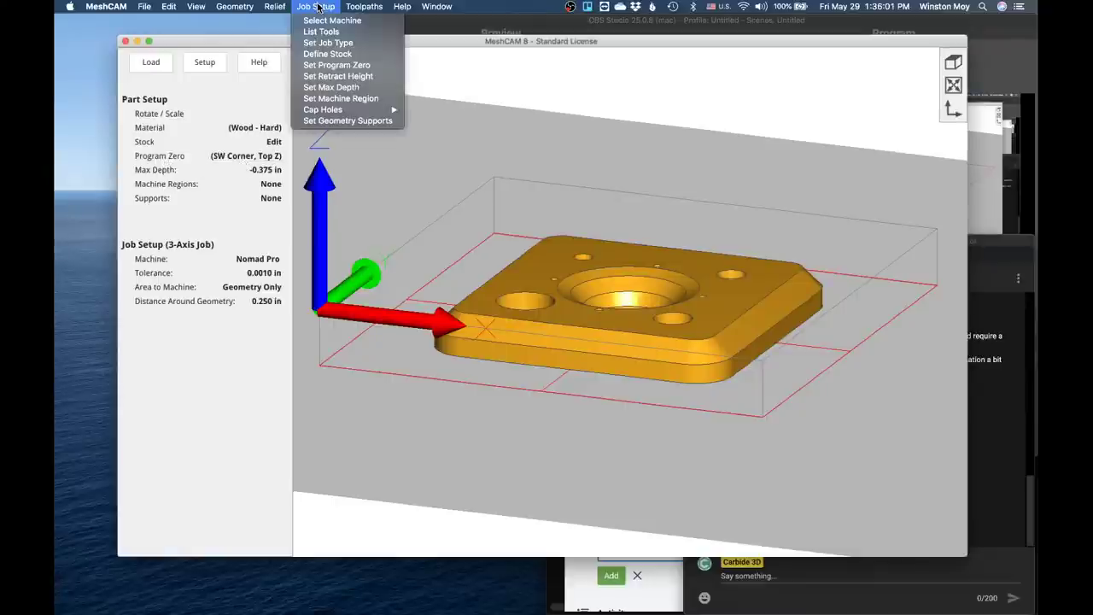
pyautogui.click(365, 66)
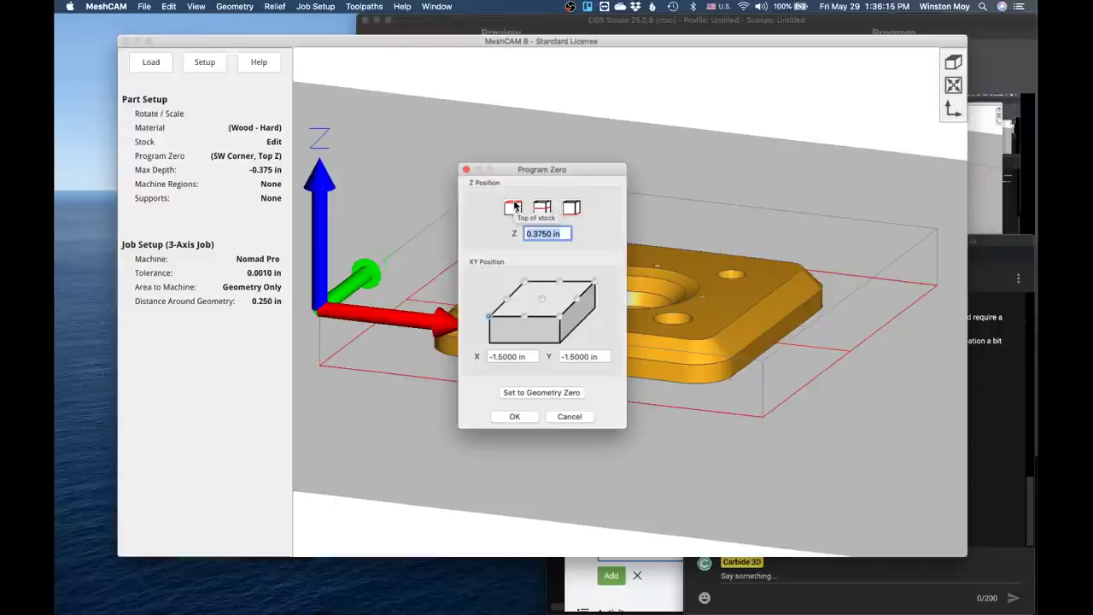
pyautogui.click(573, 211)
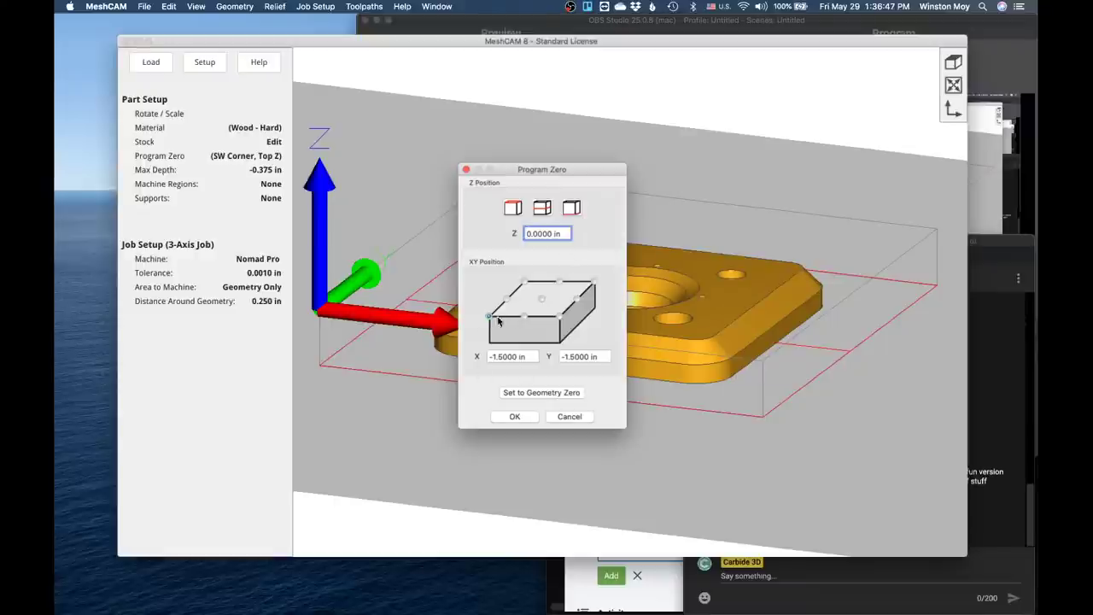
# Step: Try the stock's centre as the XY program zero, return it to the southwest corner and accept
pyautogui.click(540, 300)
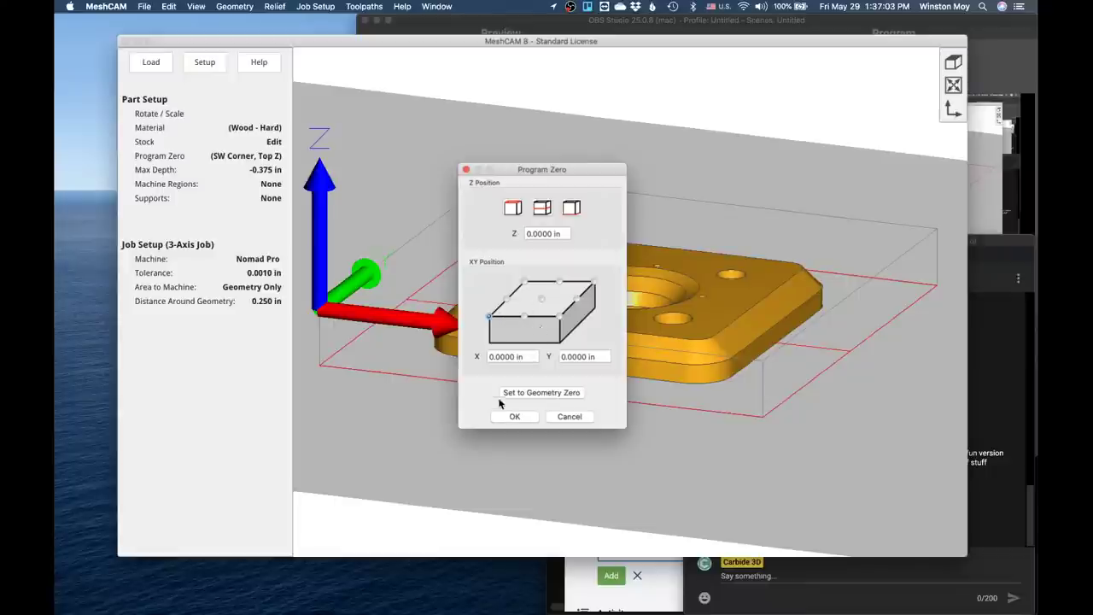
pyautogui.click(489, 317)
pyautogui.click(513, 416)
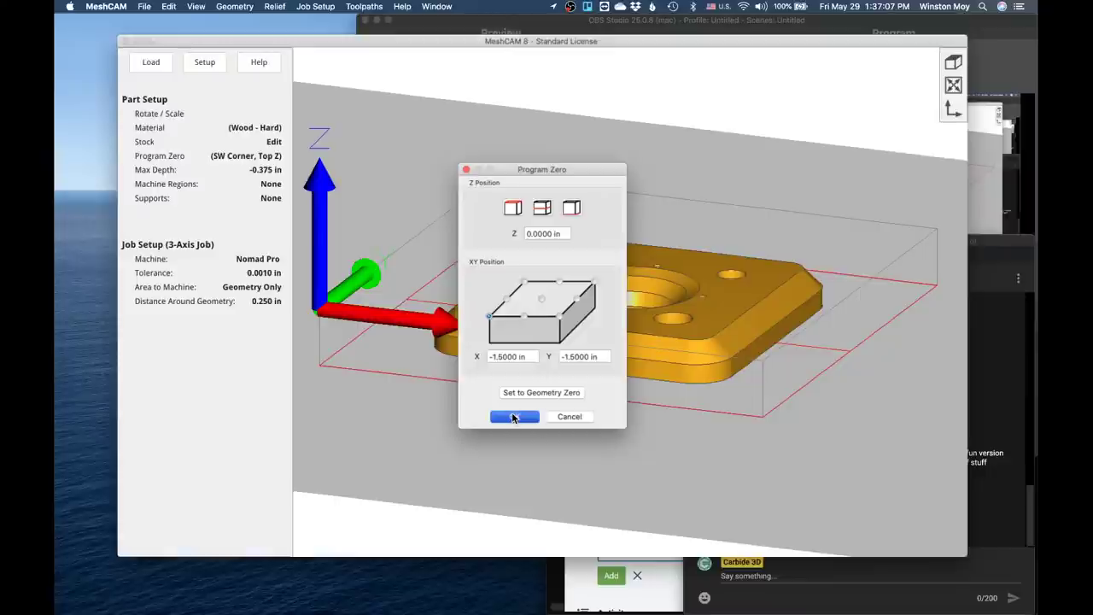
pyautogui.click(512, 417)
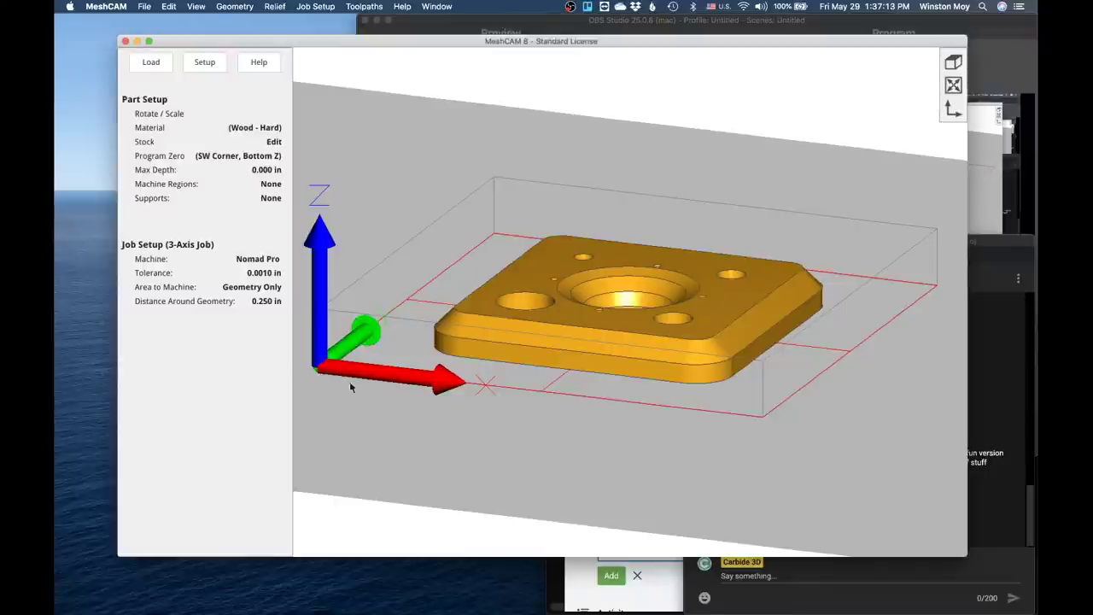
pyautogui.moveTo(333, 372); pyautogui.dragTo(357, 365)
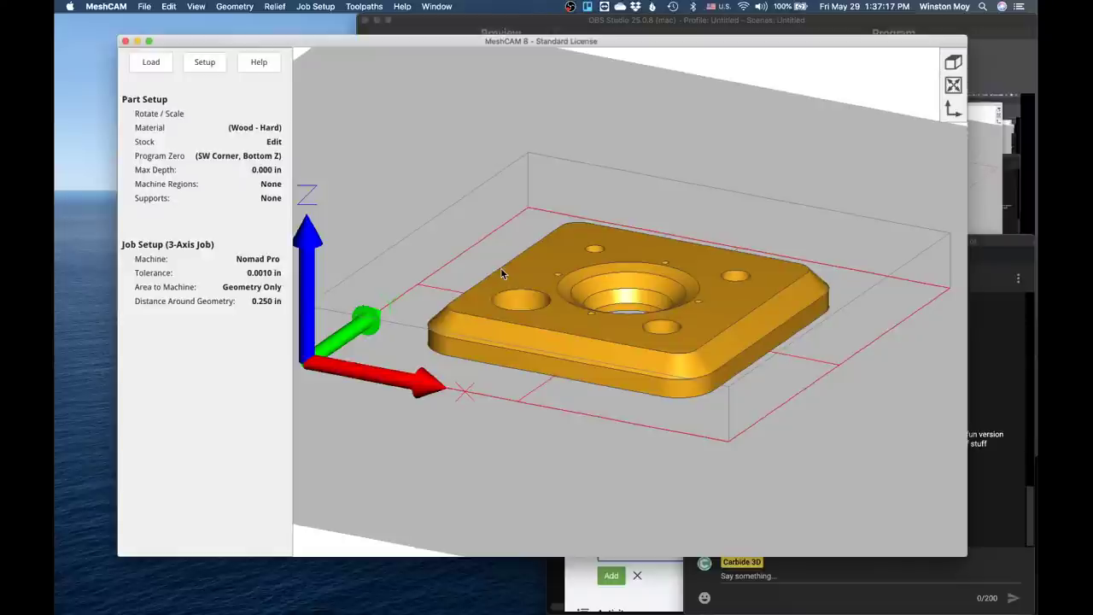
# Step: Check the maximum cutting depth setting and inspect the depth plane around the part
pyautogui.click(264, 170)
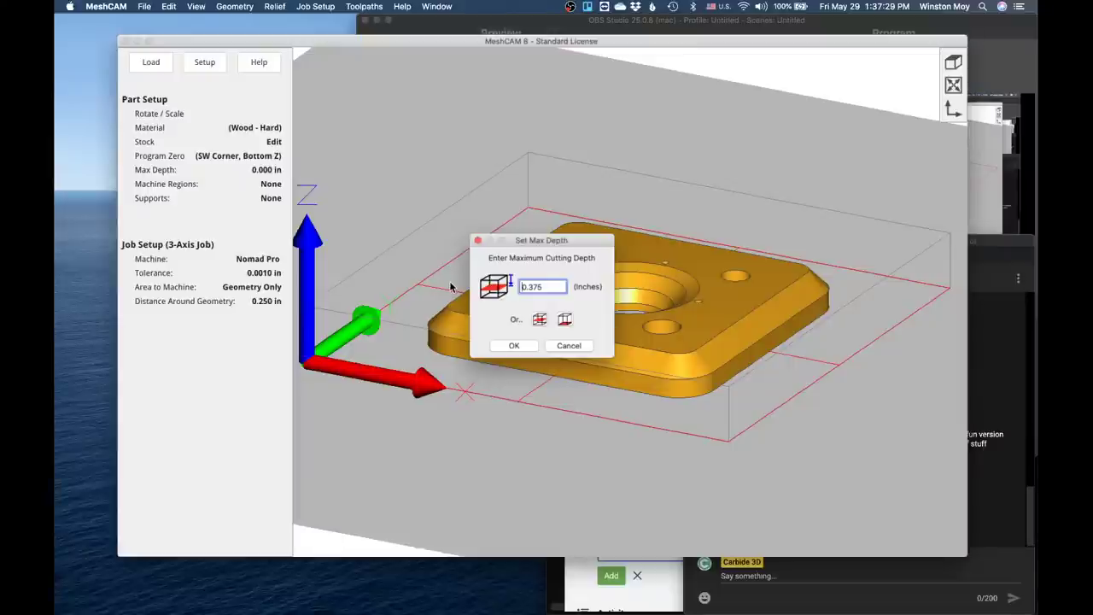
pyautogui.doubleClick(554, 289)
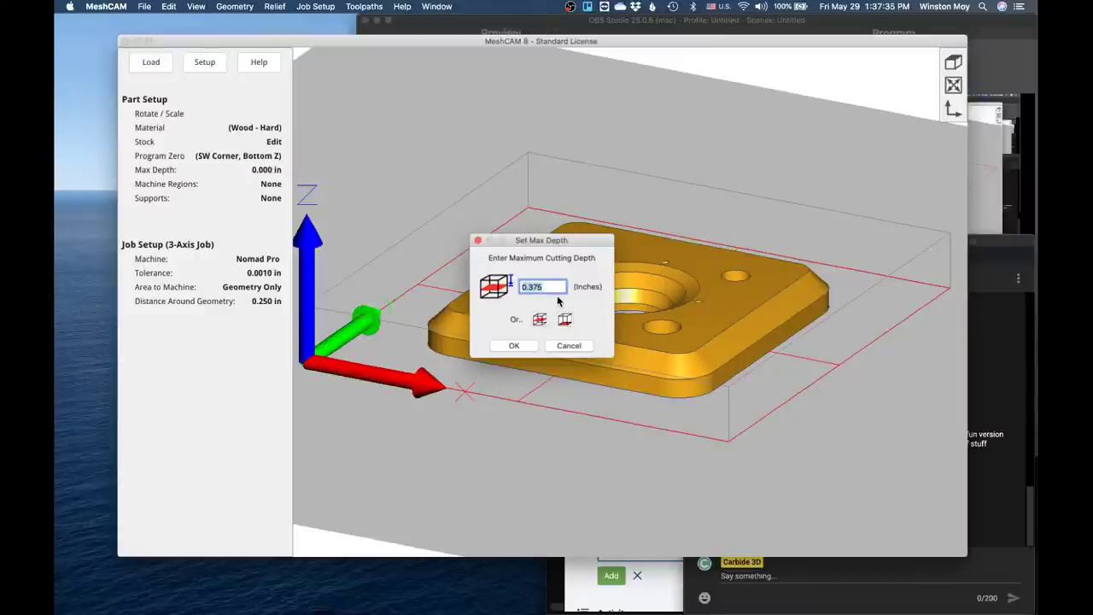
pyautogui.click(520, 346)
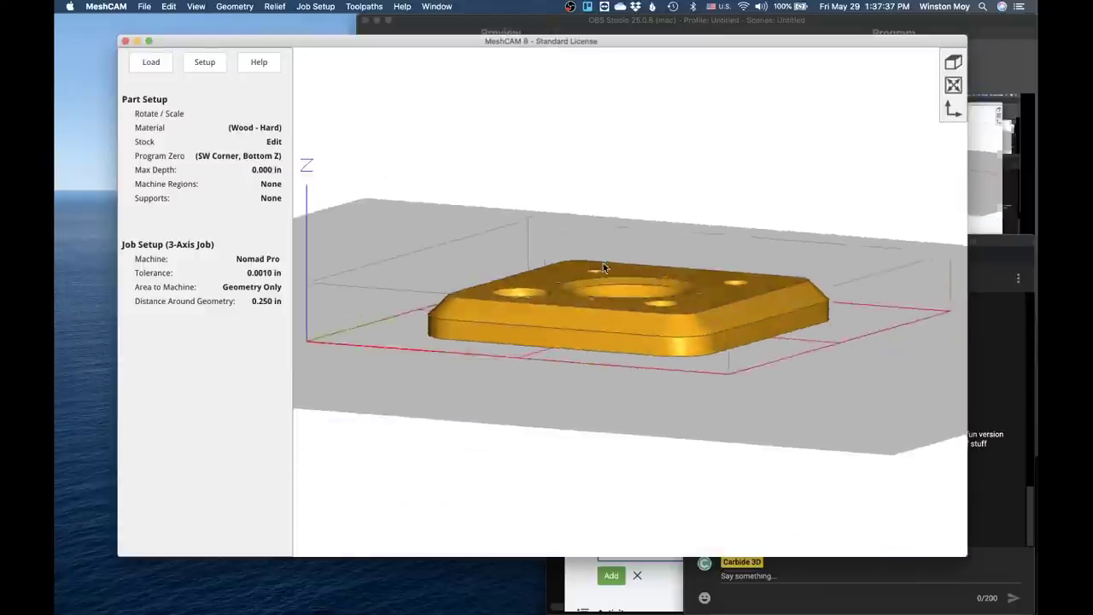
pyautogui.moveTo(603, 263); pyautogui.dragTo(676, 285)
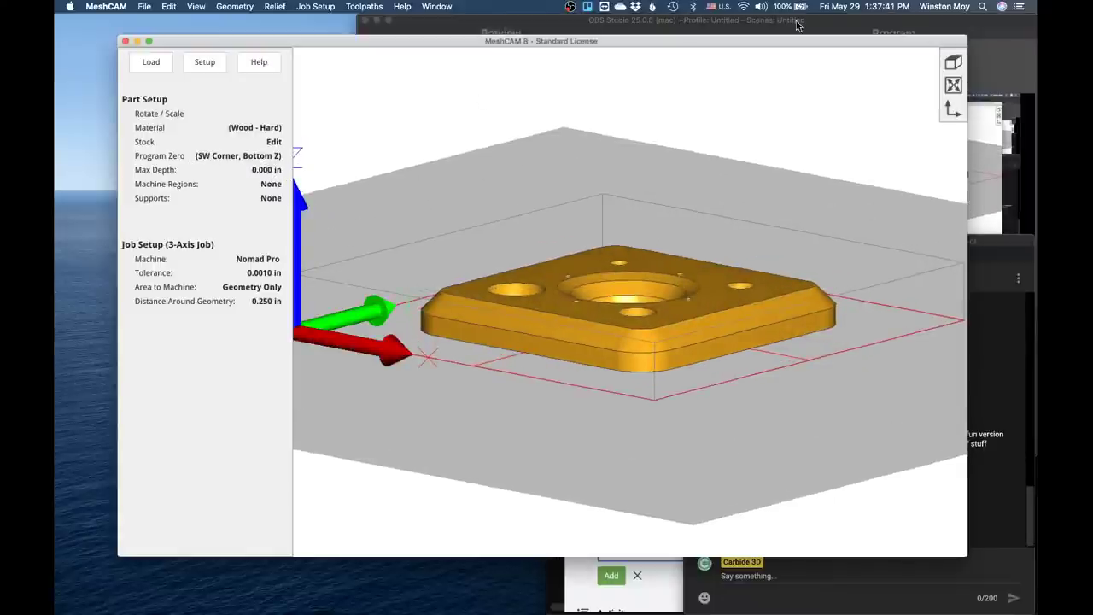
# Step: Switch to the Trello card, check off "Import STL, DXF", "Setting Stock Size" and "Setting Zero", and return to MeshCAM
pyautogui.hotkey('ctrl', 'Up')
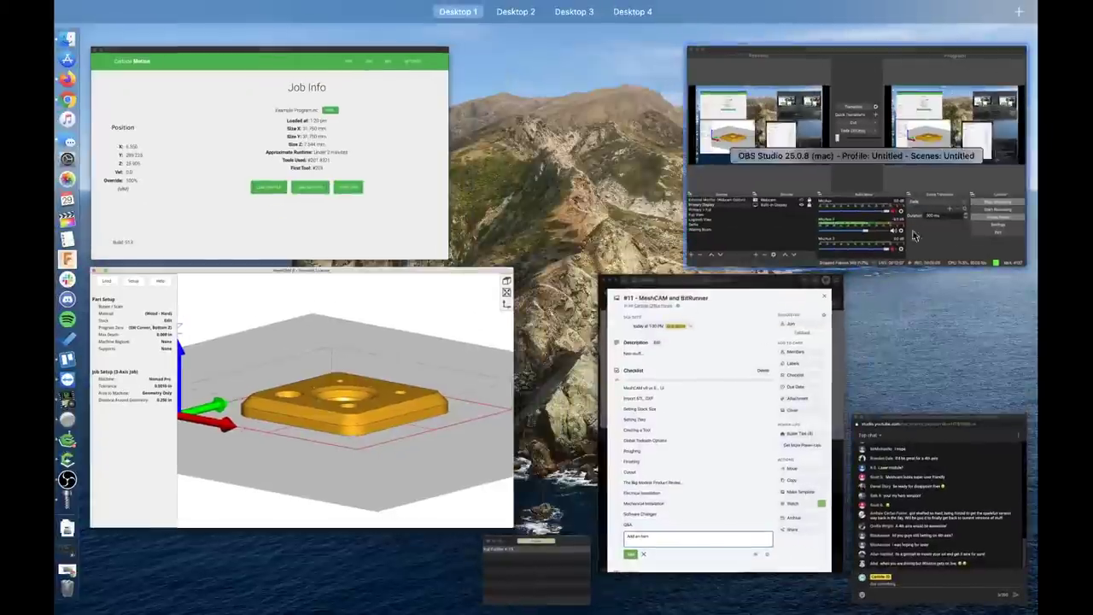
pyautogui.click(767, 365)
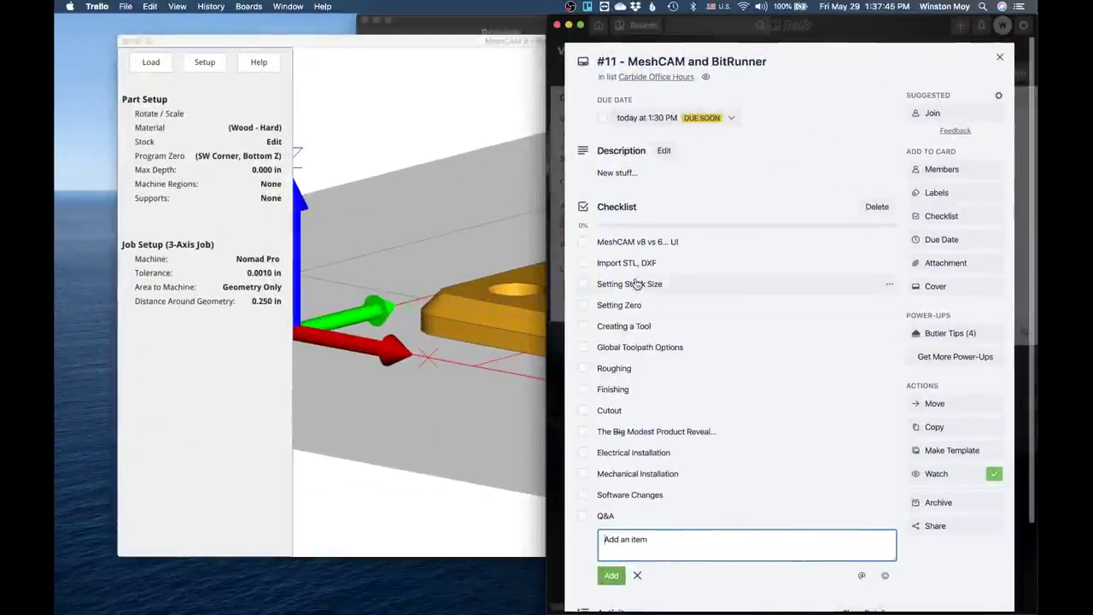
pyautogui.click(583, 262)
pyautogui.click(582, 283)
pyautogui.click(582, 305)
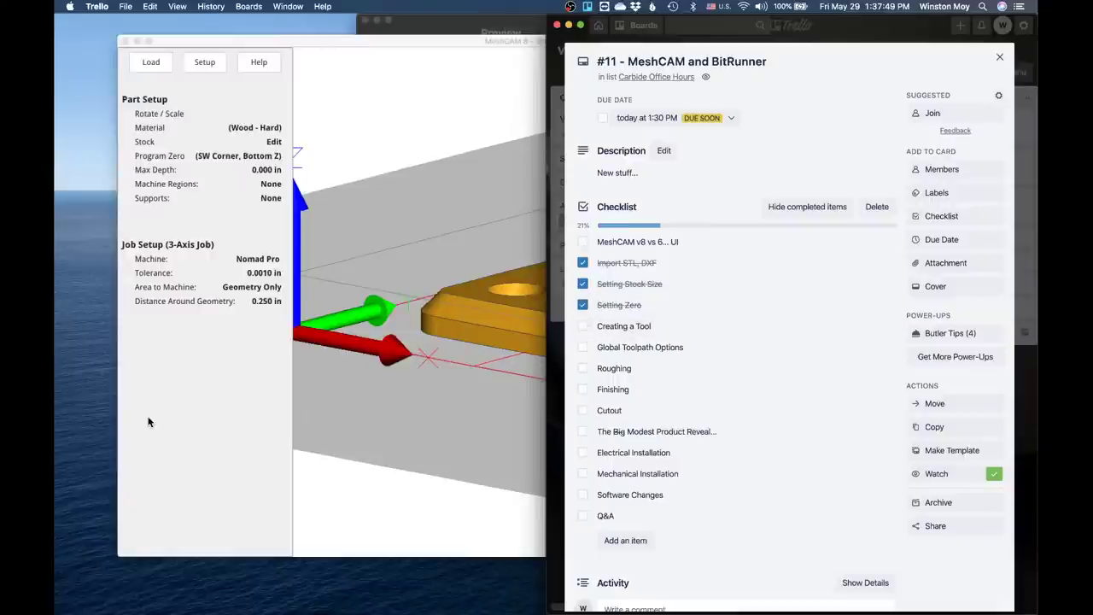
pyautogui.click(254, 434)
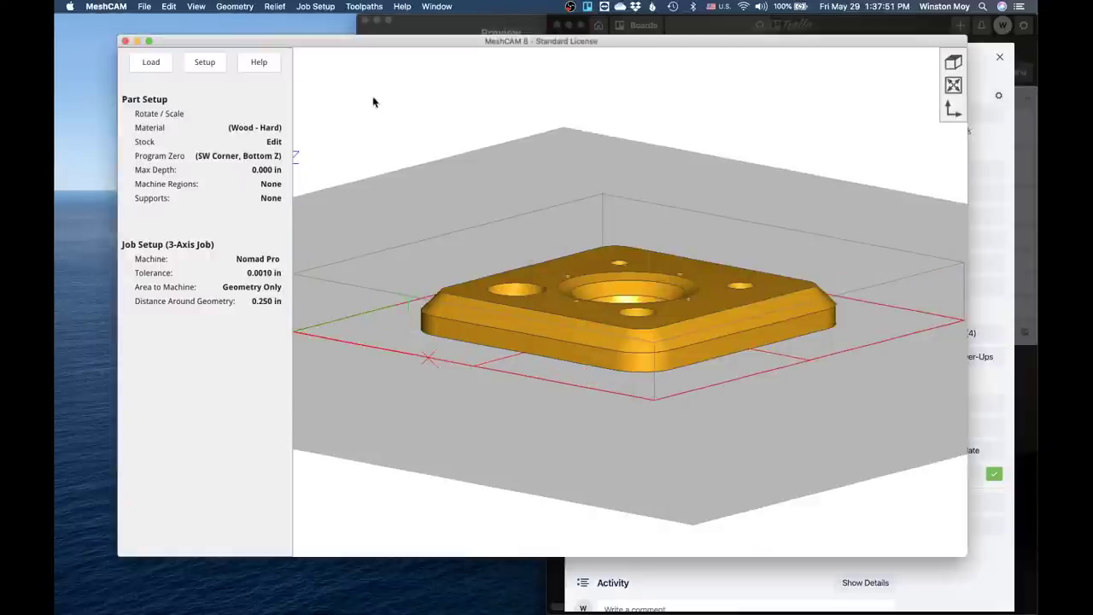
# Step: Review the tool library, going through the ball mills and end mills from tool 101 to tool 201, and close the list
pyautogui.click(303, 8)
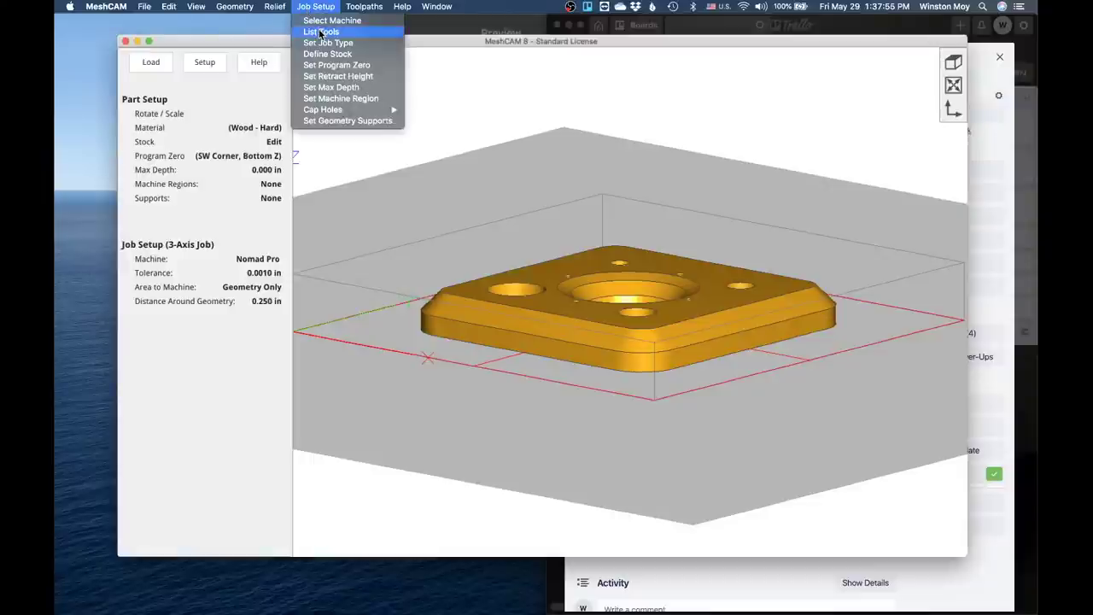
pyautogui.click(321, 33)
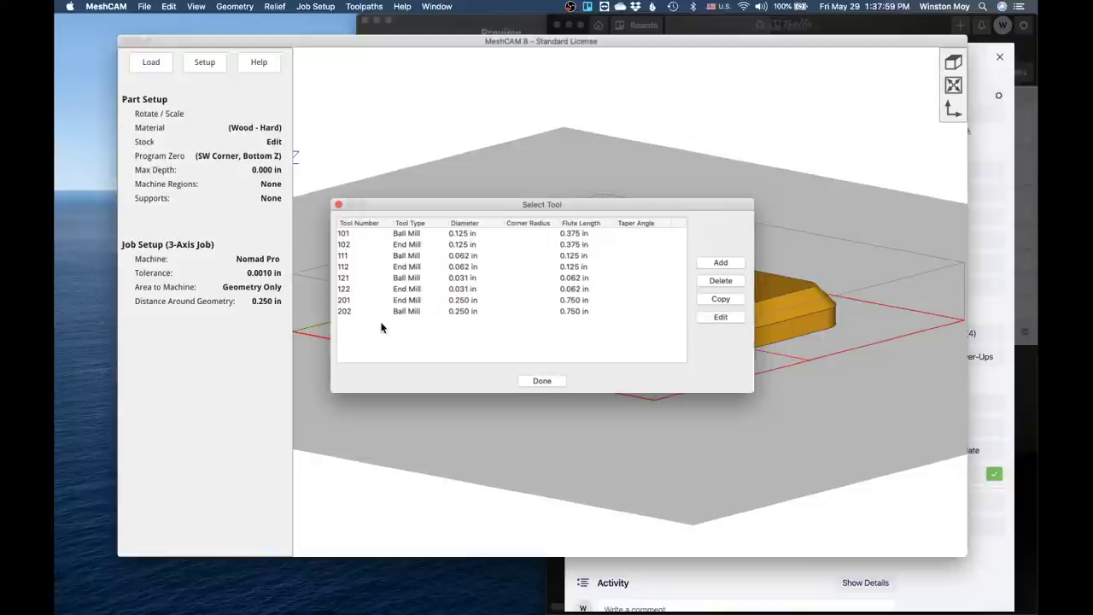
pyautogui.click(348, 234)
pyautogui.click(347, 245)
pyautogui.click(348, 255)
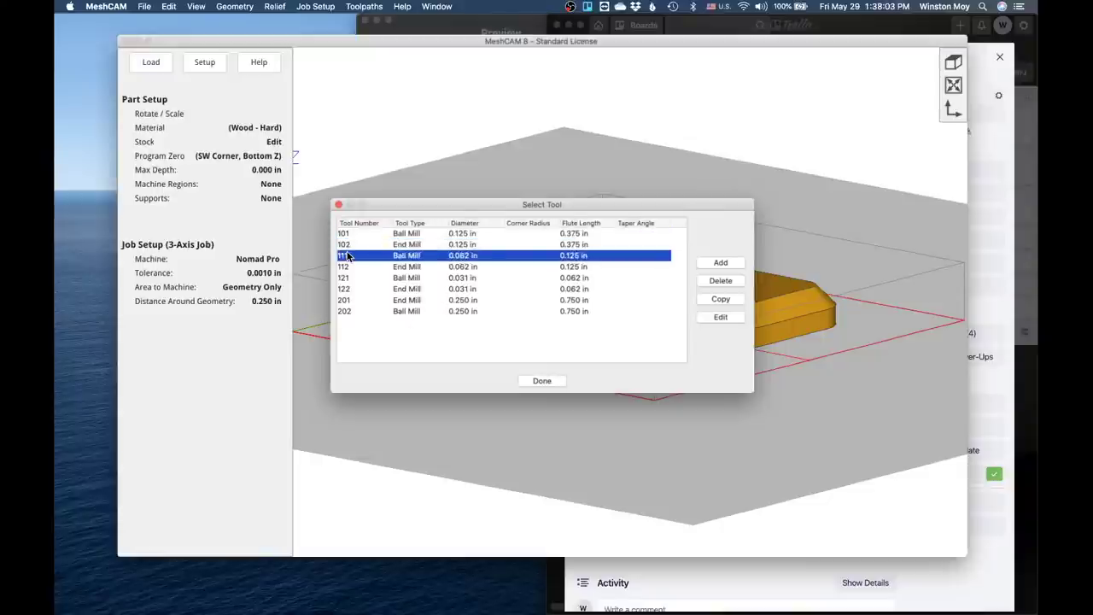
pyautogui.click(348, 267)
pyautogui.click(349, 278)
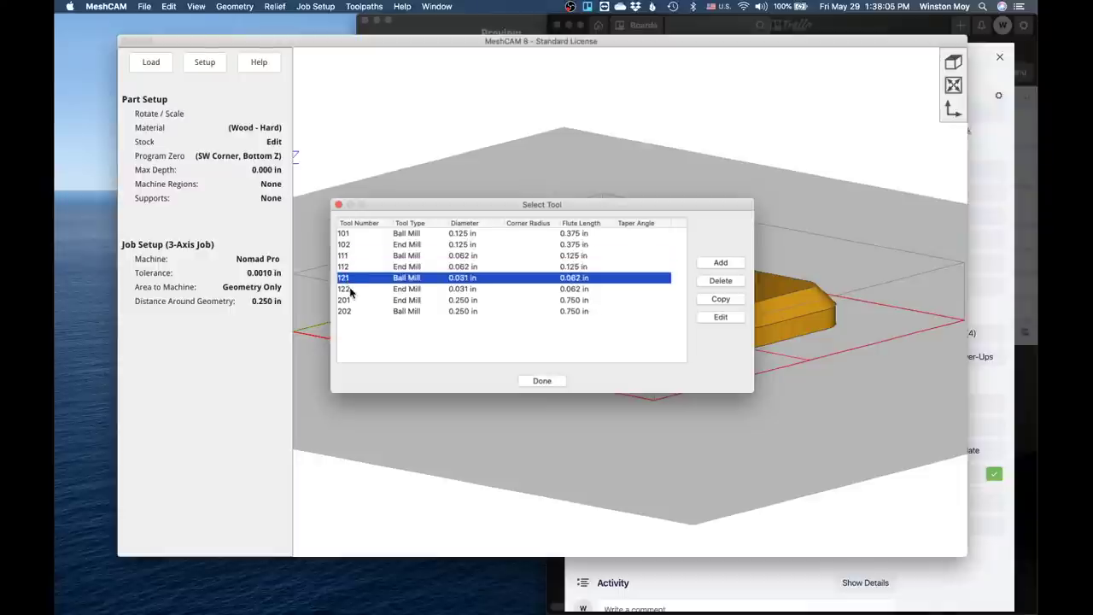
pyautogui.click(350, 289)
pyautogui.click(350, 300)
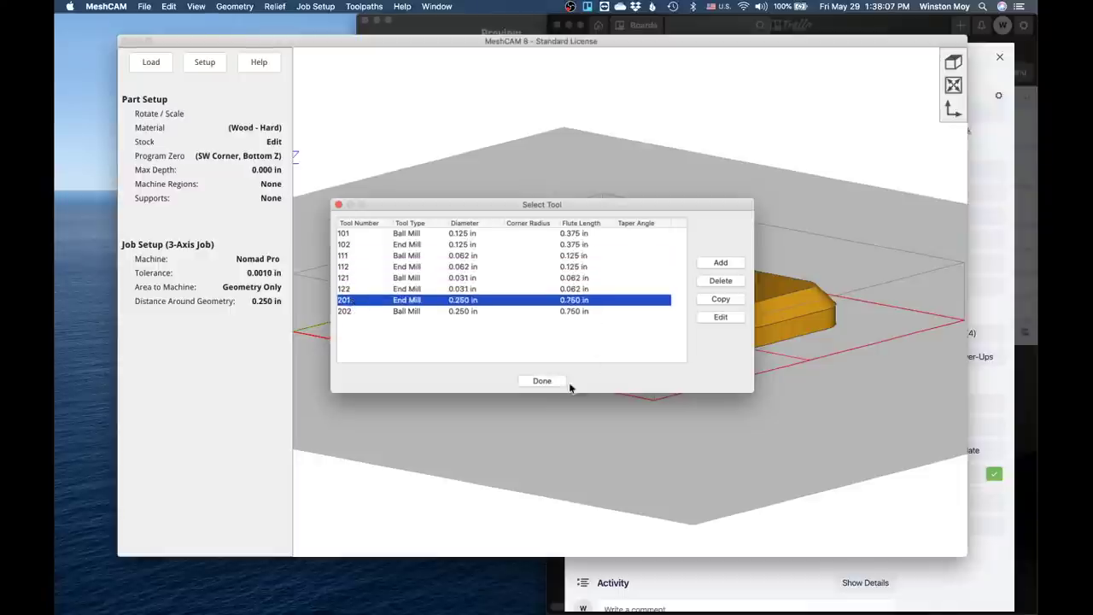
pyautogui.click(547, 384)
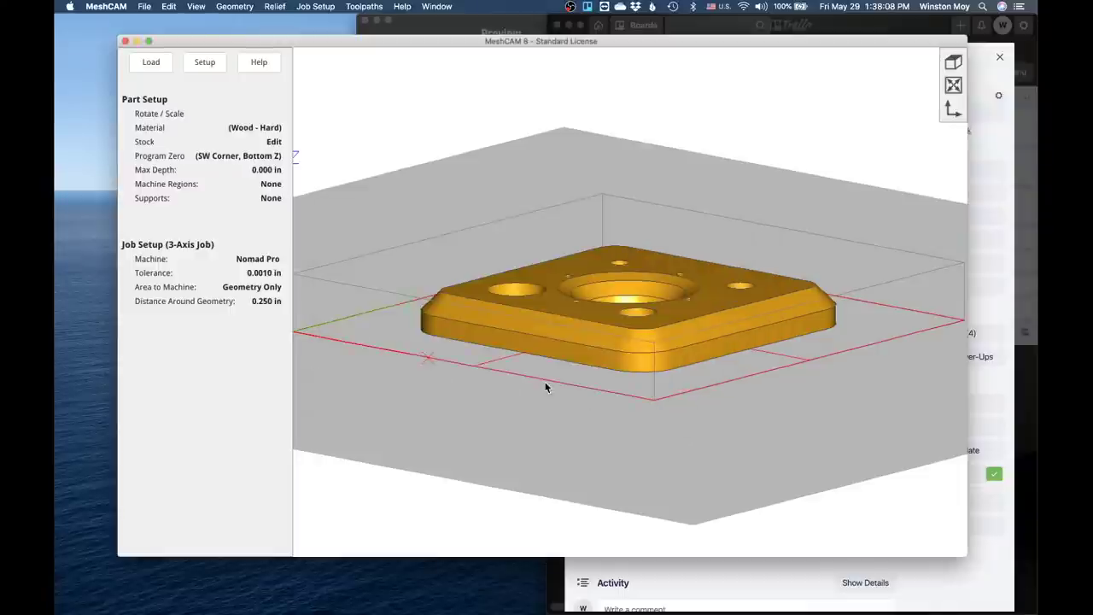
pyautogui.click(402, 7)
pyautogui.moveTo(436, 6)
pyautogui.moveTo(402, 8)
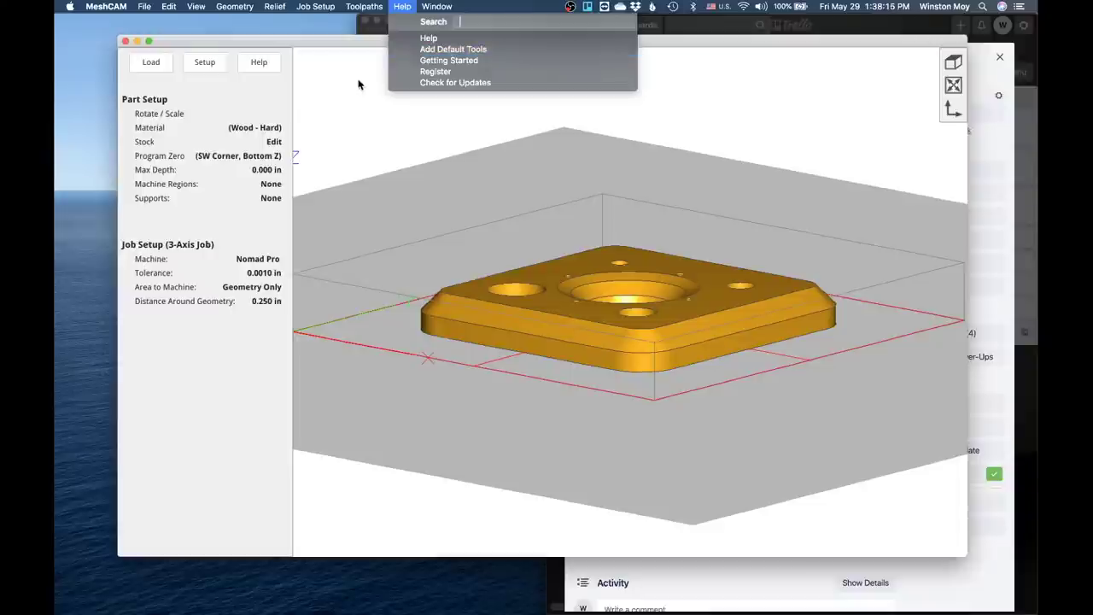
pyautogui.click(346, 101)
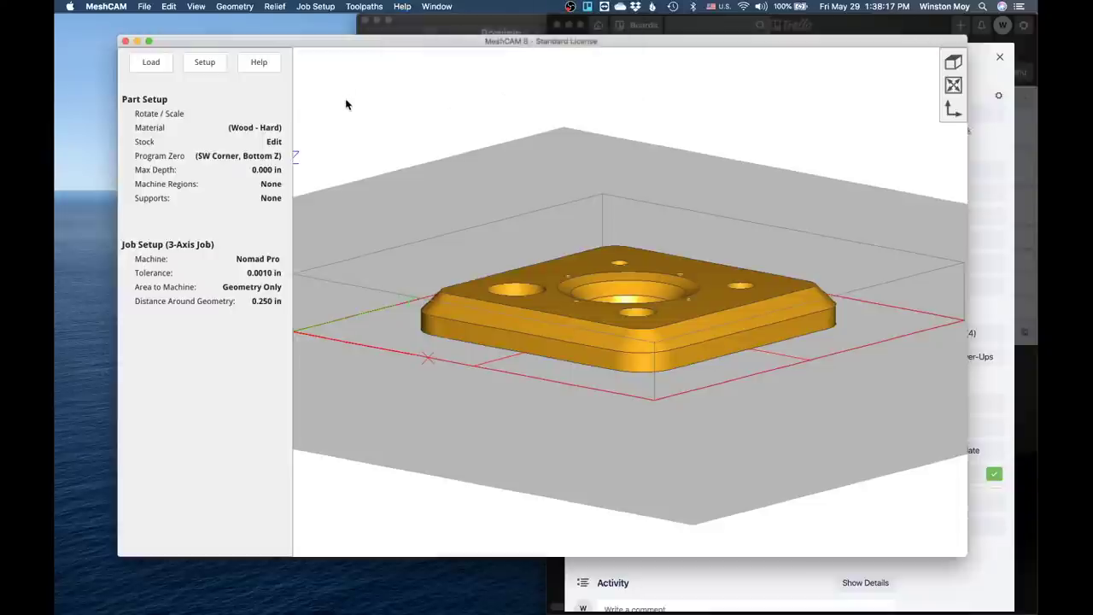
# Step: Start adding a new tool to the library with the Tapered Ball Mill type and inspect its shaft diameter and taper angle settings
pyautogui.click(324, 8)
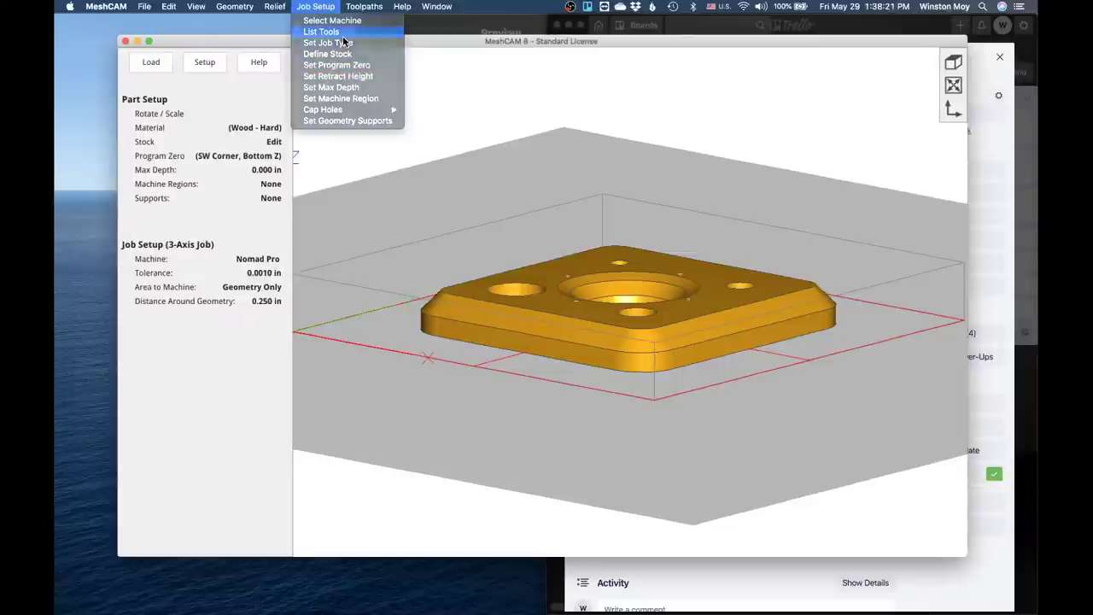
pyautogui.click(337, 32)
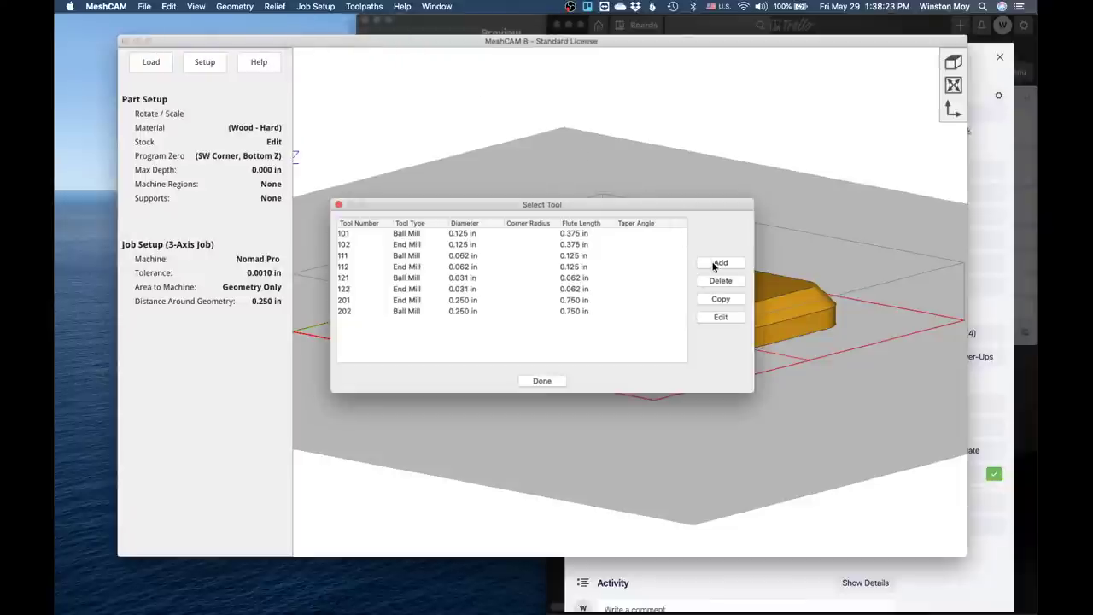
pyautogui.click(716, 265)
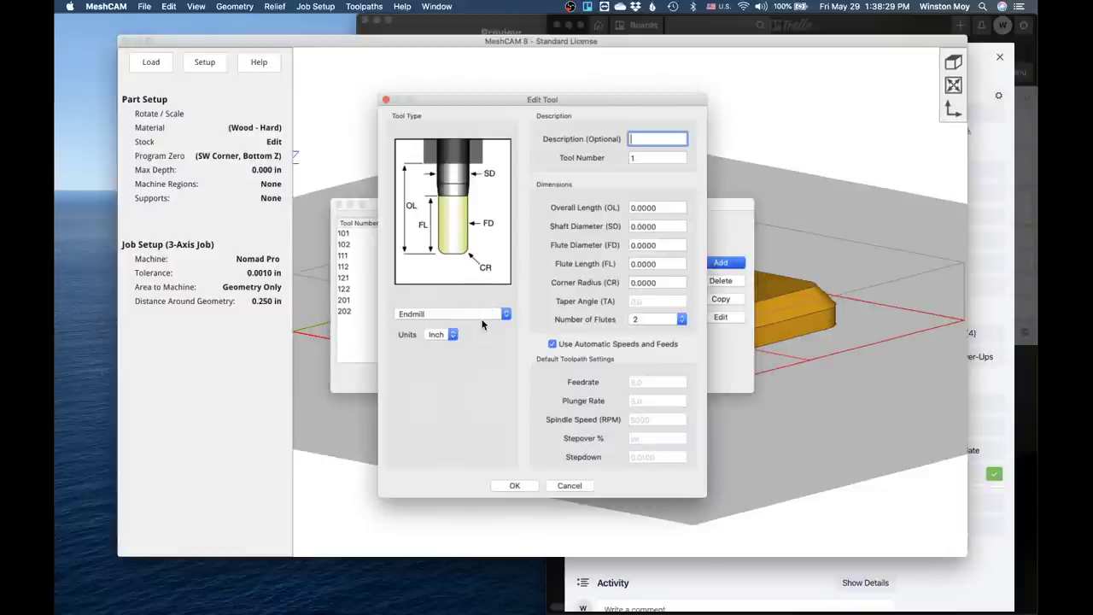
pyautogui.click(474, 315)
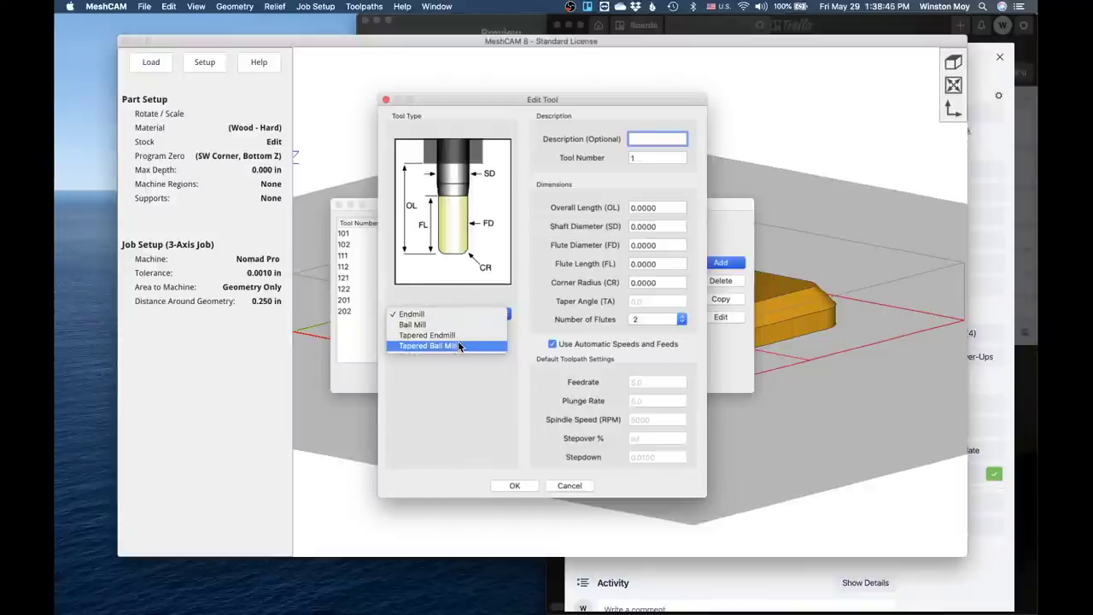
pyautogui.click(458, 345)
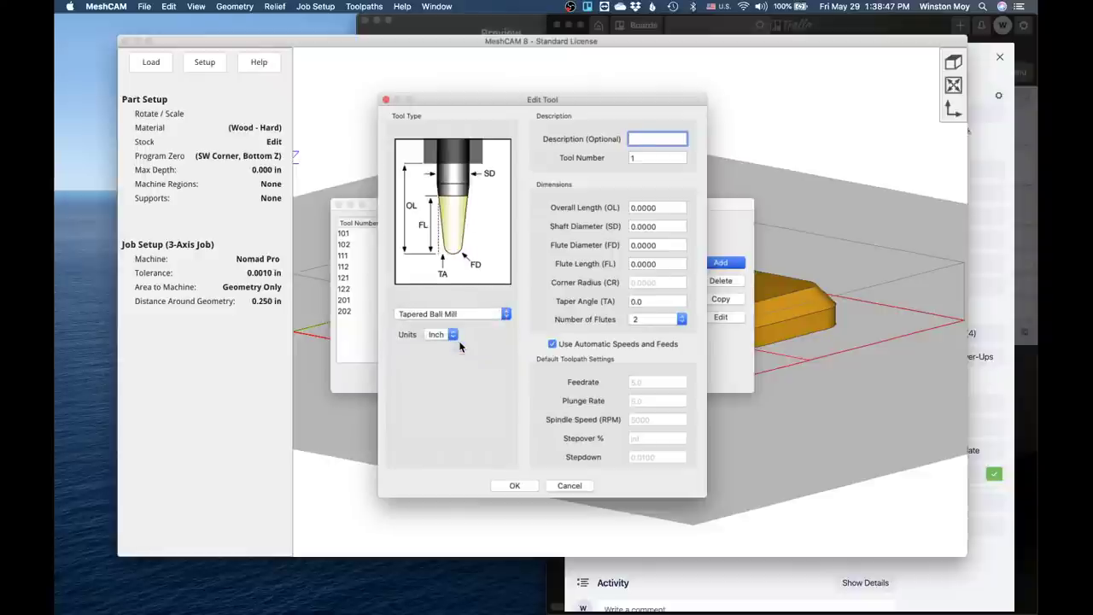
pyautogui.doubleClick(664, 226)
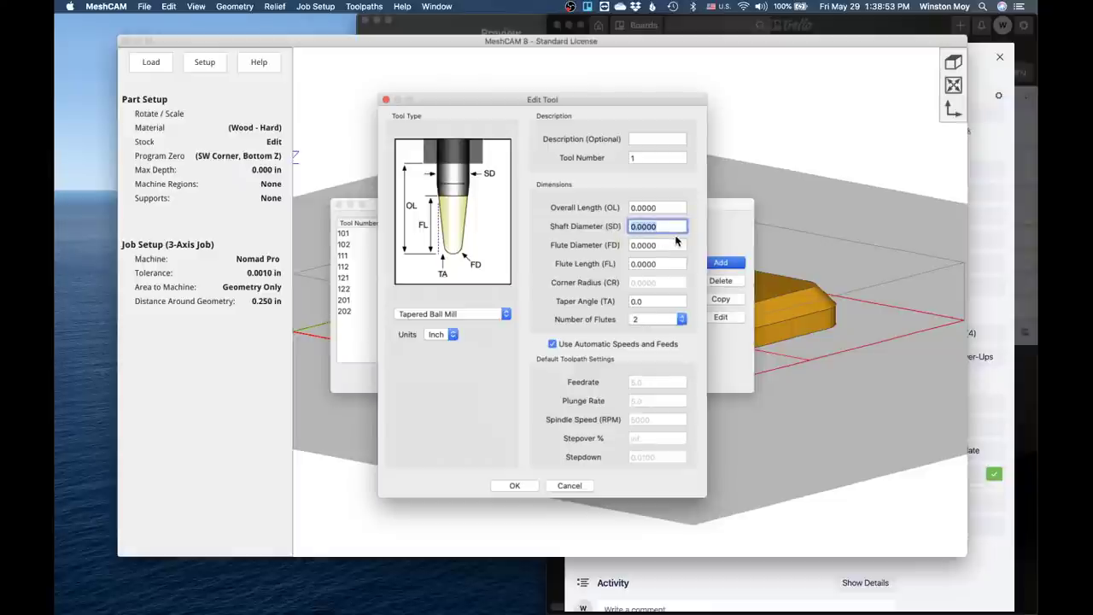
pyautogui.doubleClick(659, 303)
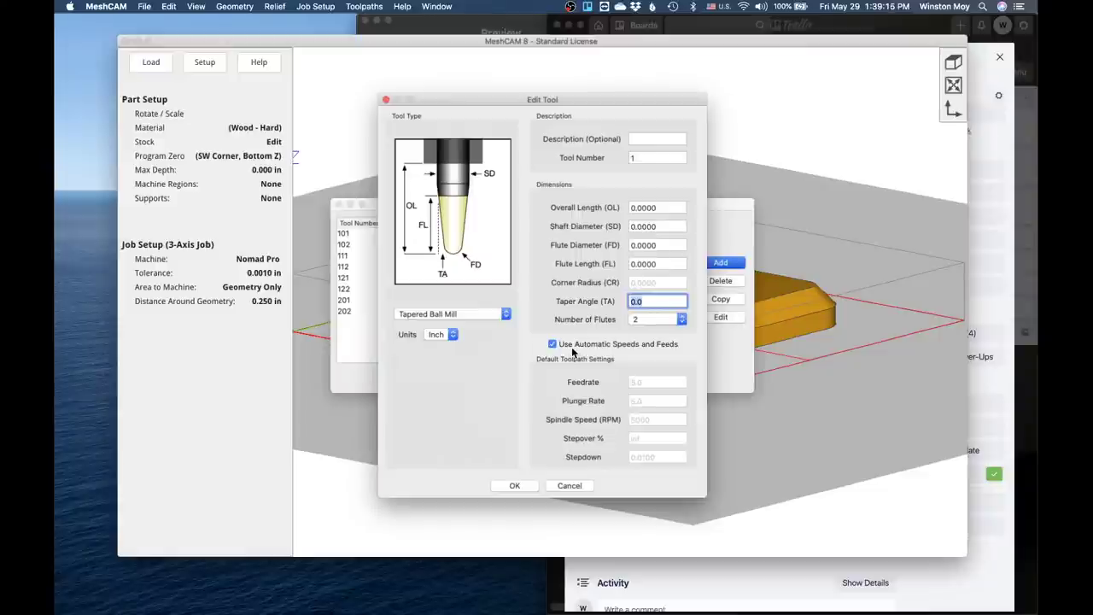
# Step: Try disabling automatic speeds and feeds for the new tool, look over the feedrate and spindle speed settings, and re-enable it
pyautogui.click(552, 344)
pyautogui.click(674, 382)
pyautogui.write('5.0')
pyautogui.press('Tab')
pyautogui.click(659, 419)
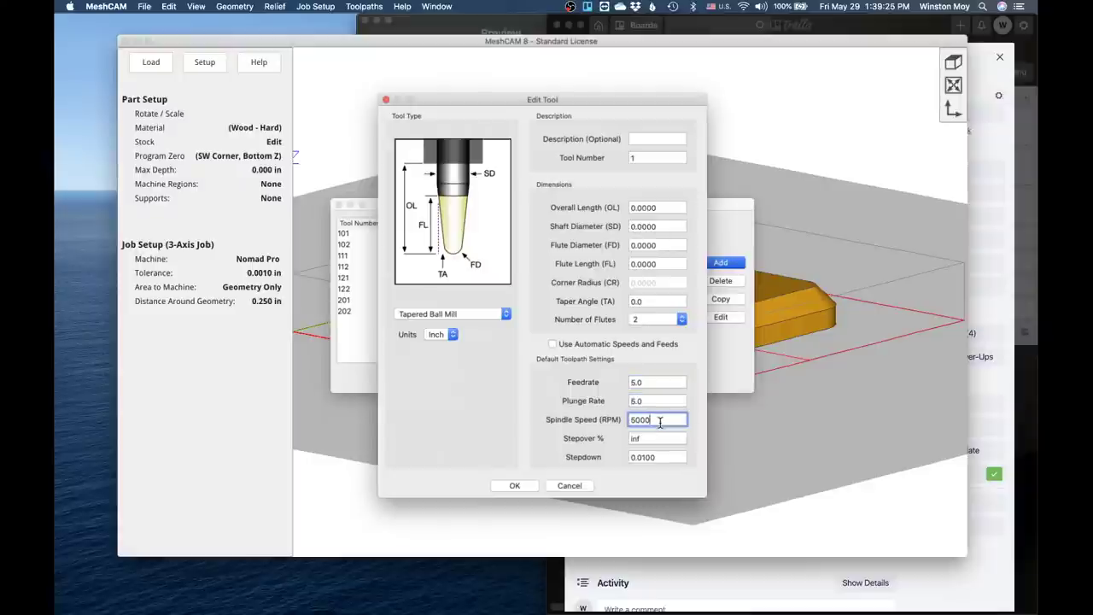
pyautogui.click(552, 344)
# Step: Return the new tool's type to Endmill, try saving it without dimensions, then cancel it and close the tool library
pyautogui.click(478, 314)
pyautogui.click(427, 283)
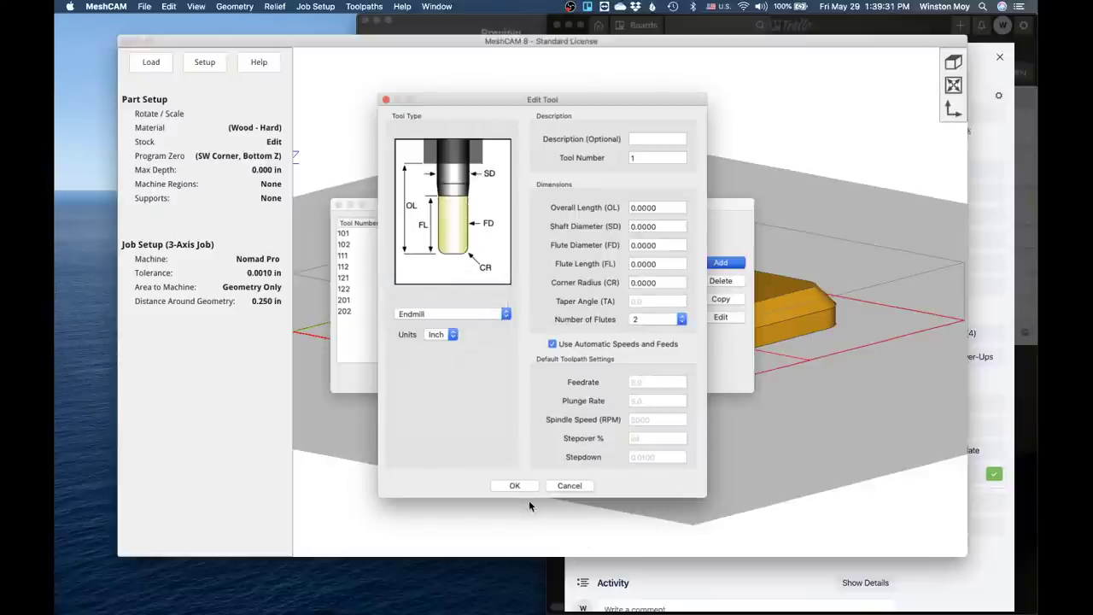
pyautogui.click(520, 489)
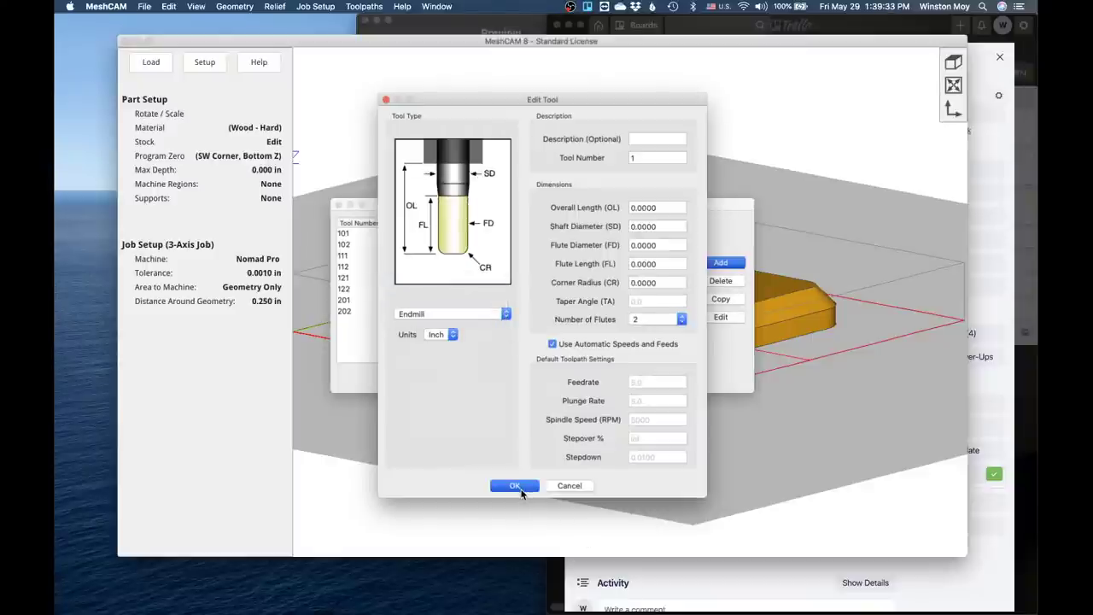
pyautogui.click(461, 314)
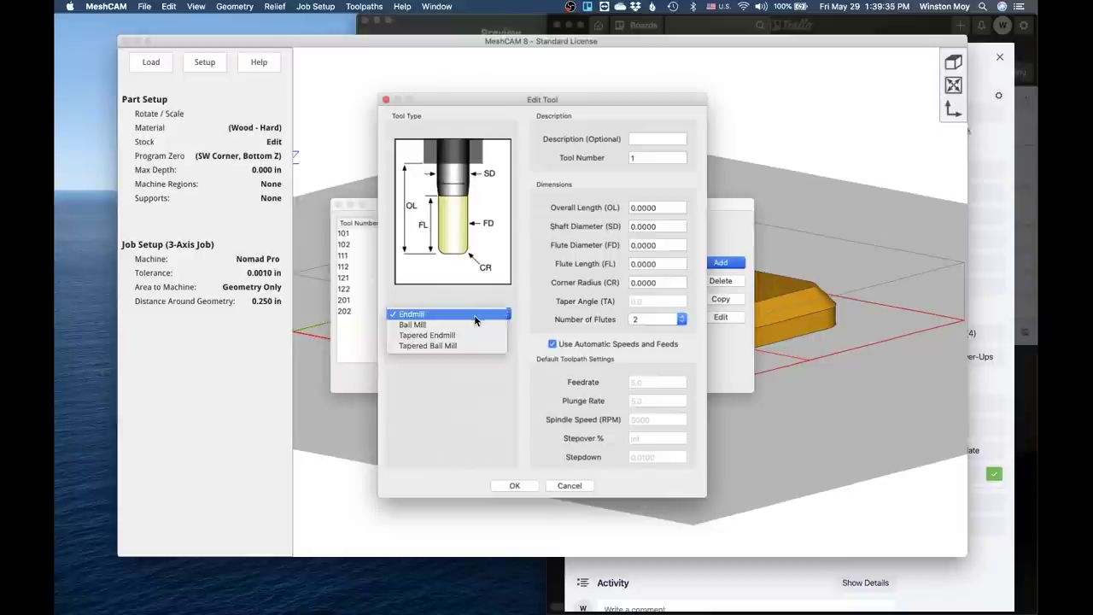
pyautogui.click(513, 487)
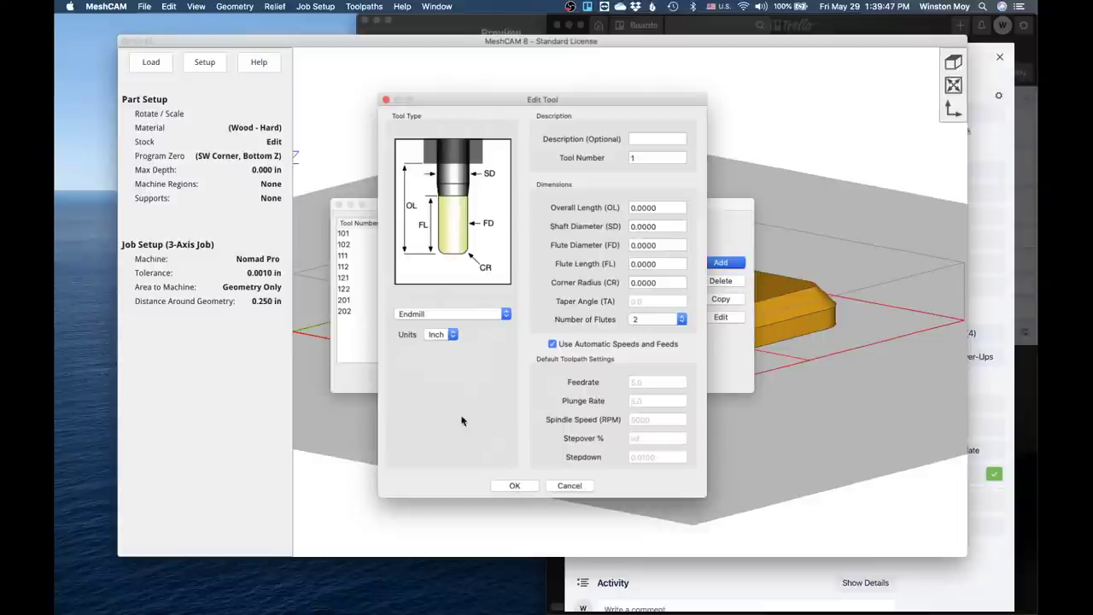
pyautogui.click(514, 486)
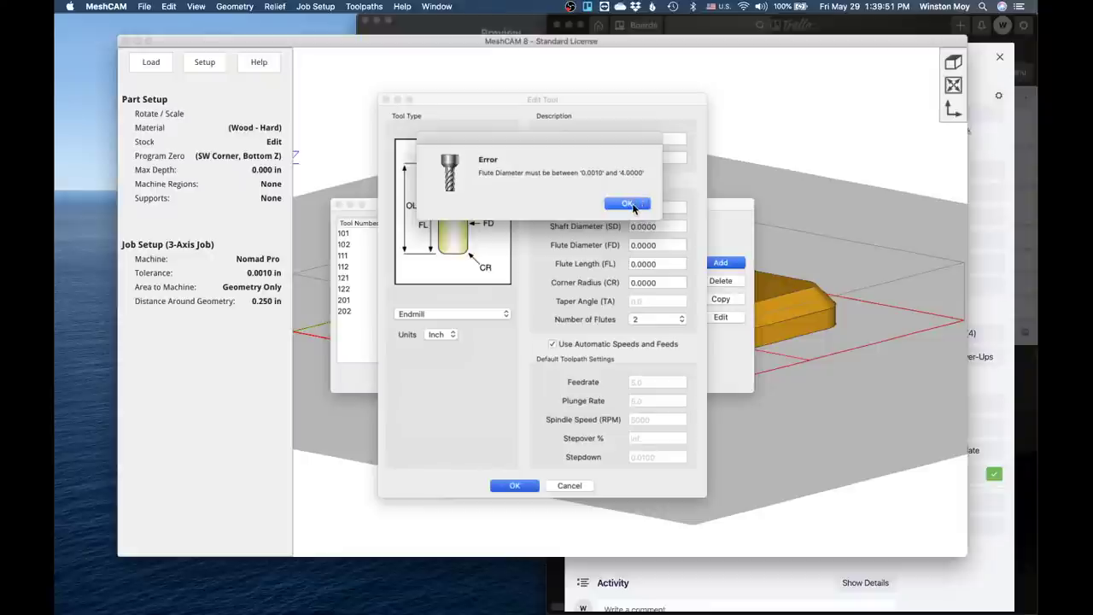
pyautogui.click(632, 206)
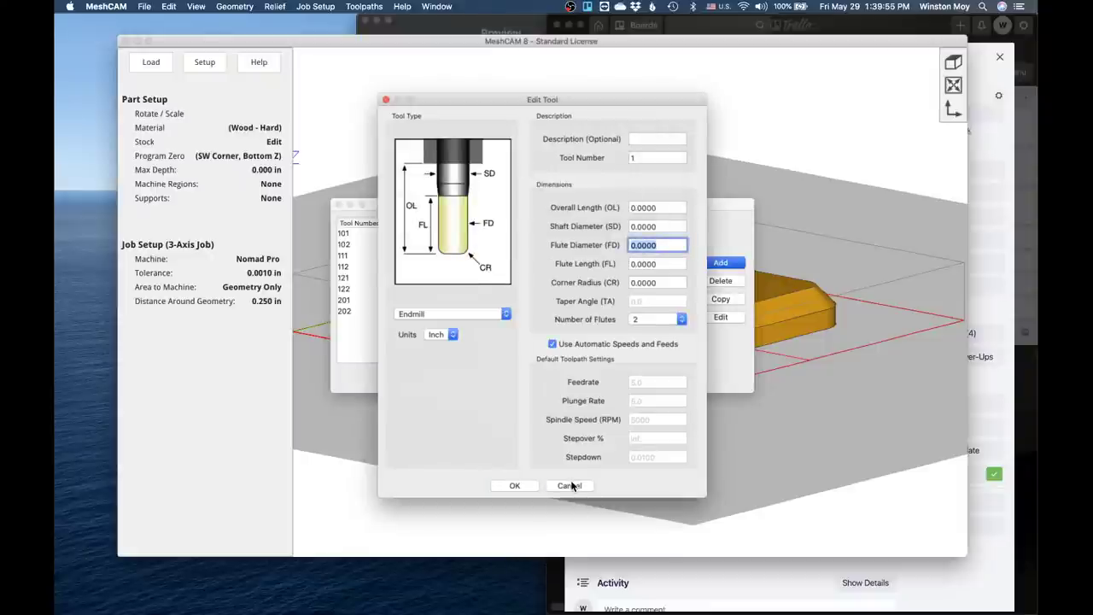
pyautogui.click(567, 486)
pyautogui.click(542, 381)
# Step: Switch to the YouTube live chat to read the viewers' comments and return to MeshCAM
pyautogui.hotkey('ctrl', 'Up')
pyautogui.click(973, 480)
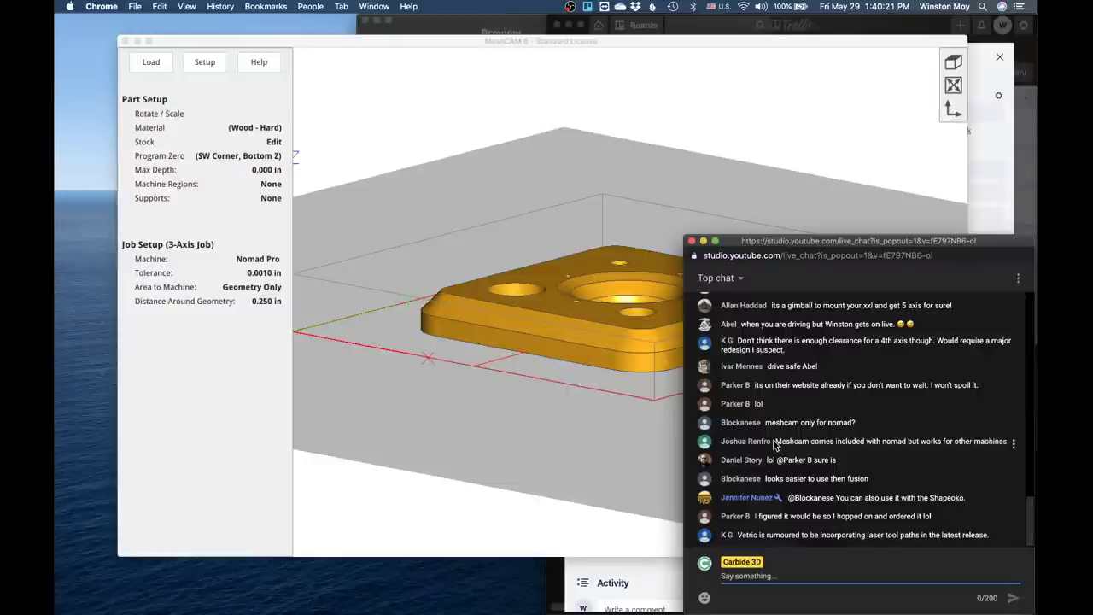
pyautogui.click(447, 281)
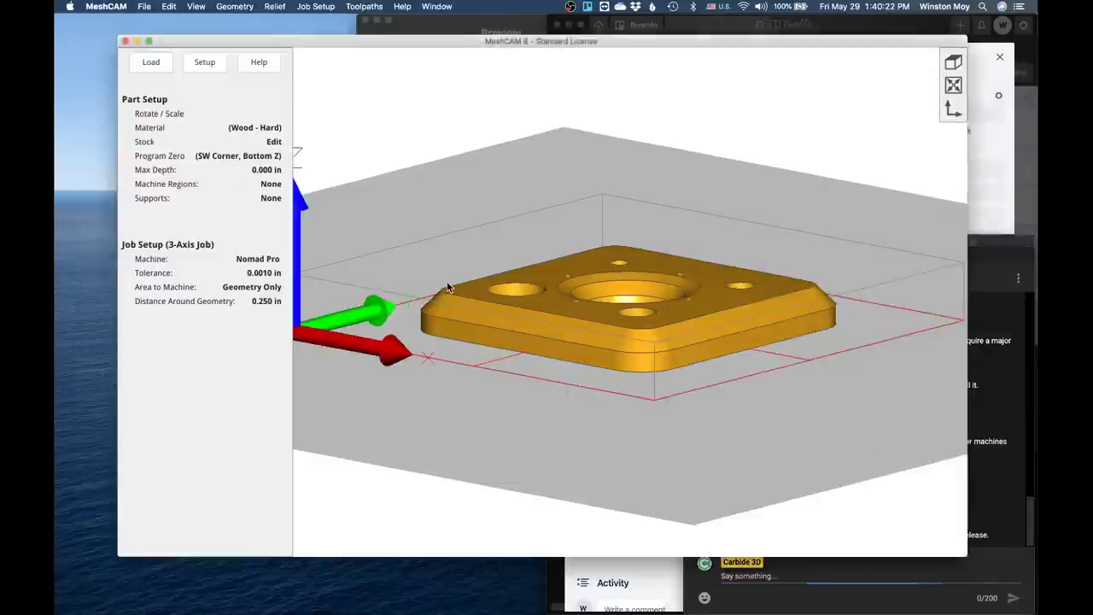
# Step: Browse the available machine types and set the job's machine to Carbide 3D - Shapeoko
pyautogui.click(316, 7)
pyautogui.click(364, 161)
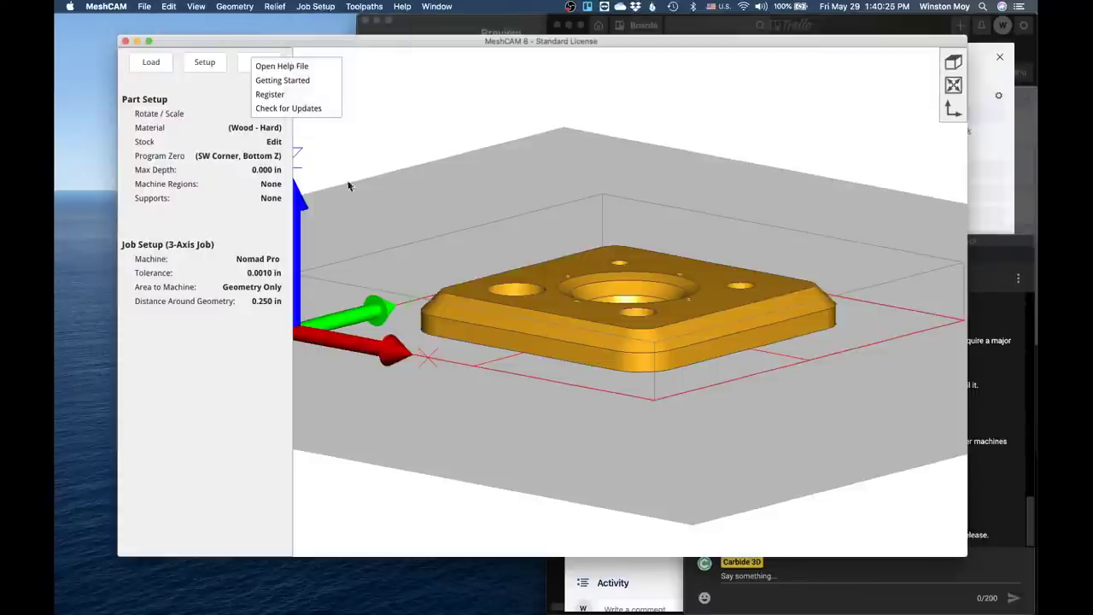
pyautogui.click(270, 261)
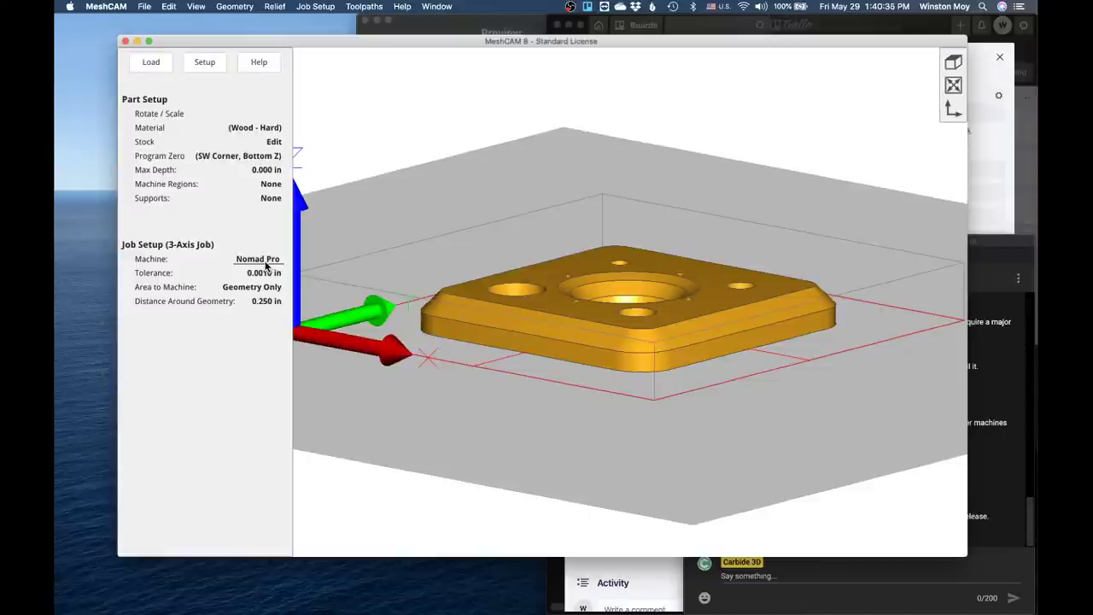
pyautogui.click(266, 266)
pyautogui.click(483, 291)
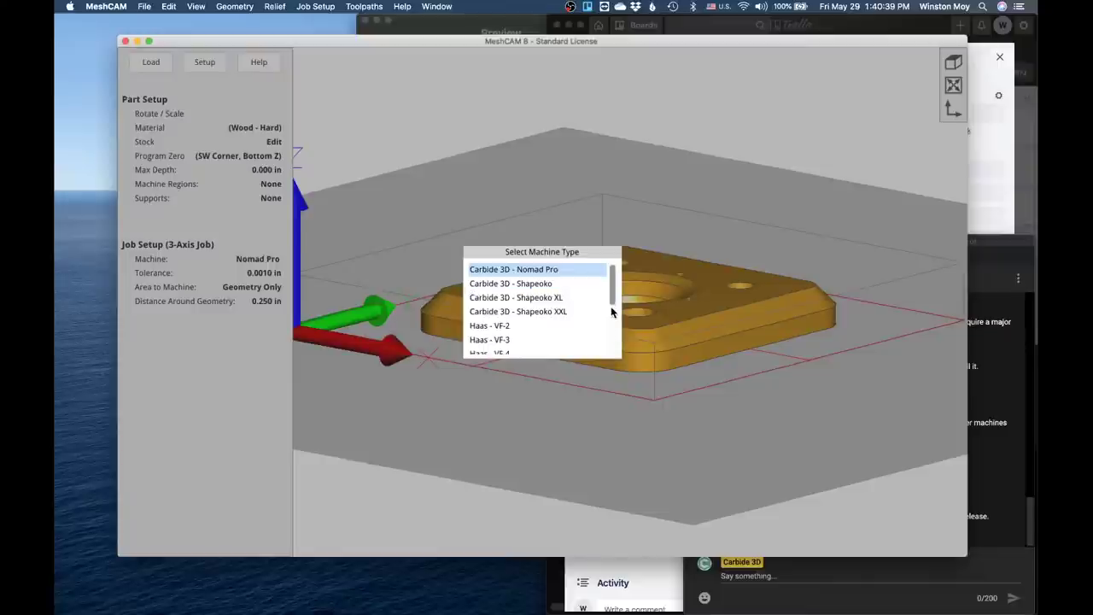
pyautogui.moveTo(614, 279)
pyautogui.mouseDown()
pyautogui.moveTo(614, 332)
pyautogui.moveTo(610, 273)
pyautogui.mouseUp()
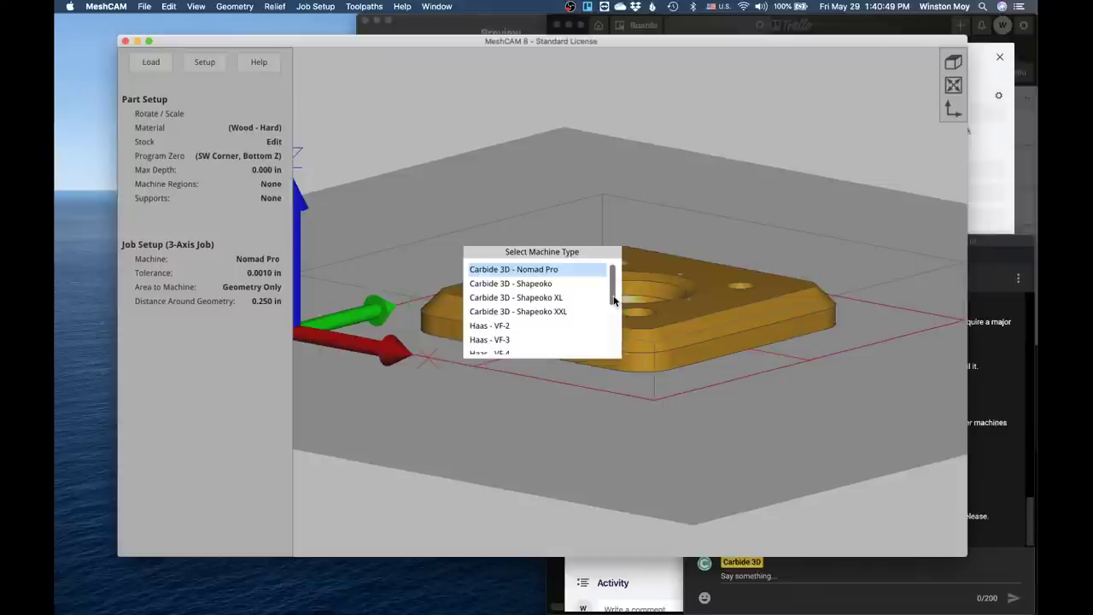
pyautogui.click(553, 285)
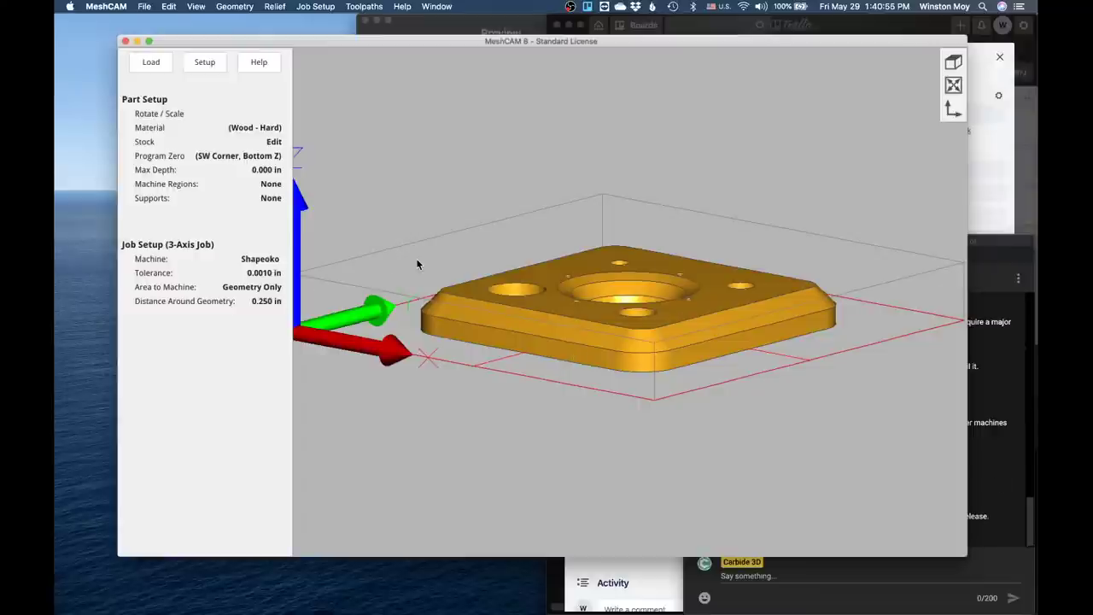
# Step: Switch to the Trello card, check off "Creating a Tool" and return to MeshCAM
pyautogui.click(998, 122)
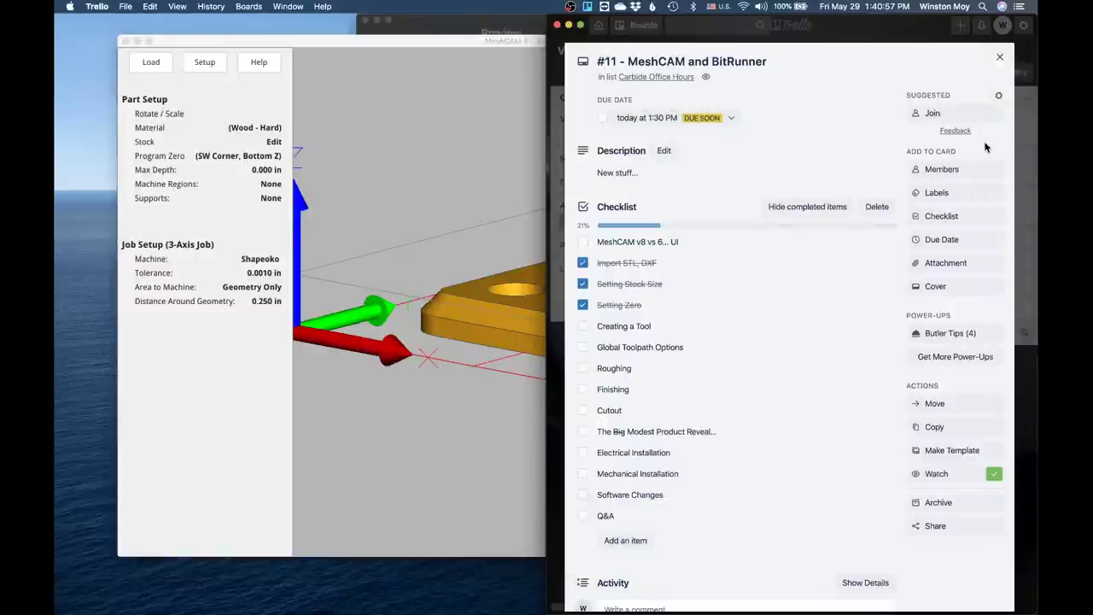
pyautogui.click(582, 326)
pyautogui.click(389, 149)
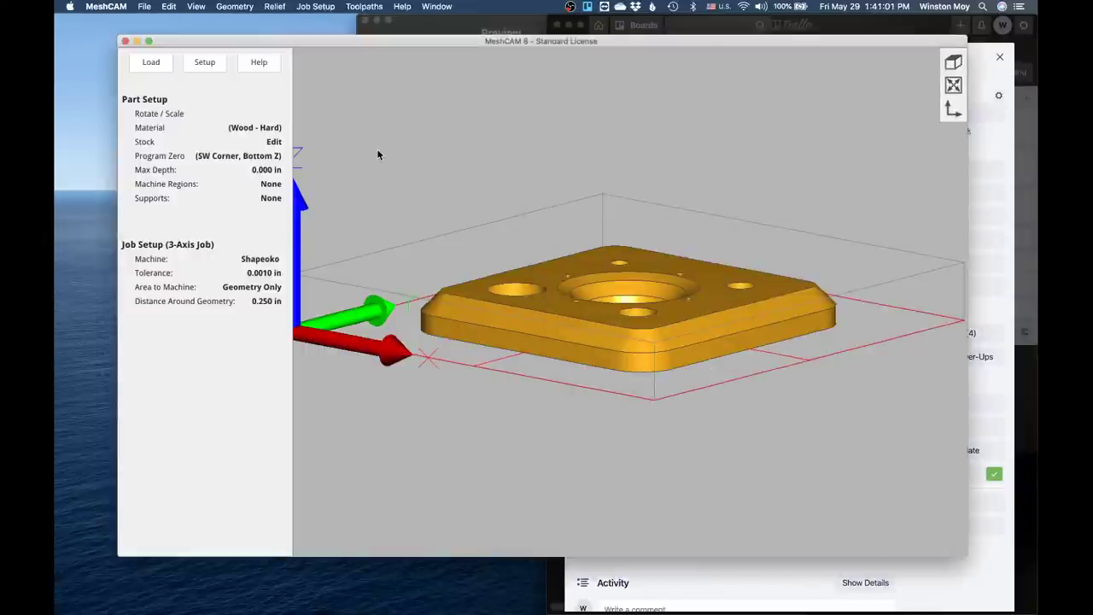
# Step: Add a circular region to machine, centred on the part's central bore and enclosing the four small holes around it
pyautogui.click(271, 184)
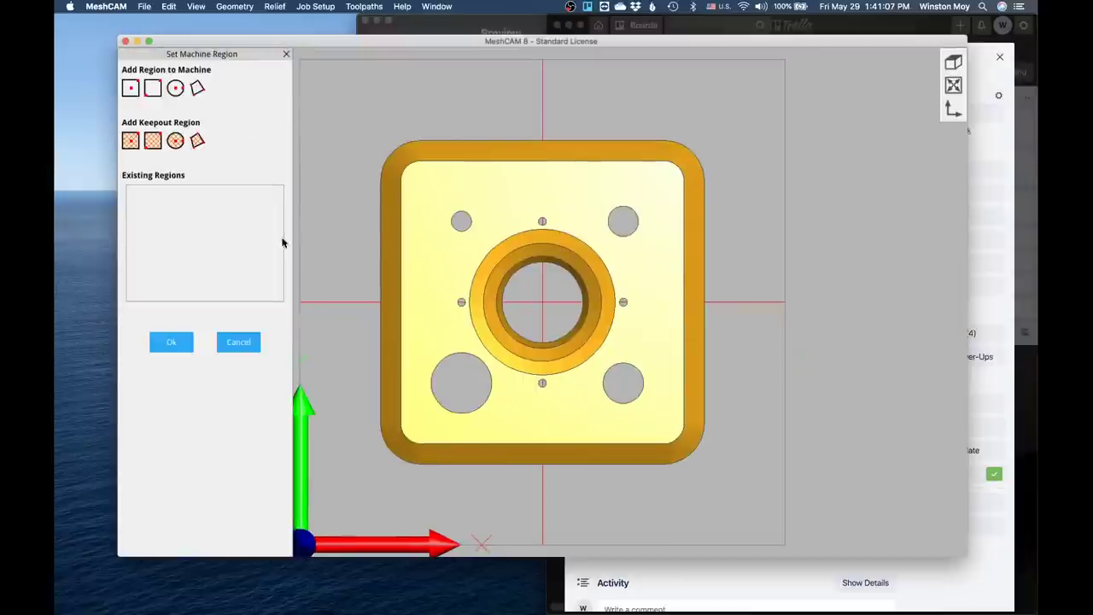
pyautogui.click(175, 89)
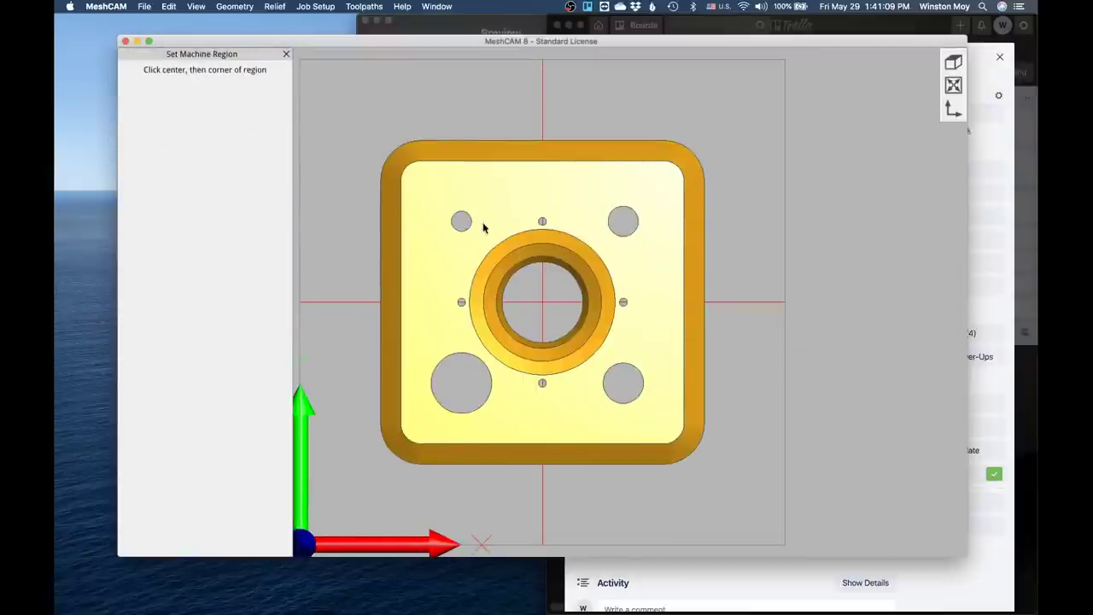
pyautogui.click(542, 304)
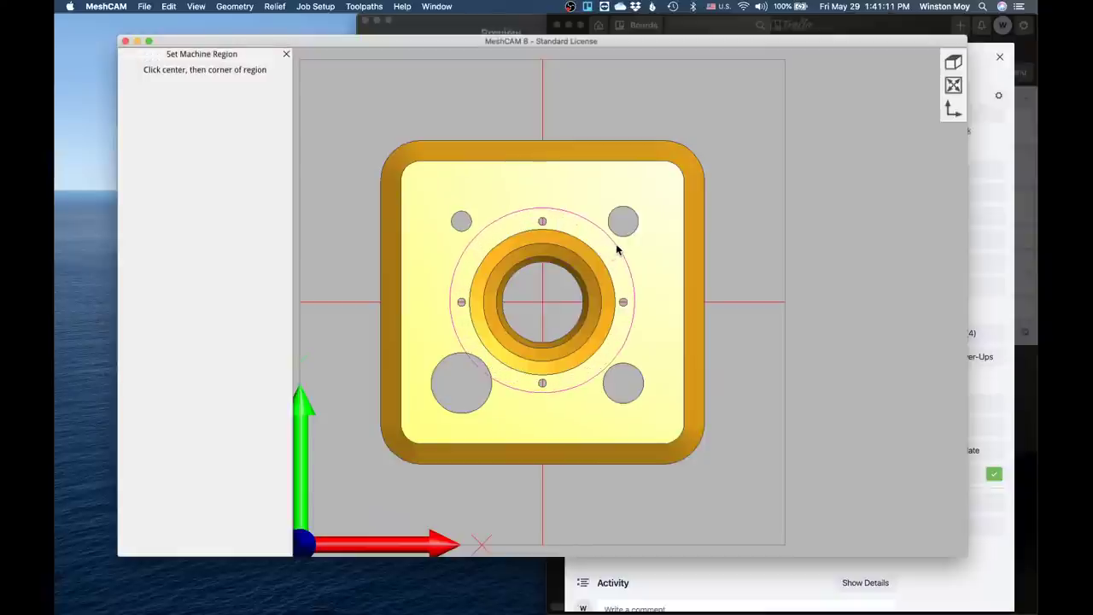
pyautogui.click(618, 248)
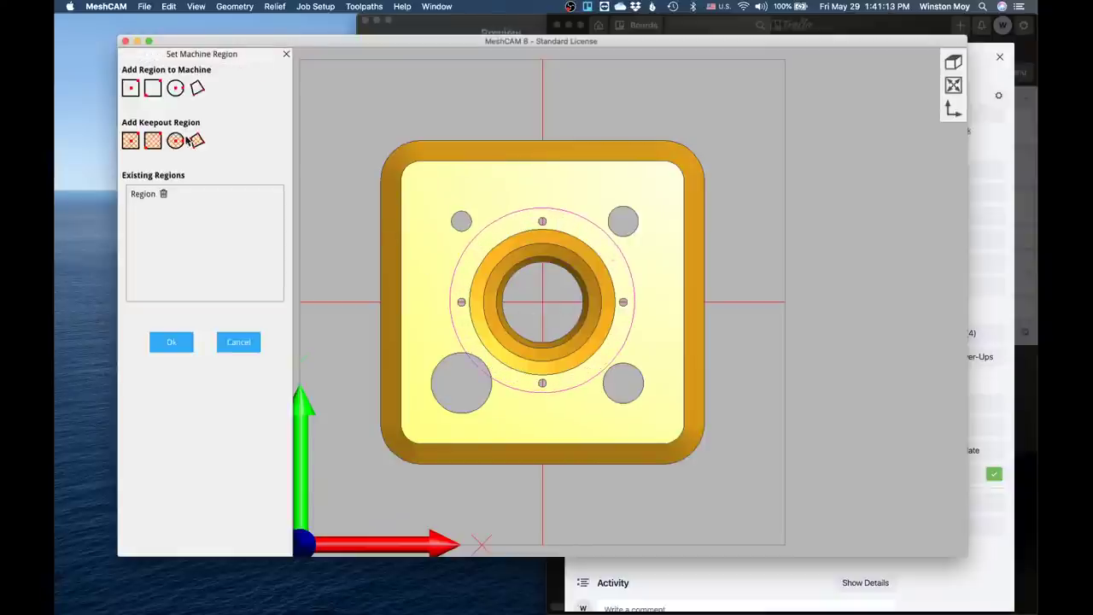
# Step: Add a rectangular keepout region around the largest of the four corner holes and close the region settings
pyautogui.click(153, 140)
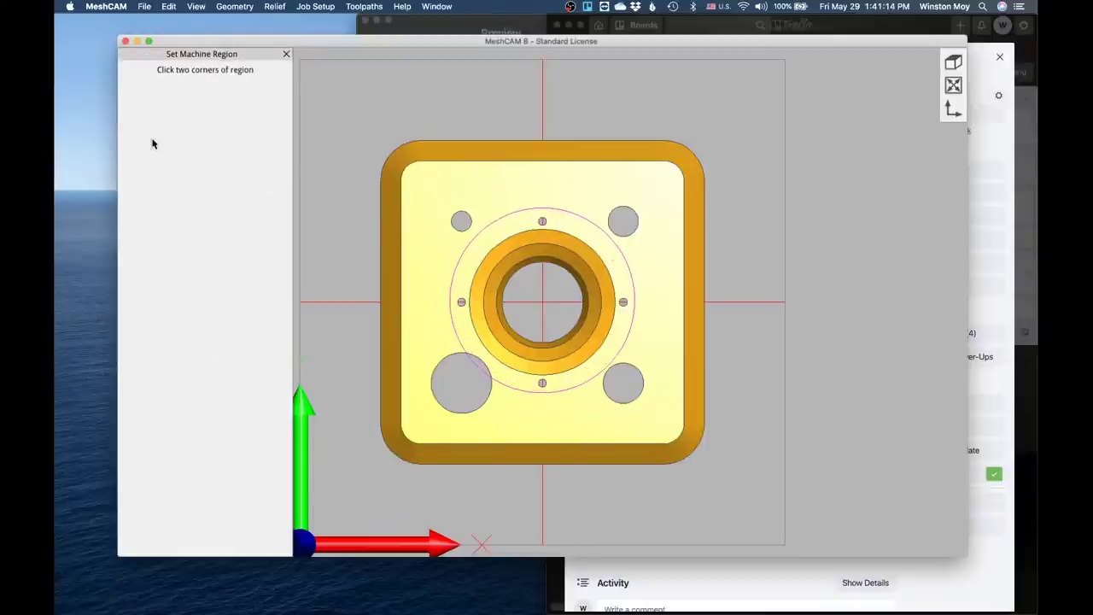
pyautogui.click(413, 344)
pyautogui.click(510, 422)
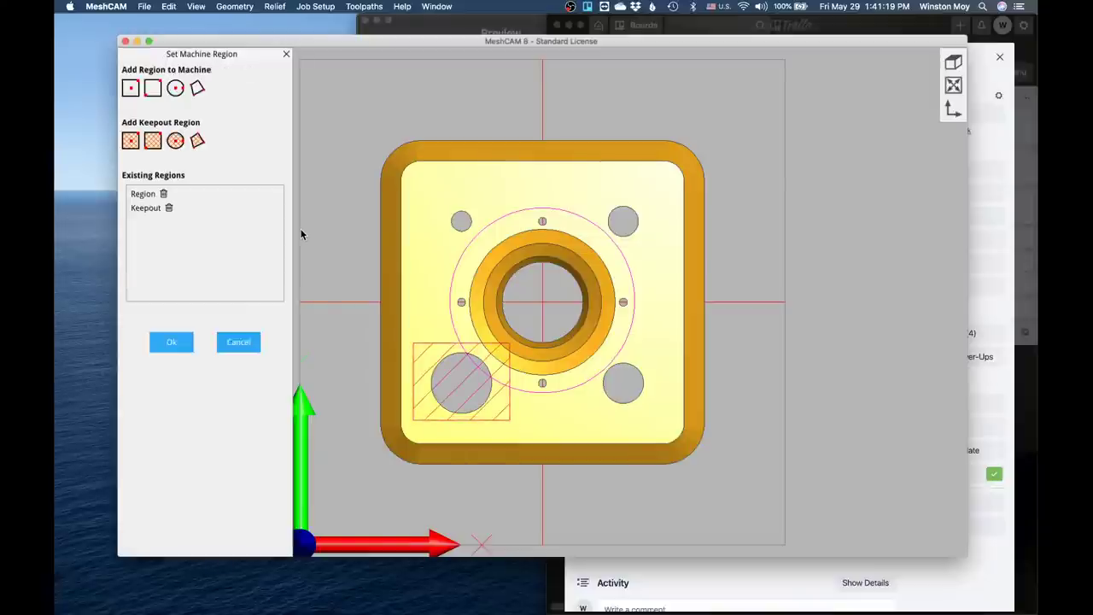
pyautogui.click(243, 341)
# Step: Look at the job's retract height setting without changing it, and check the Trello checklist before returning to MeshCAM
pyautogui.click(336, 8)
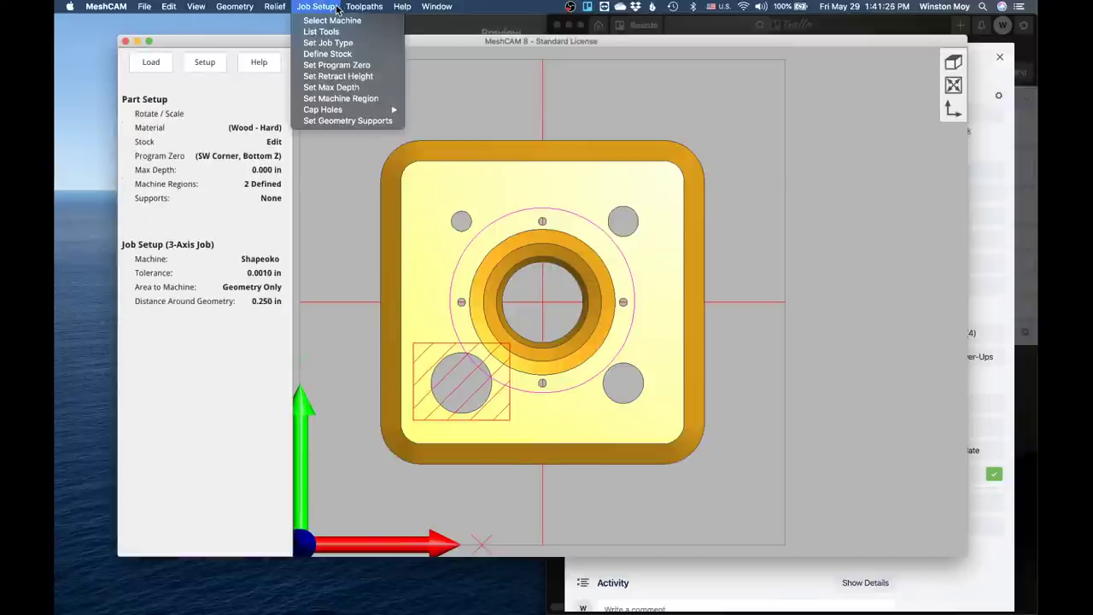
pyautogui.click(343, 76)
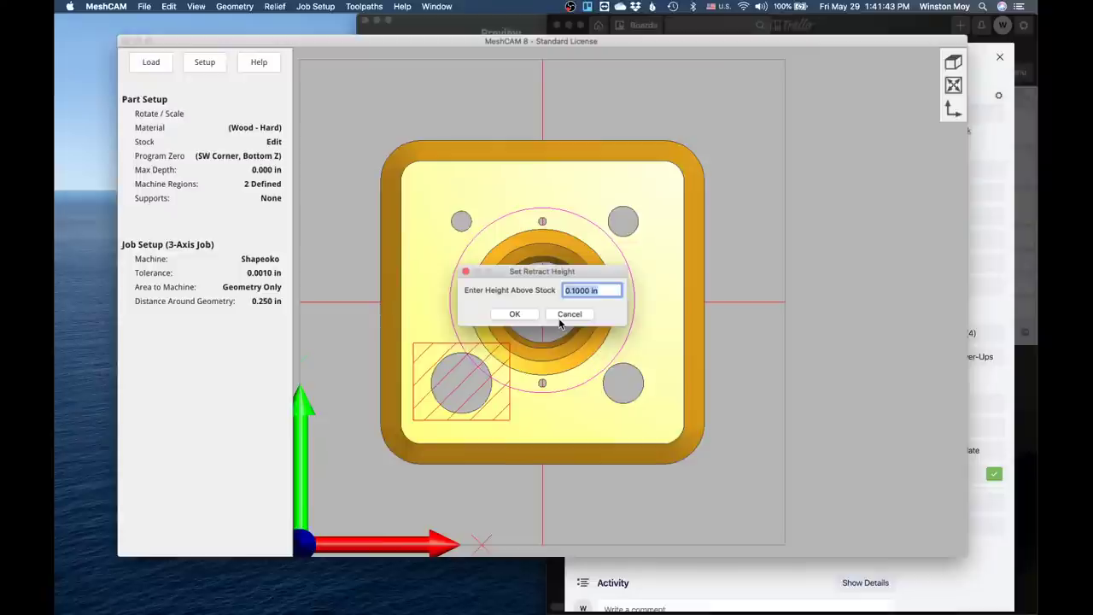
pyautogui.click(606, 291)
pyautogui.moveTo(606, 290); pyautogui.dragTo(523, 294)
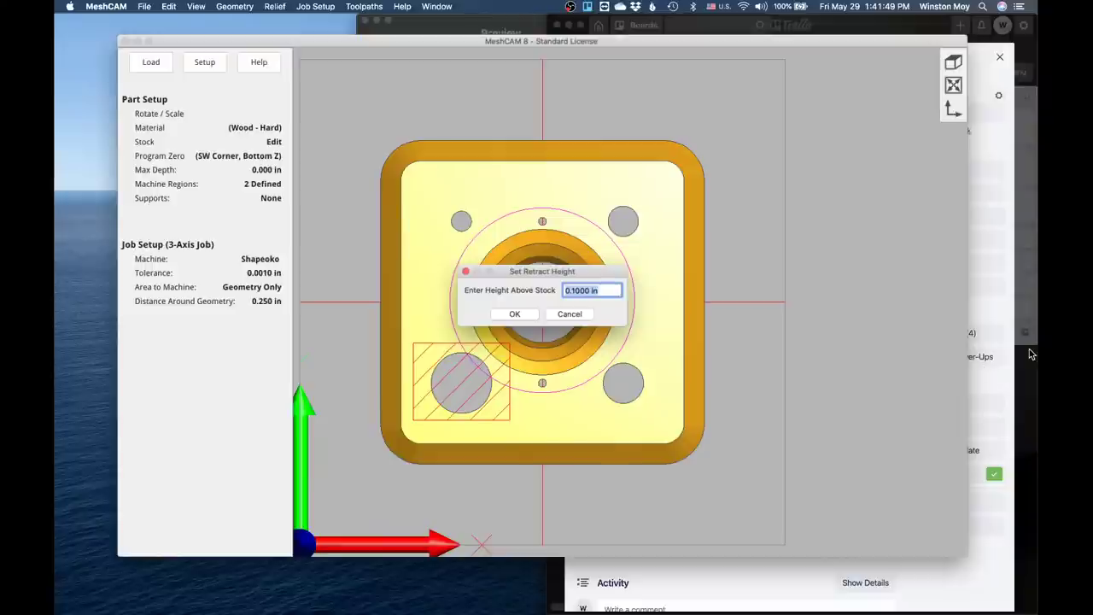
pyautogui.click(569, 313)
pyautogui.click(1028, 387)
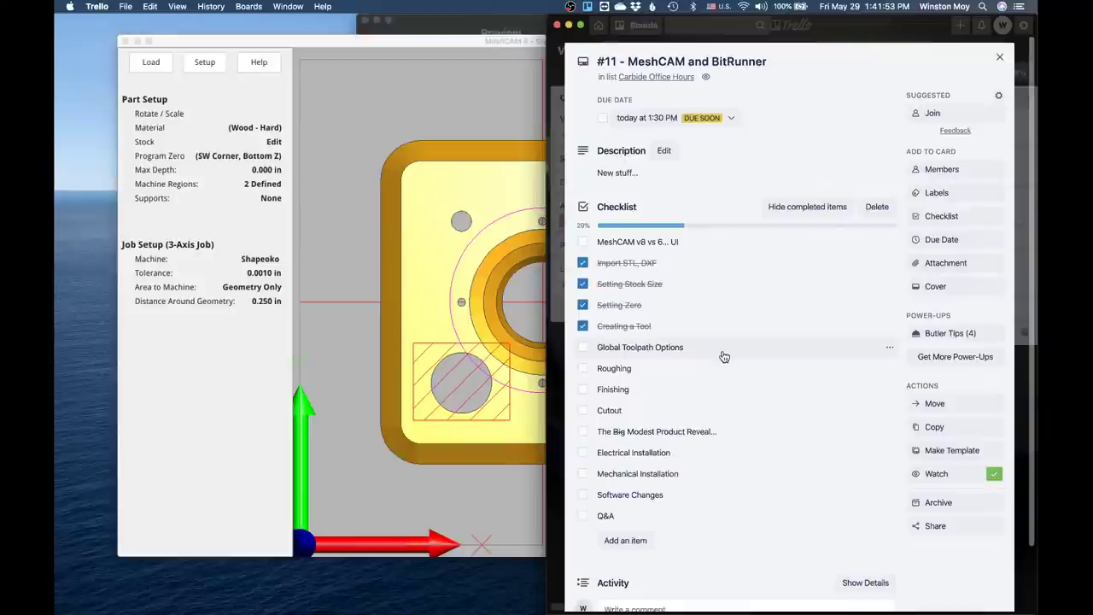
pyautogui.click(340, 239)
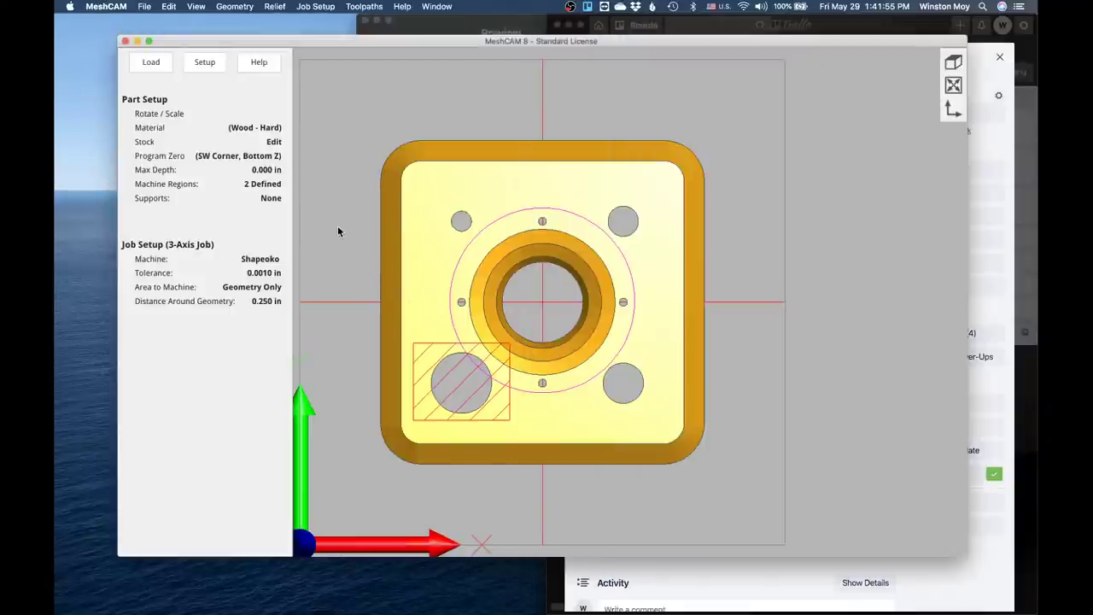
# Step: Define the support dimensions with height 0.1 in, width 0.25 in and vertical position Bottom of Geometry
pyautogui.click(270, 198)
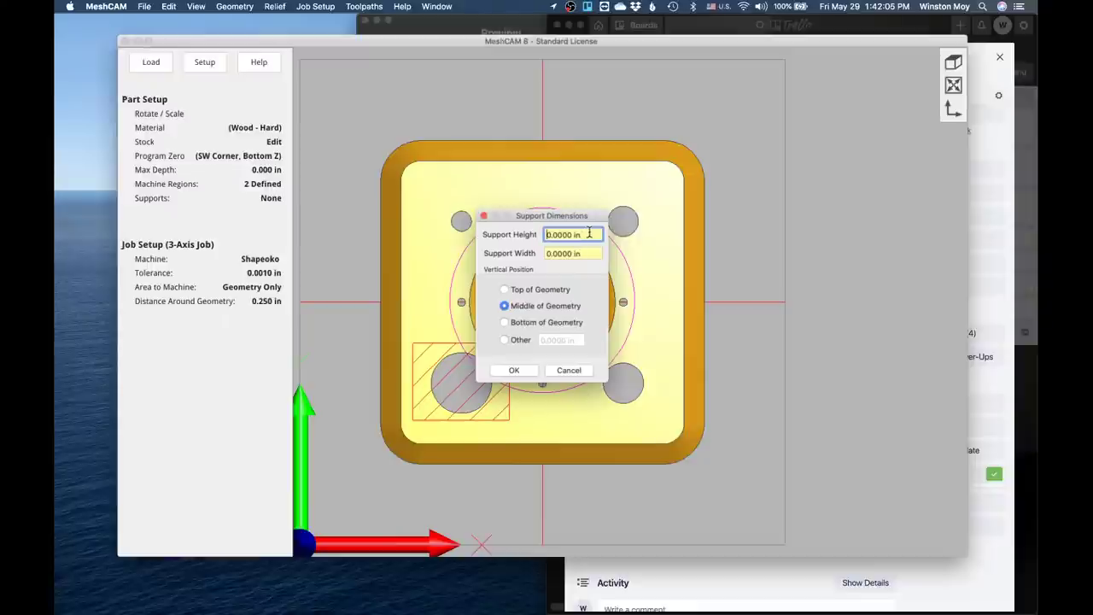
pyautogui.moveTo(587, 234); pyautogui.dragTo(479, 234)
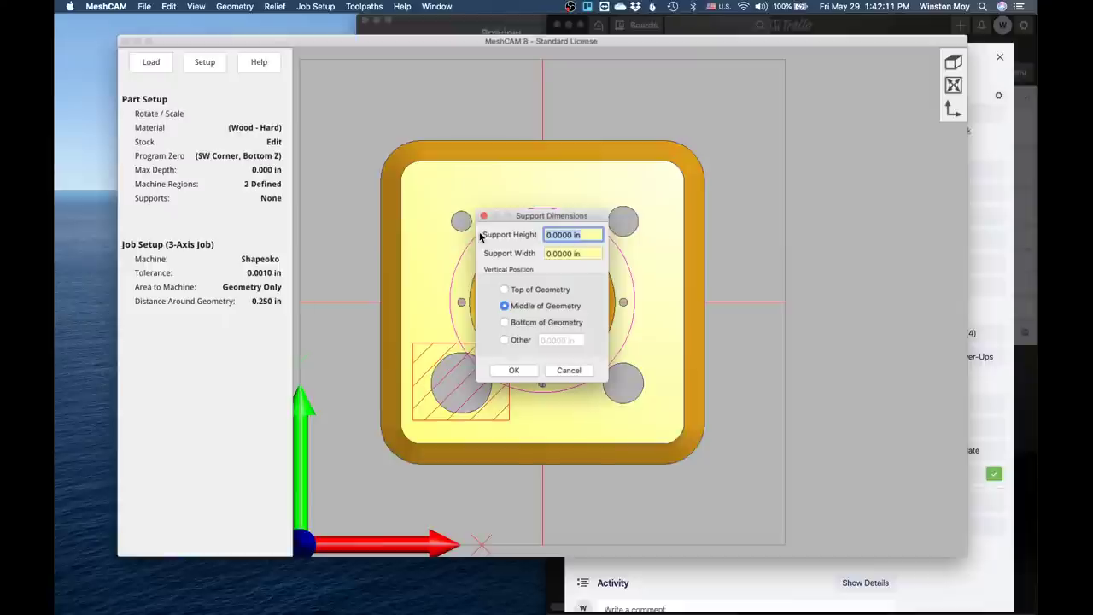
pyautogui.write('.1')
pyautogui.press('Tab')
pyautogui.press('BackSpace')
pyautogui.write('.25')
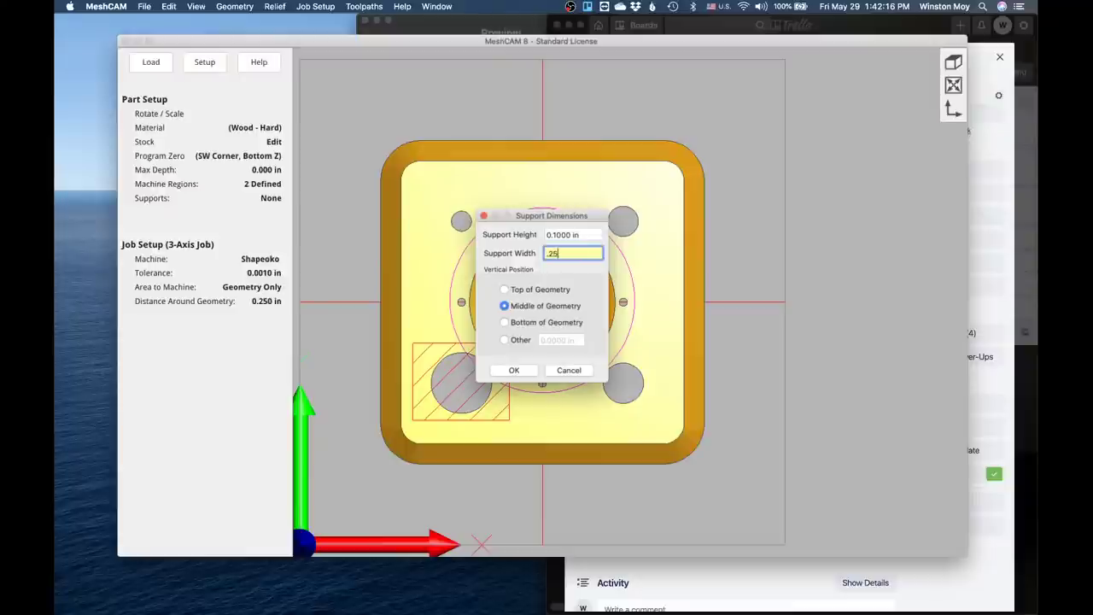
pyautogui.click(506, 322)
pyautogui.click(515, 370)
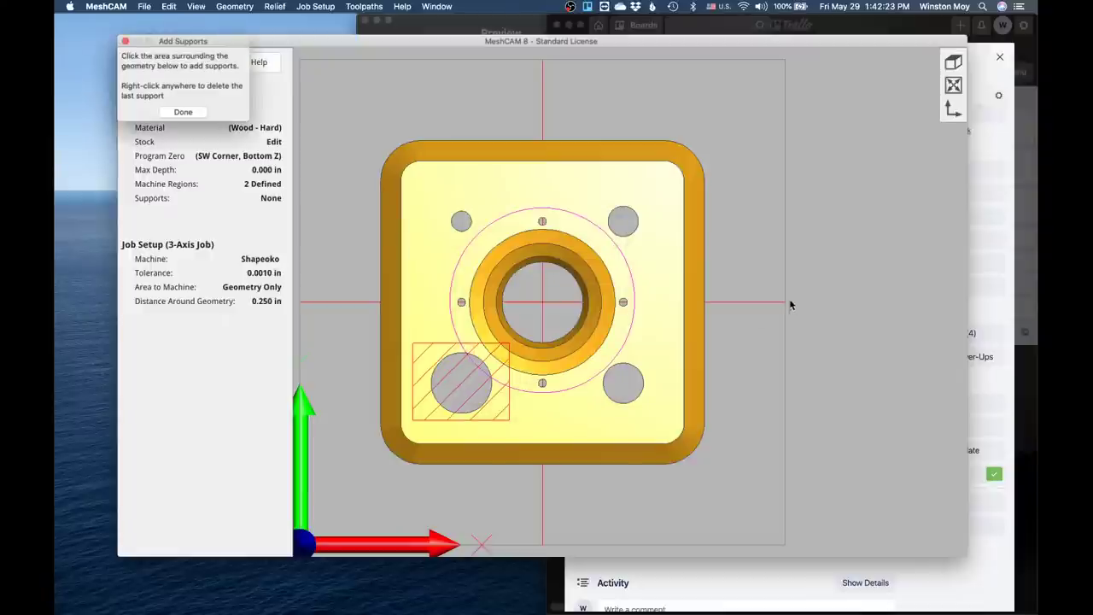
# Step: Place four supports around the part, one near the middle of each outer side, and inspect them in 3D
pyautogui.click(747, 314)
pyautogui.click(540, 113)
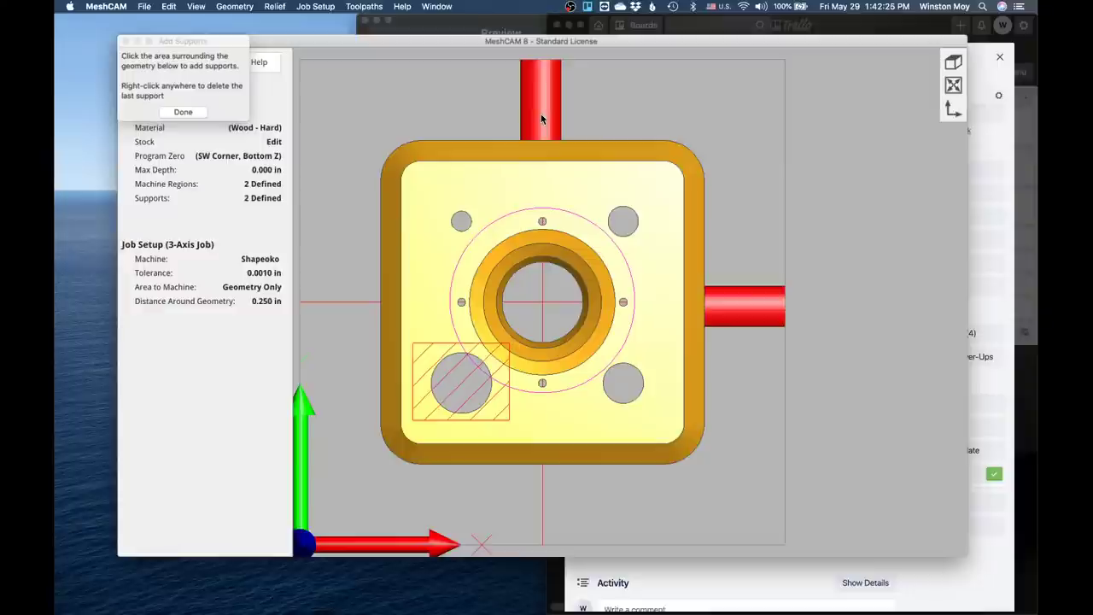
pyautogui.click(331, 305)
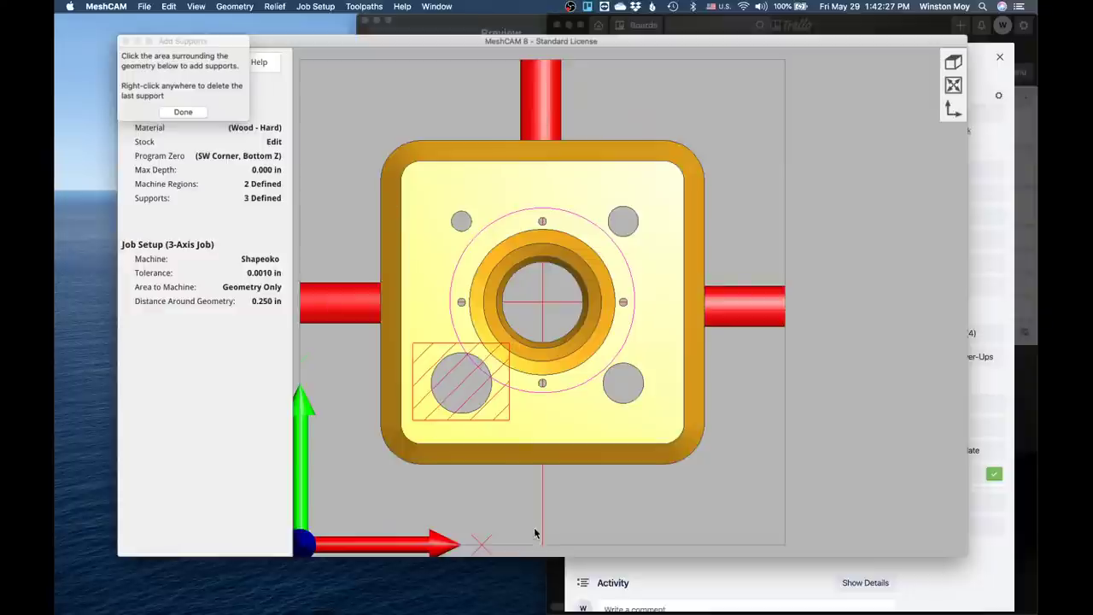
pyautogui.click(543, 519)
pyautogui.click(183, 112)
pyautogui.moveTo(746, 341); pyautogui.dragTo(521, 254)
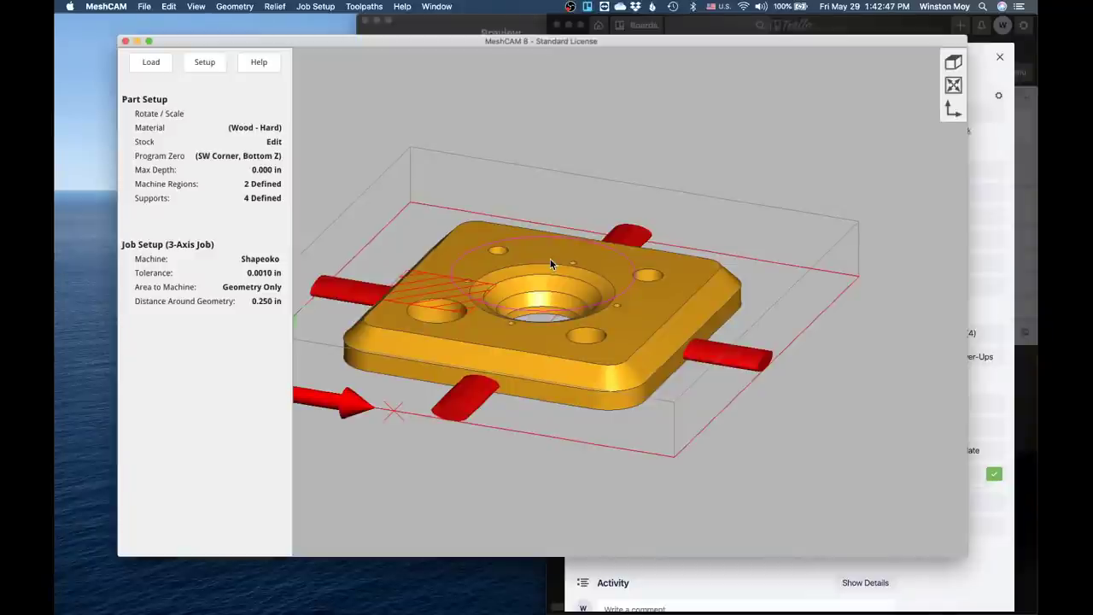
# Step: Delete both the circular machine region and the rectangular keepout region from the job
pyautogui.click(261, 184)
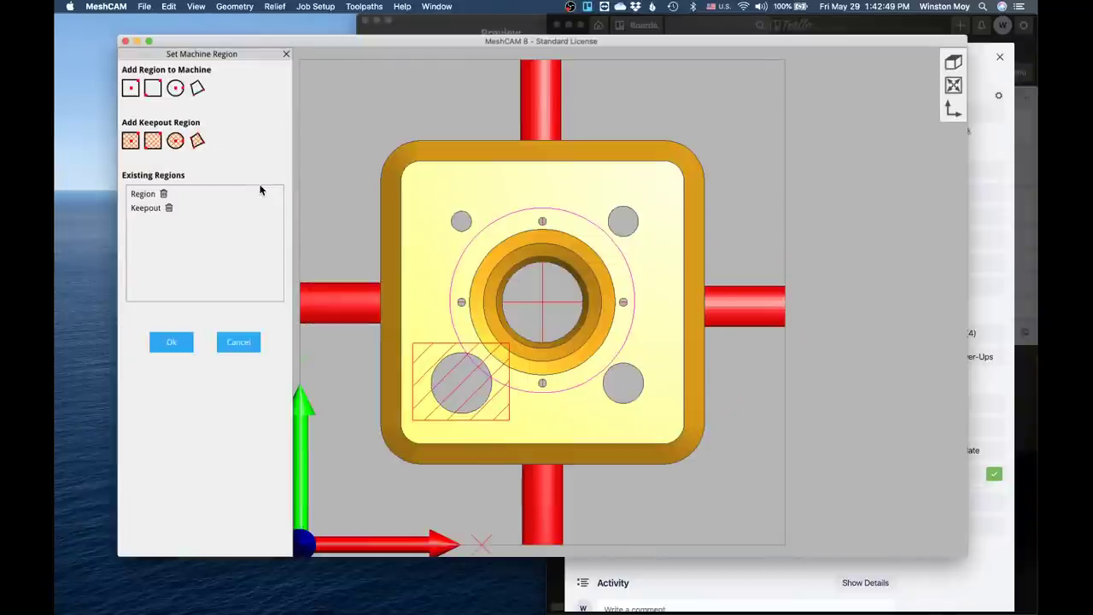
pyautogui.click(163, 194)
pyautogui.click(168, 194)
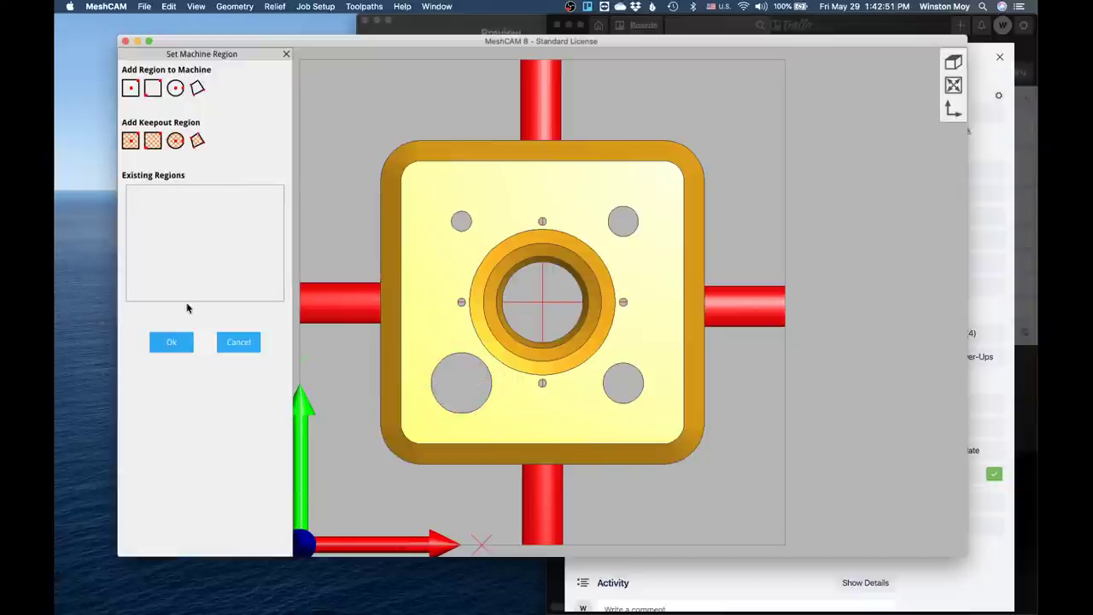
pyautogui.click(177, 345)
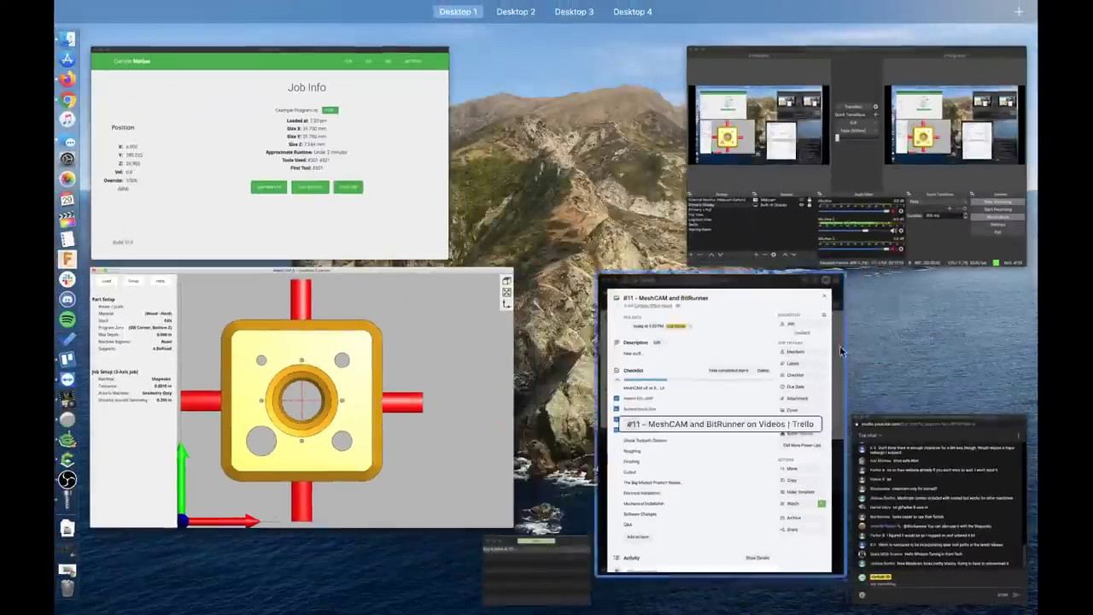
# Step: Read the YouTube live chat, check off "Global Toolpath Options" on the Trello card and return to MeshCAM
pyautogui.click(954, 475)
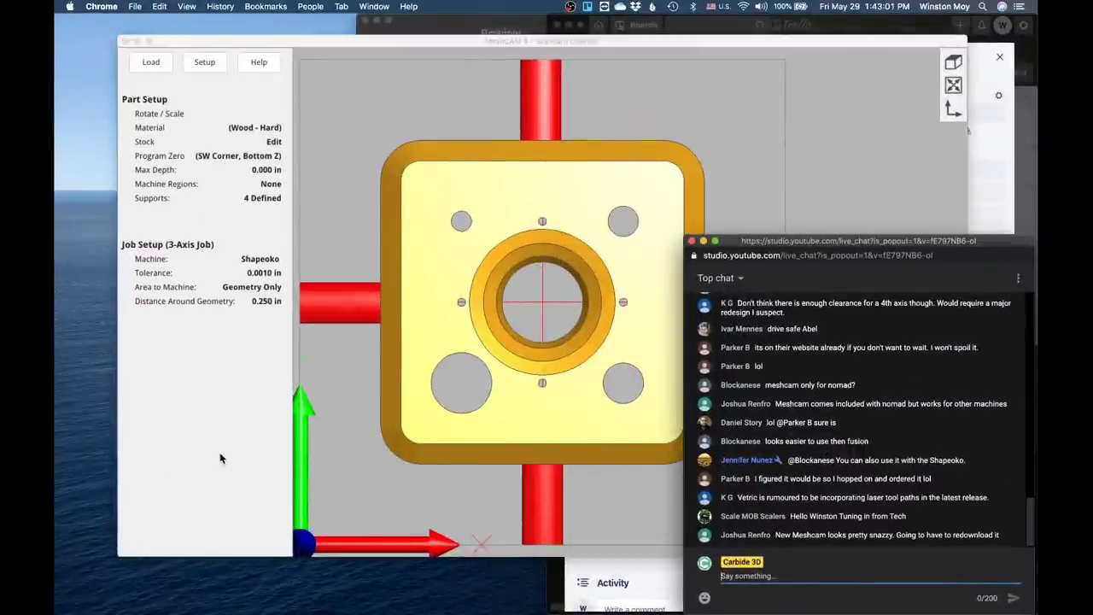
pyautogui.click(199, 438)
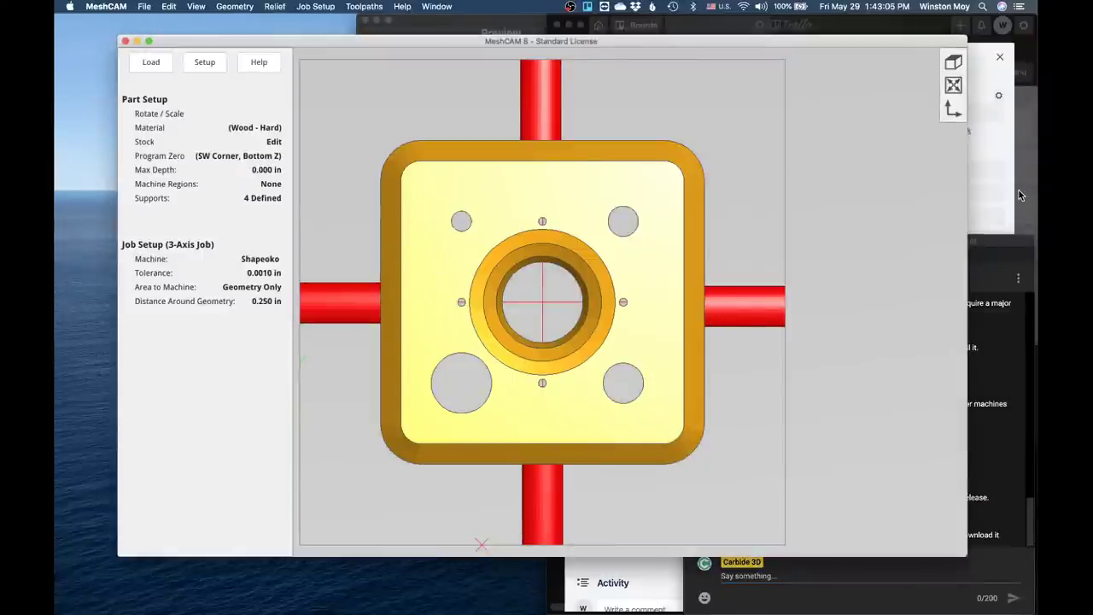
pyautogui.press('super+Tab')
pyautogui.click(582, 347)
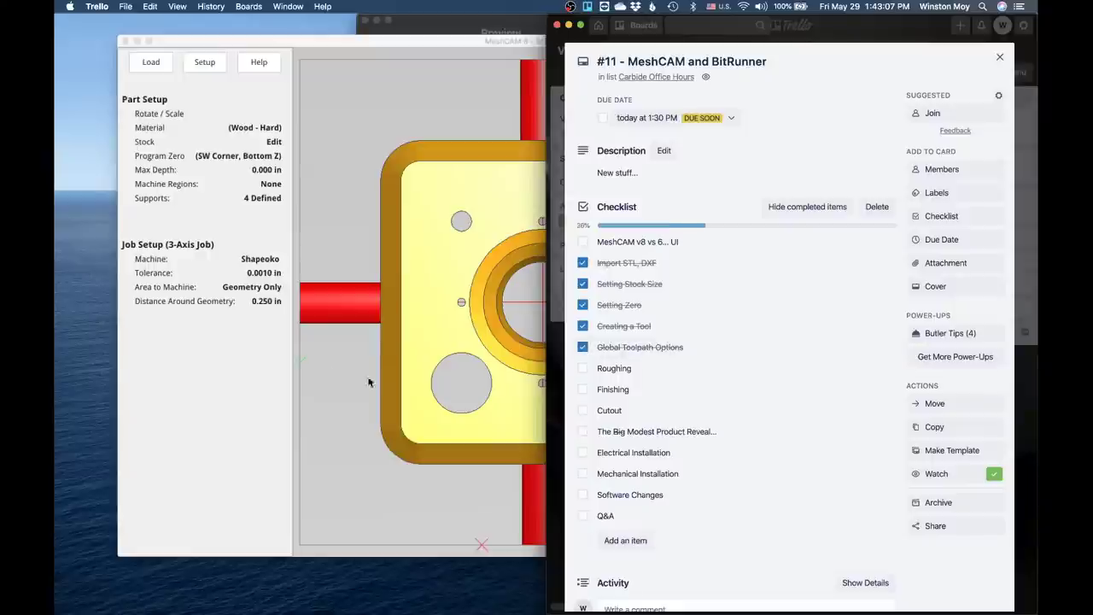
pyautogui.click(180, 366)
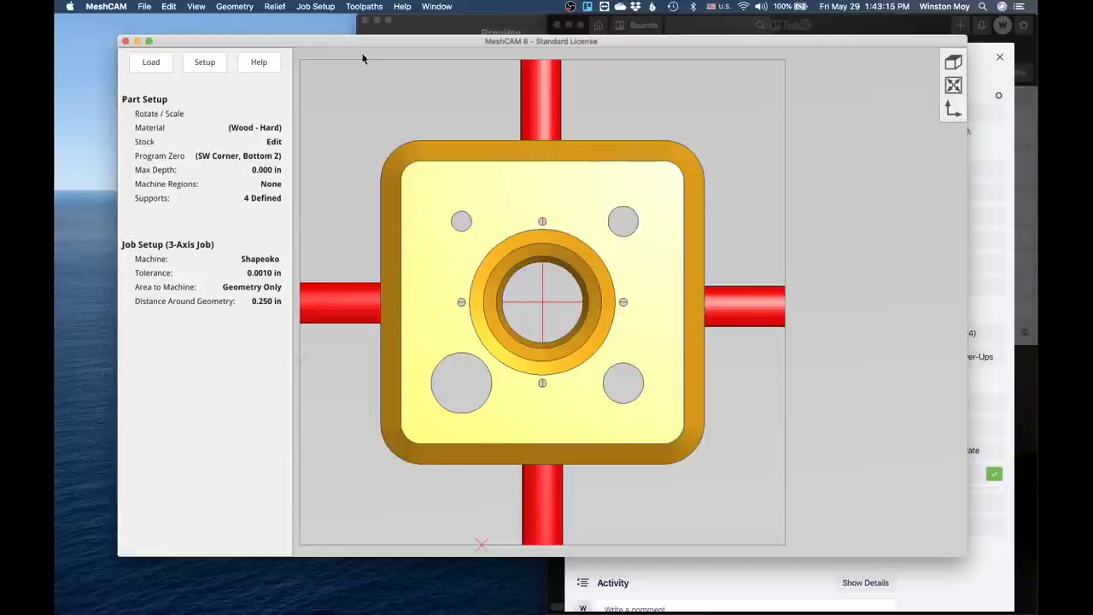
# Step: Start a Roughing toolpath and select tool 201, the 0.250 in end mill, for it
pyautogui.click(321, 7)
pyautogui.moveTo(360, 11)
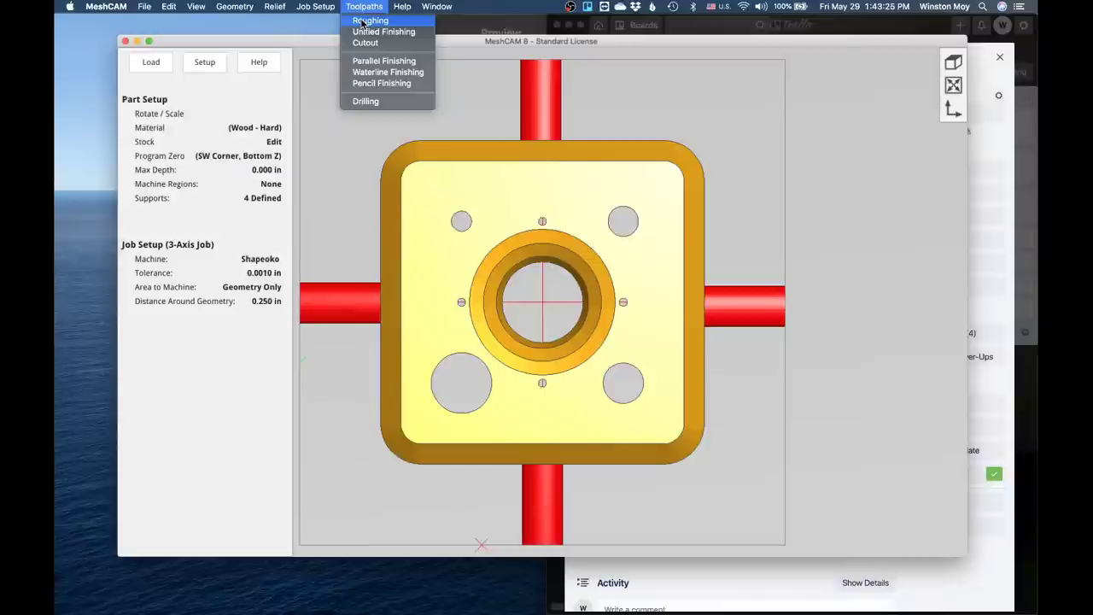
pyautogui.click(363, 21)
pyautogui.moveTo(578, 155); pyautogui.dragTo(706, 126)
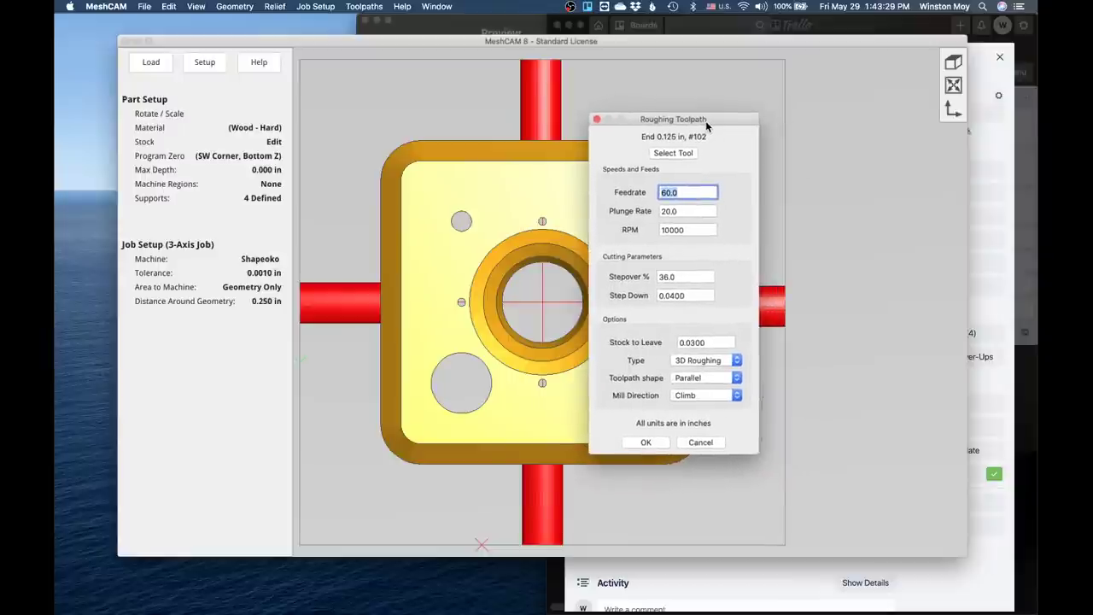
pyautogui.click(674, 155)
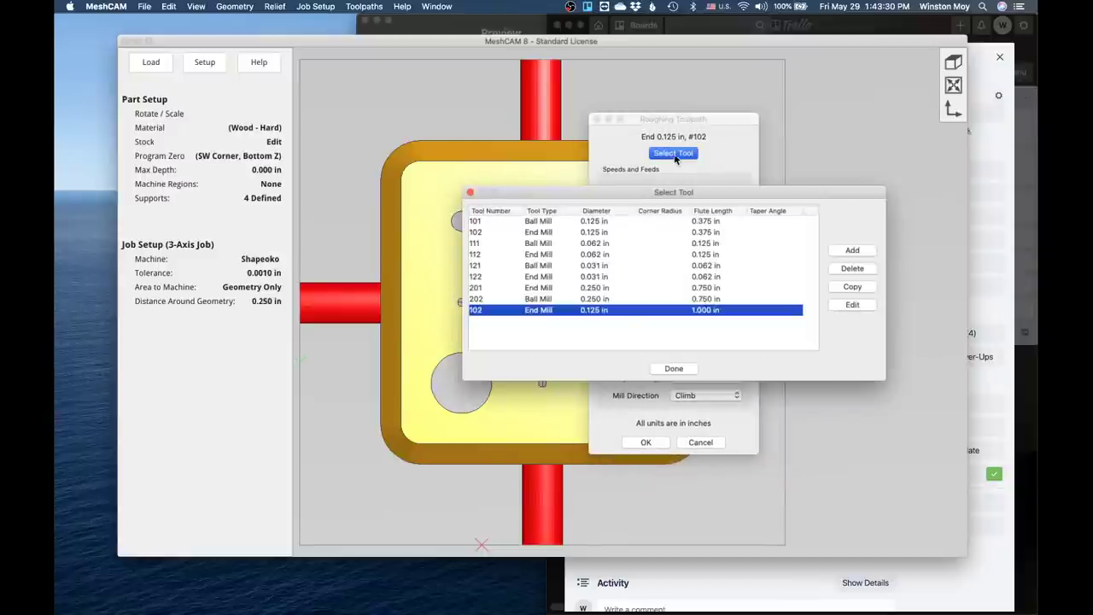
pyautogui.click(485, 289)
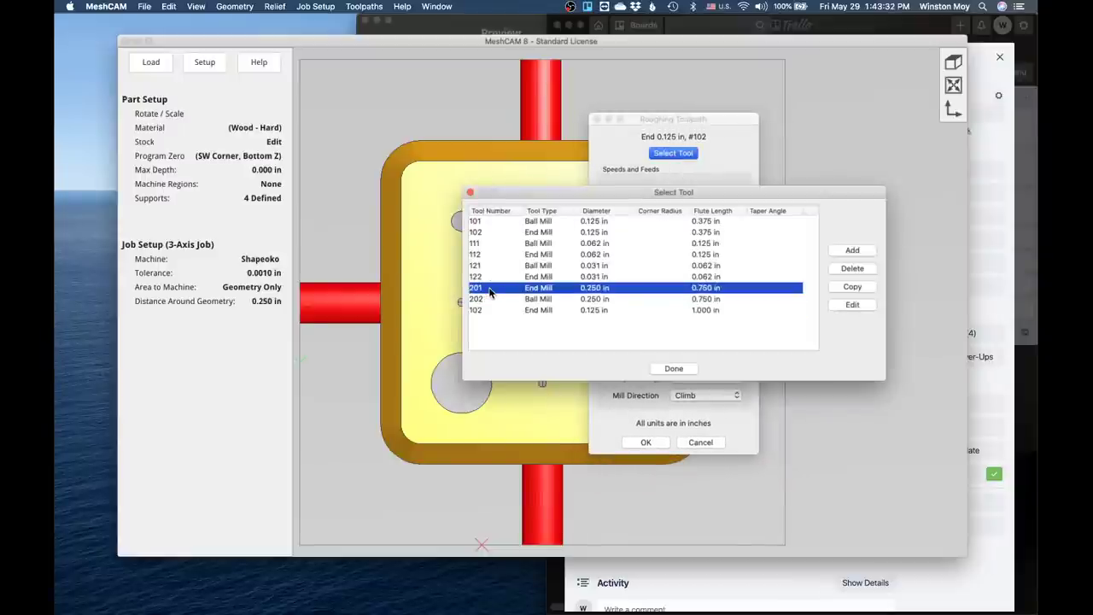
pyautogui.click(674, 369)
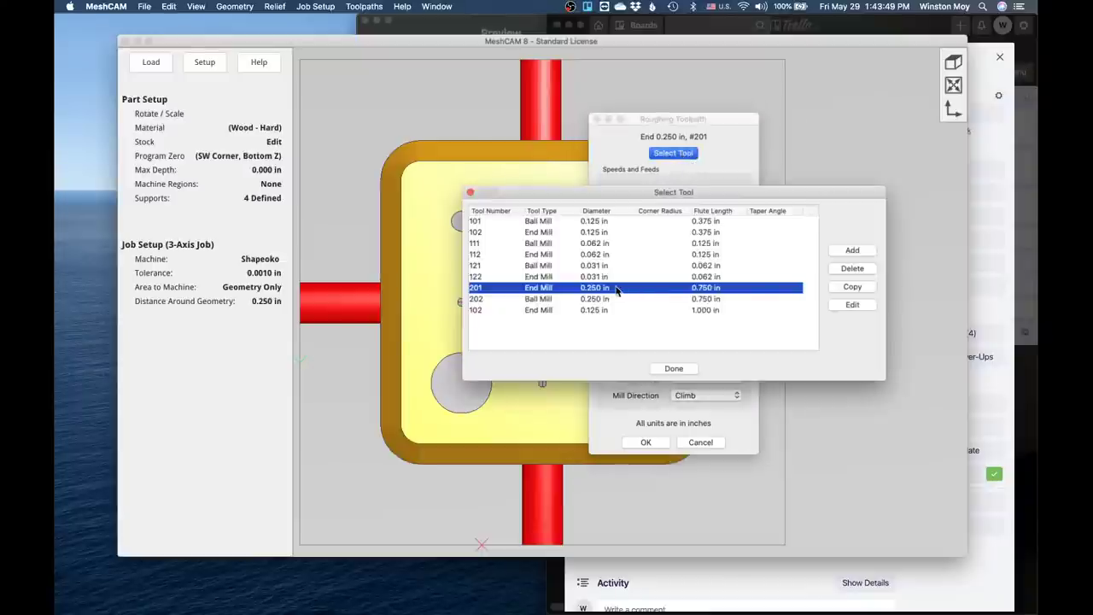
# Step: Examine tool 201's default toolpath settings with automatic speeds and feeds turned off, and discard the edit
pyautogui.click(853, 305)
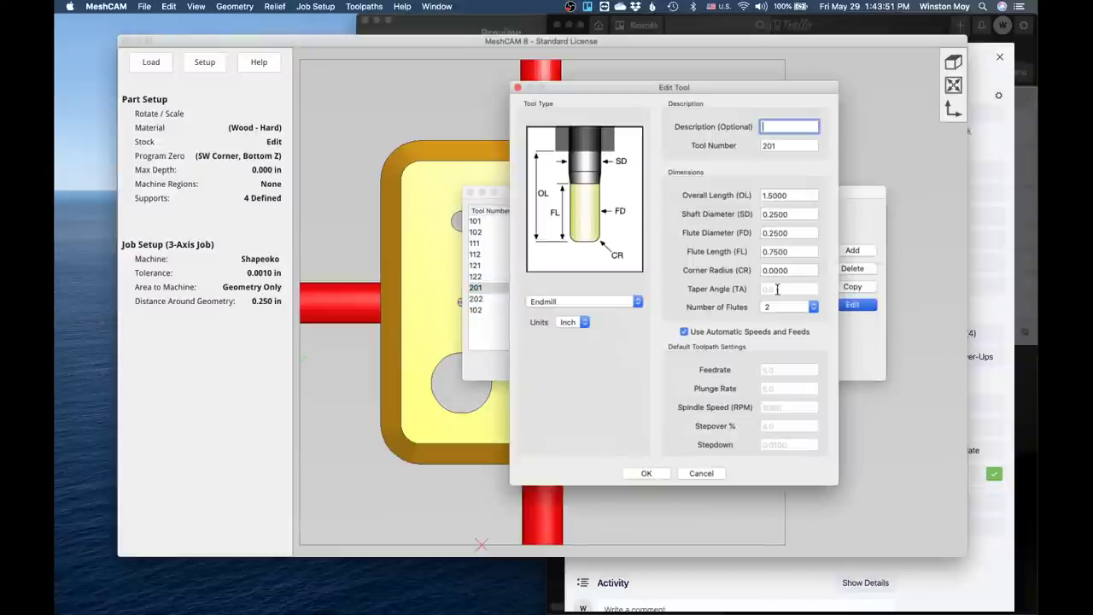
pyautogui.click(684, 332)
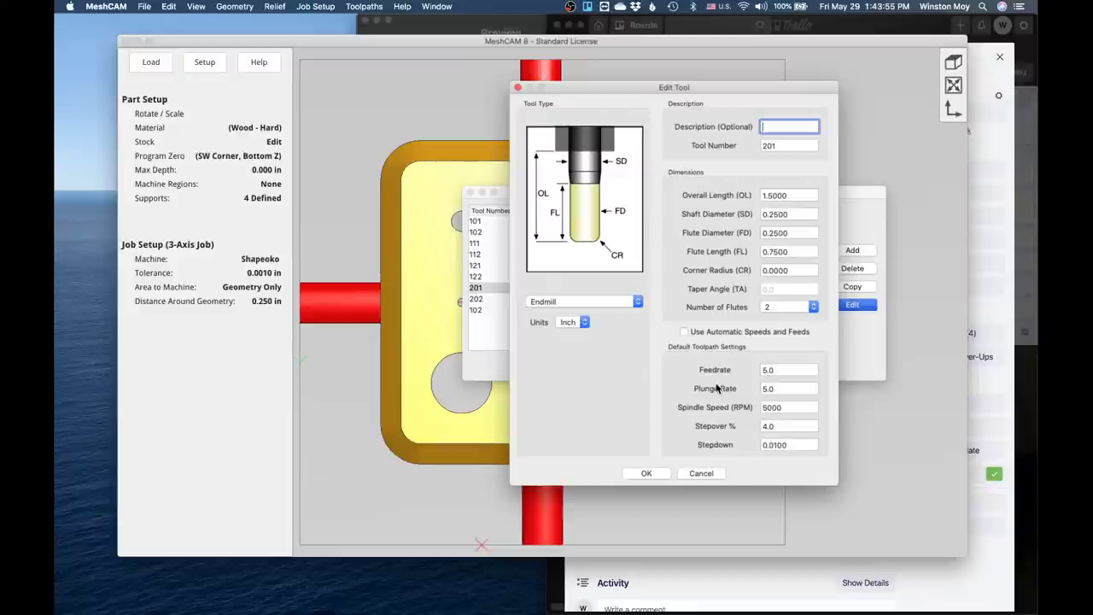
pyautogui.click(701, 472)
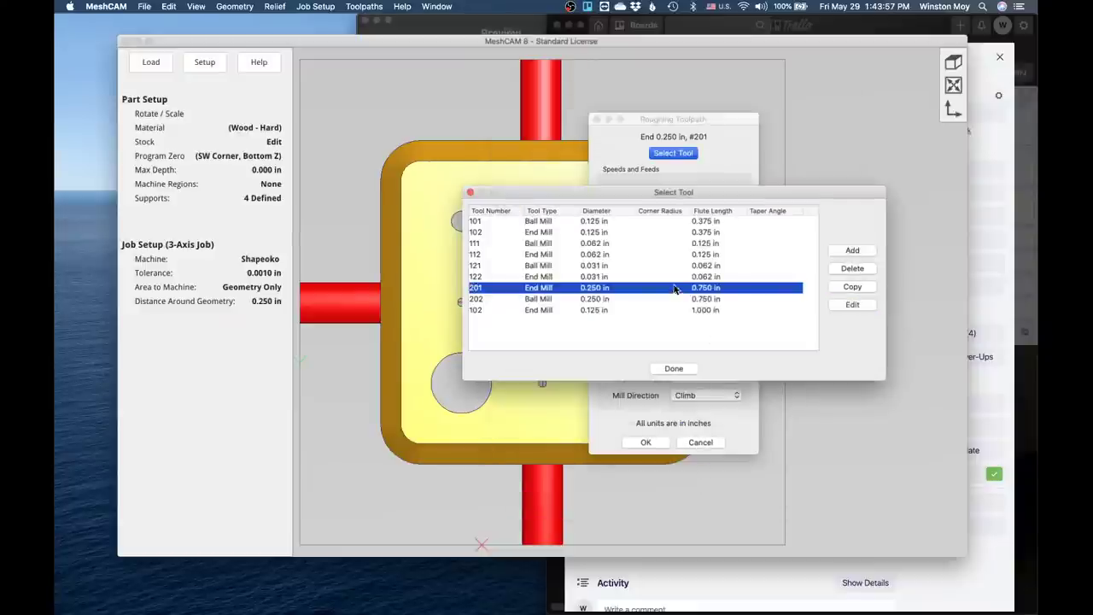
pyautogui.click(674, 369)
# Step: Set the roughing toolpath's feedrate to 45 and its plunge rate to 20
pyautogui.moveTo(690, 192); pyautogui.dragTo(640, 194)
pyautogui.write('45')
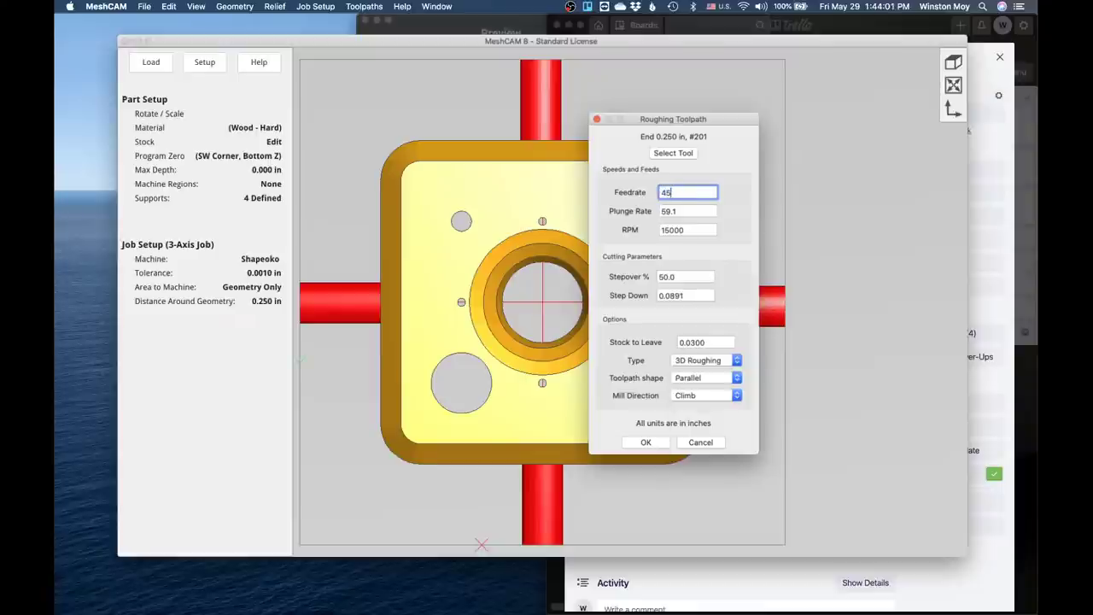
pyautogui.click(686, 277)
pyautogui.moveTo(686, 212); pyautogui.dragTo(585, 214)
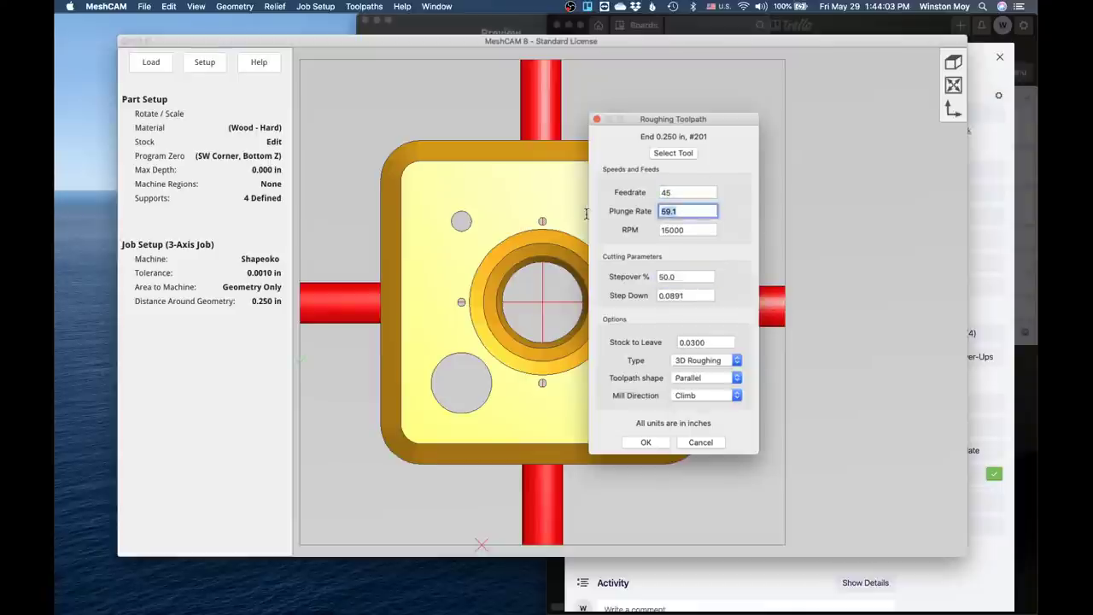
pyautogui.write('20')
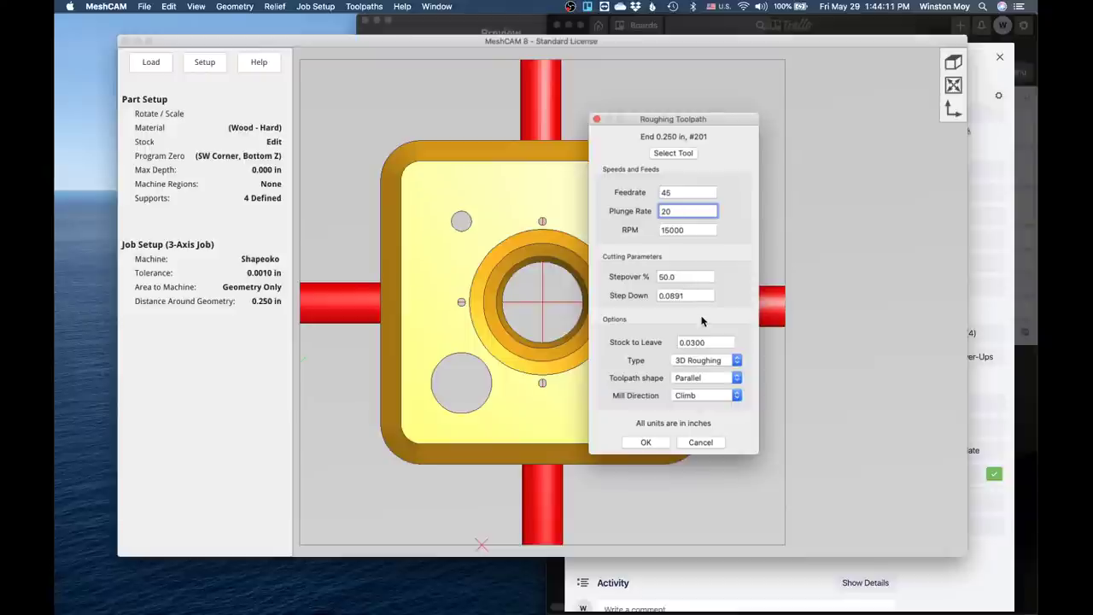
# Step: Keep 0.0300 in stock to leave and the 3D Roughing type, and add the roughing operation to the job
pyautogui.click(712, 343)
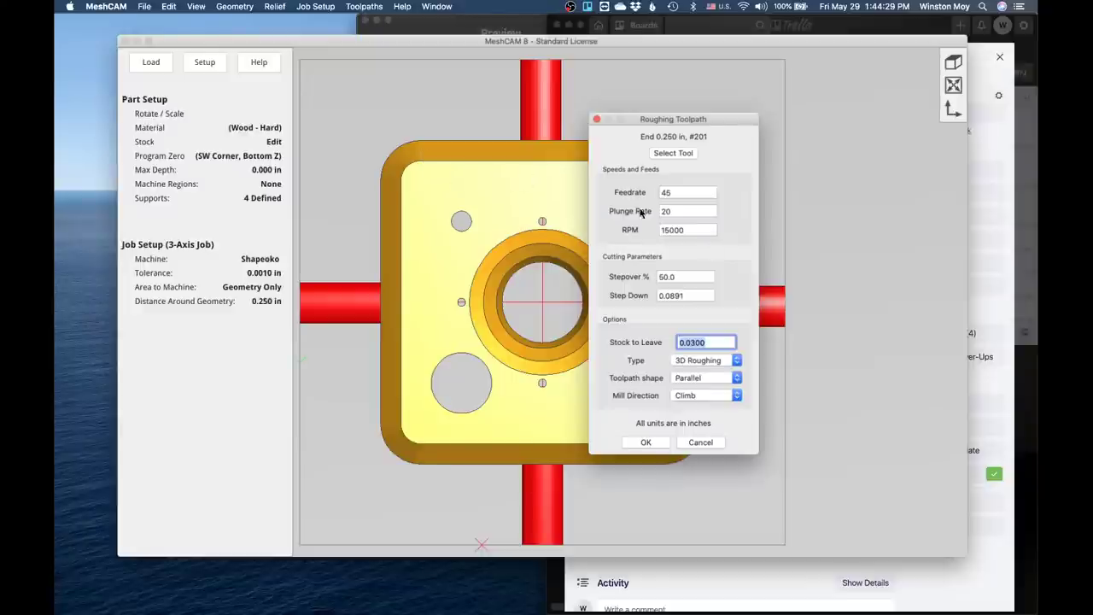
pyautogui.click(712, 360)
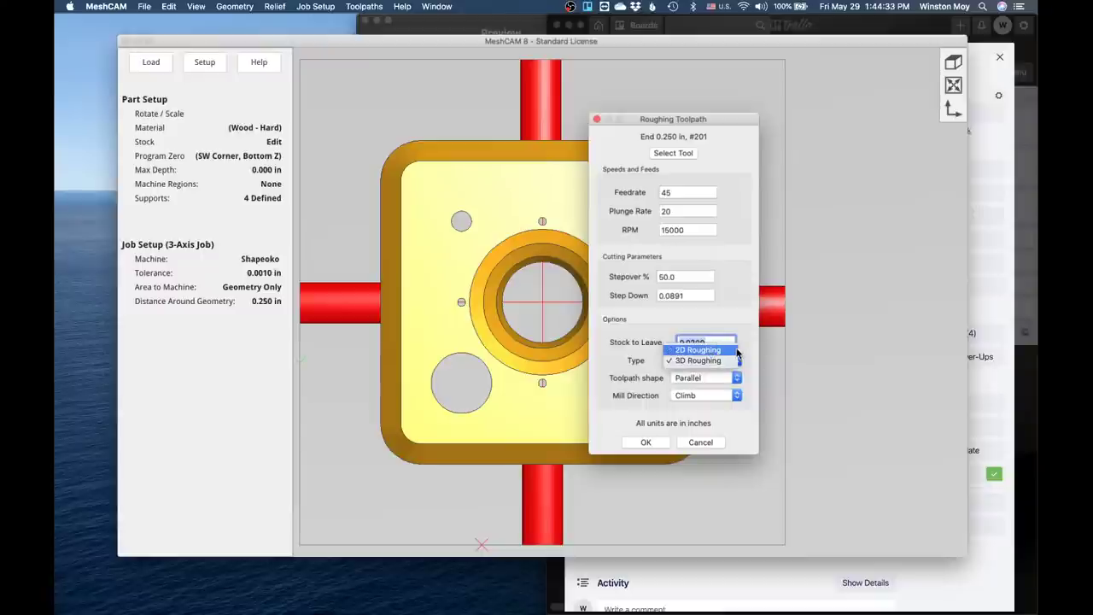
pyautogui.click(714, 361)
pyautogui.click(637, 444)
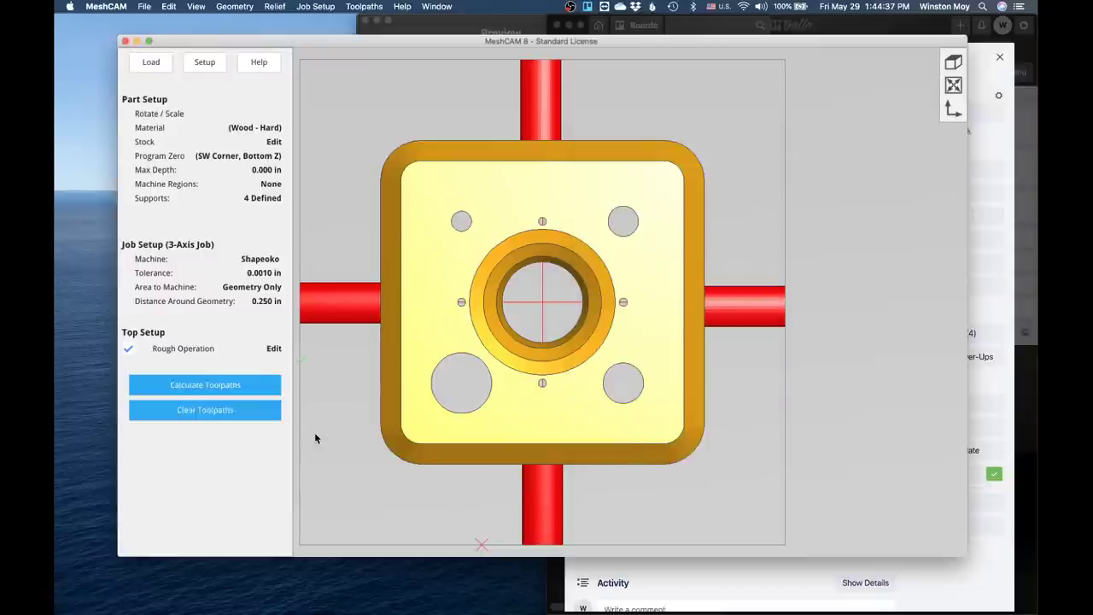
# Step: Calculate the roughing toolpath, bring the live chat window forward, and return to MeshCAM
pyautogui.click(224, 385)
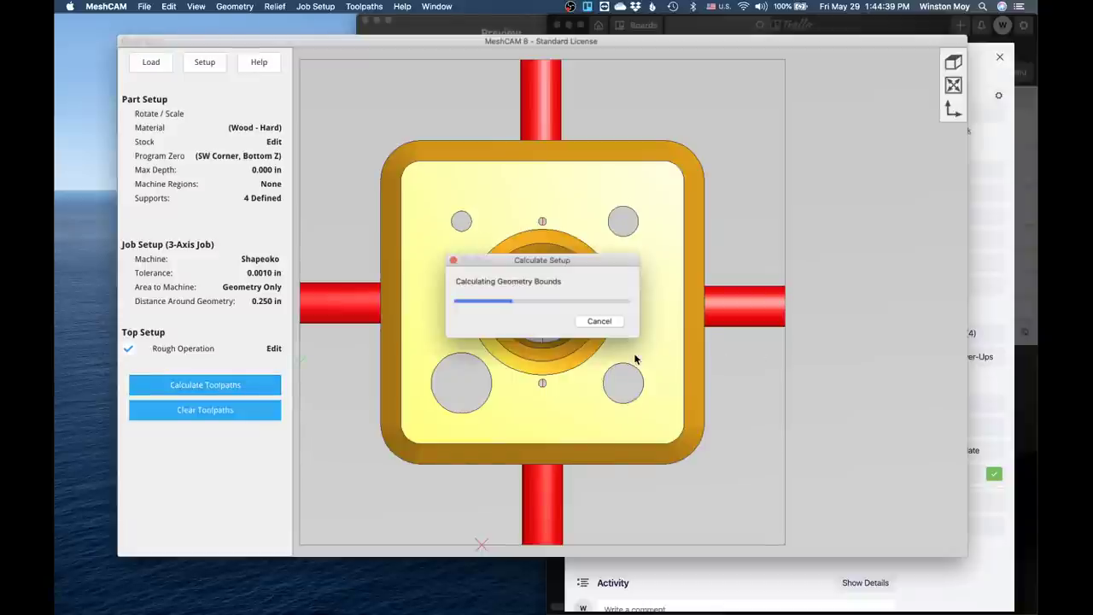
pyautogui.hotkey('ctrl', 'Up')
pyautogui.click(931, 478)
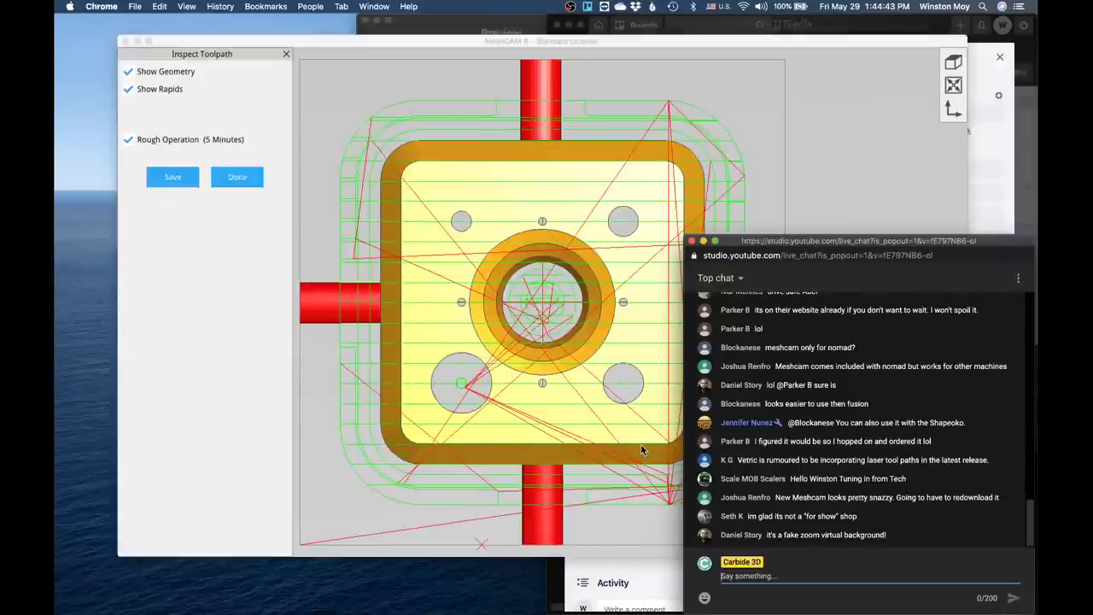
pyautogui.click(637, 475)
# Step: Examine the calculated 3D roughing passes around the central bore, corner holes and front support from several angles
pyautogui.moveTo(739, 403); pyautogui.dragTo(476, 275)
pyautogui.scroll(-3, 496, 308)
pyautogui.scroll(8, 496, 308)
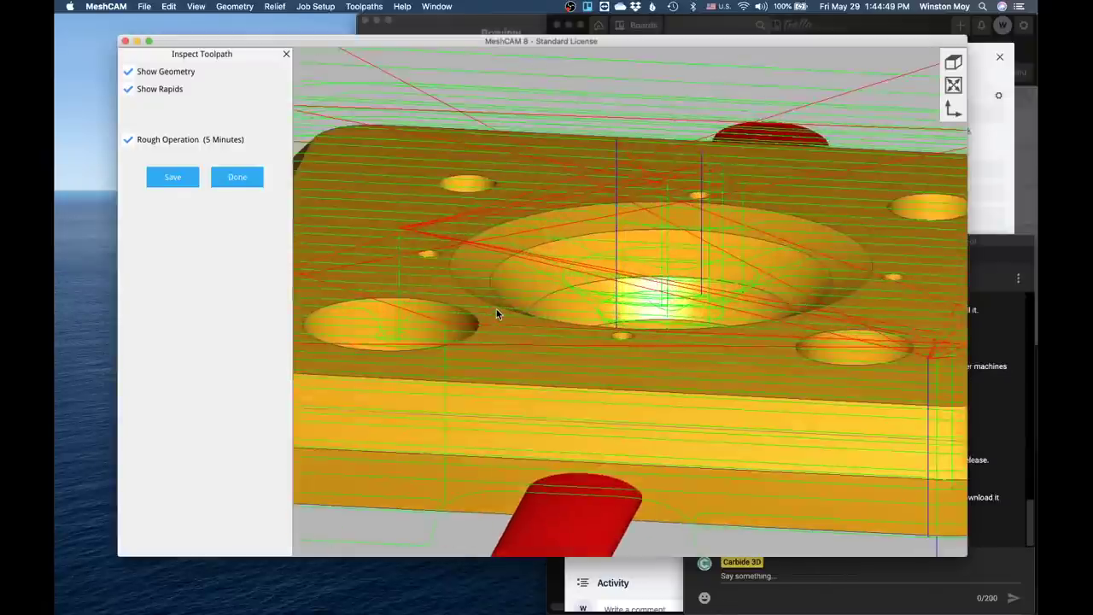
pyautogui.moveTo(536, 228); pyautogui.dragTo(490, 280)
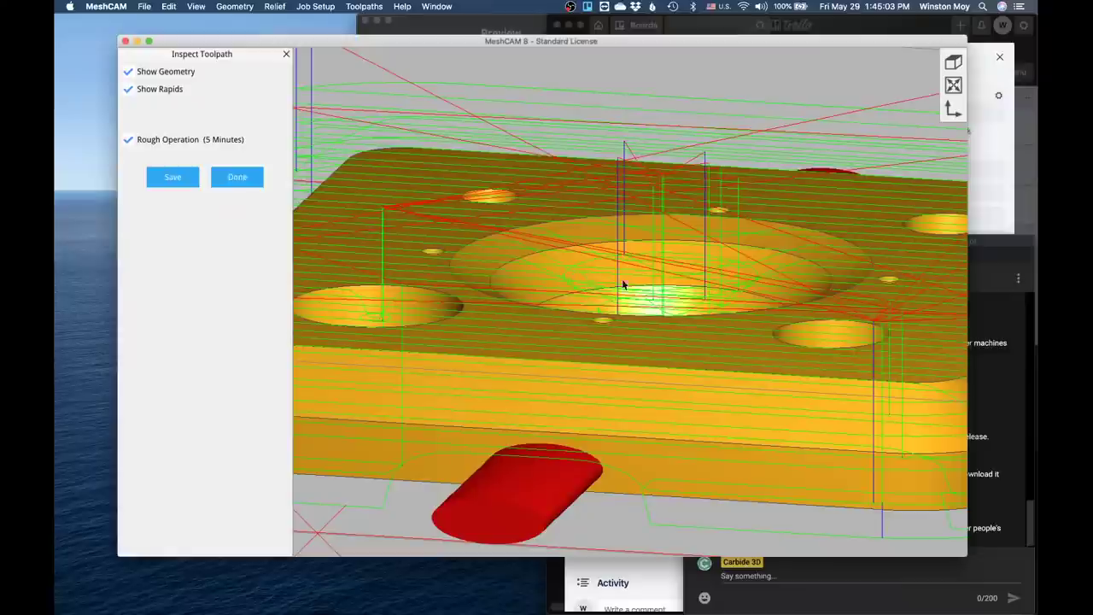
pyautogui.moveTo(578, 254); pyautogui.dragTo(608, 241)
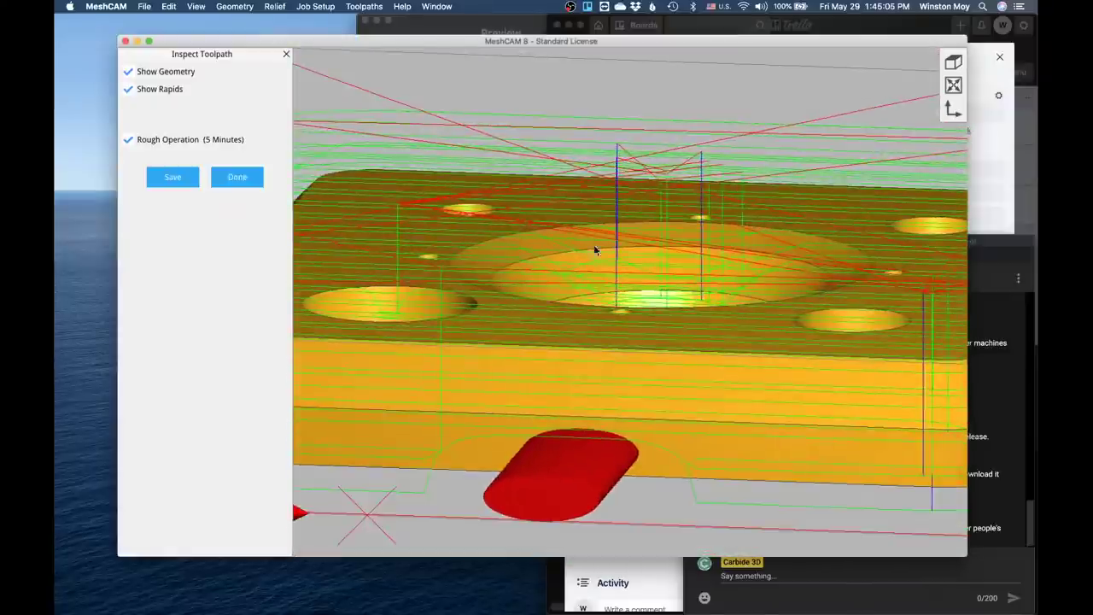
pyautogui.moveTo(603, 279); pyautogui.dragTo(571, 321)
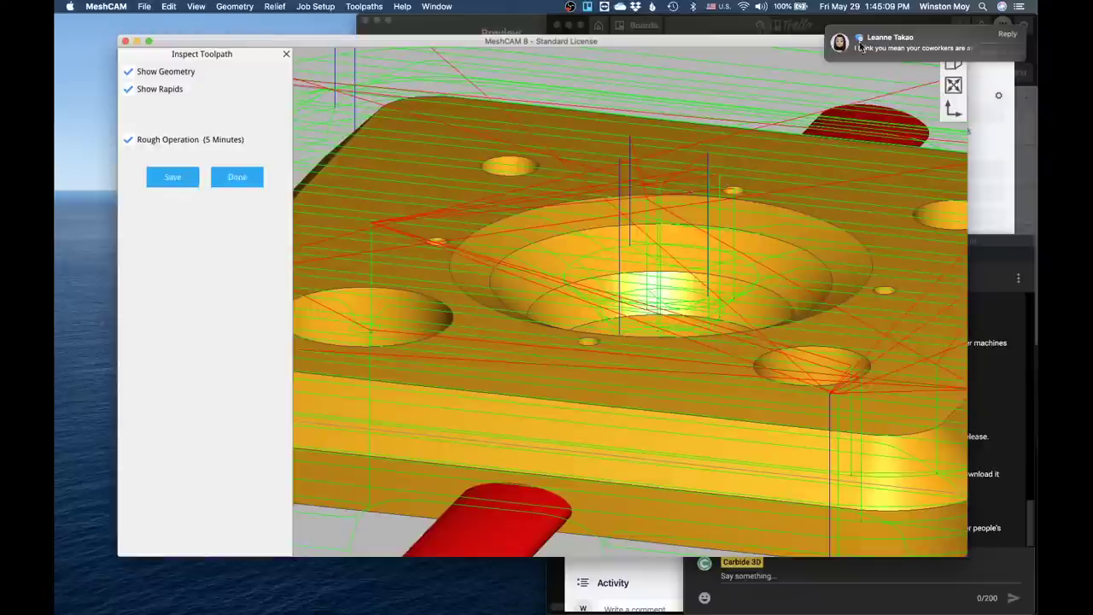
# Step: Turn on Do Not Disturb in the macOS notification center and close it
pyautogui.click(1007, 74)
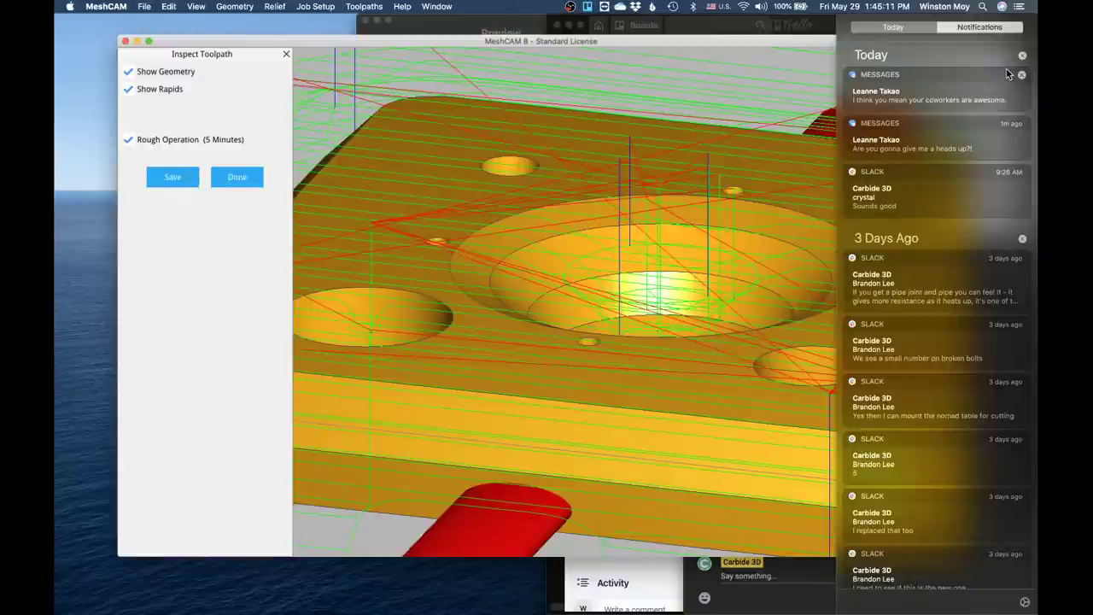
pyautogui.scroll(2, 969, 56)
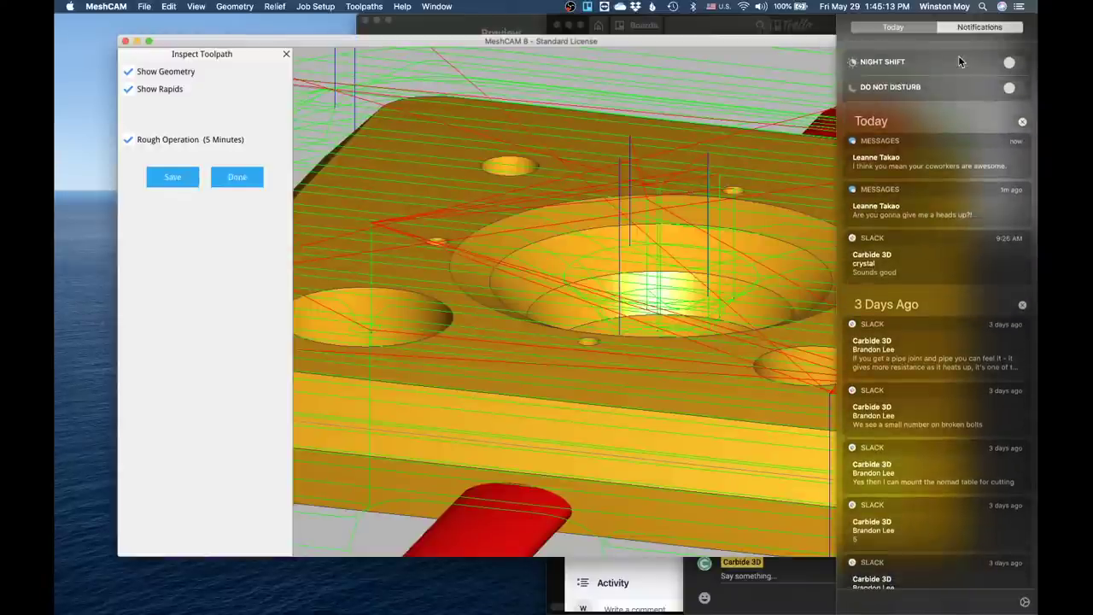
pyautogui.click(1015, 86)
pyautogui.click(678, 177)
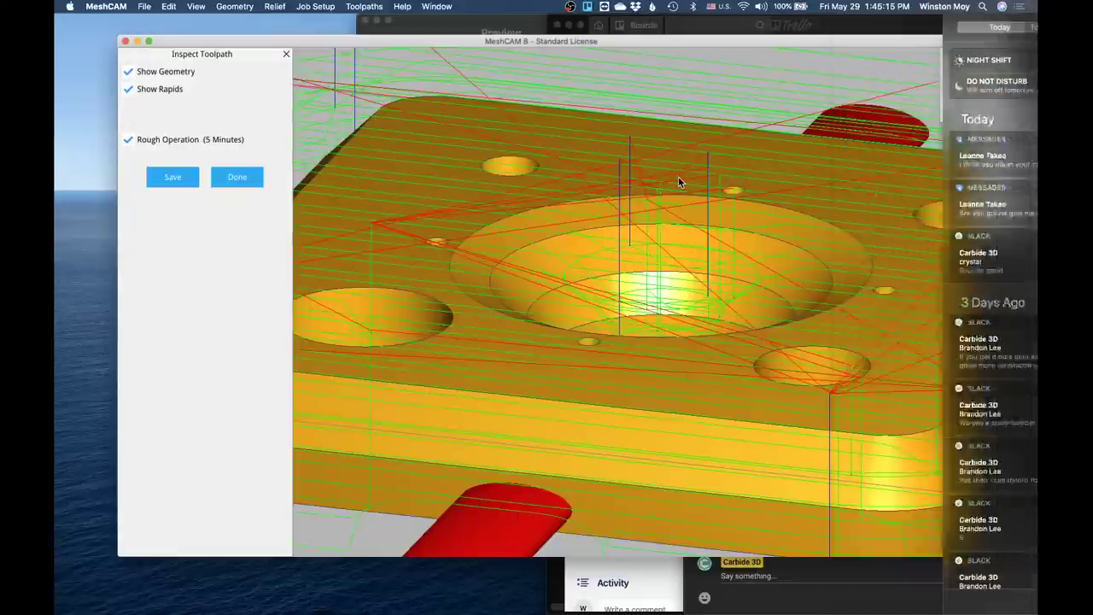
# Step: Leave the toolpath inspection and change the rough operation's type to 2D Roughing
pyautogui.moveTo(744, 282); pyautogui.dragTo(589, 303)
pyautogui.click(239, 187)
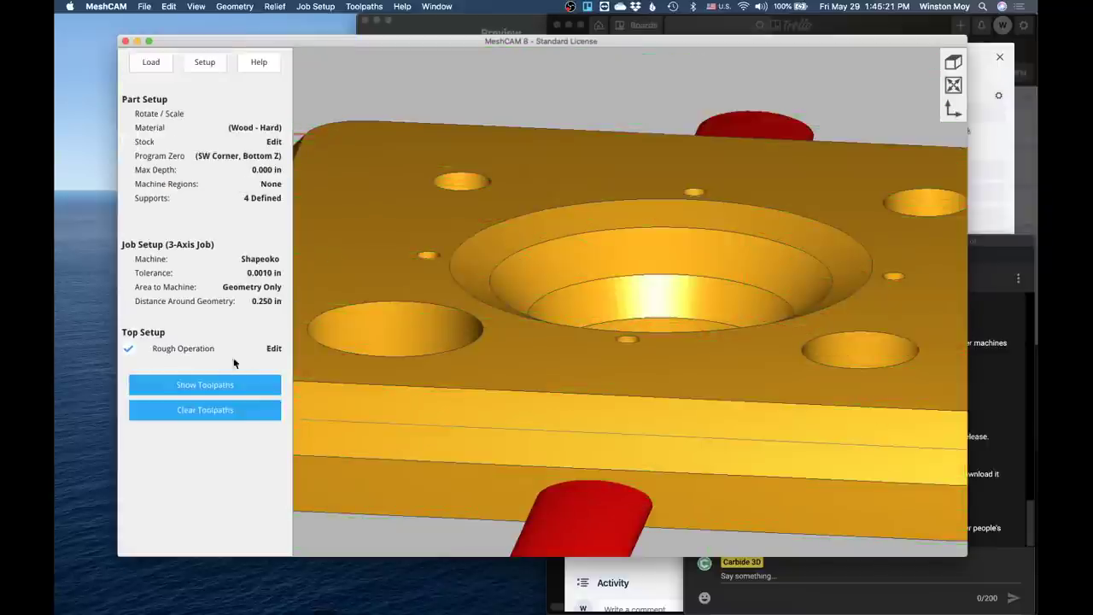
pyautogui.click(274, 348)
pyautogui.click(584, 395)
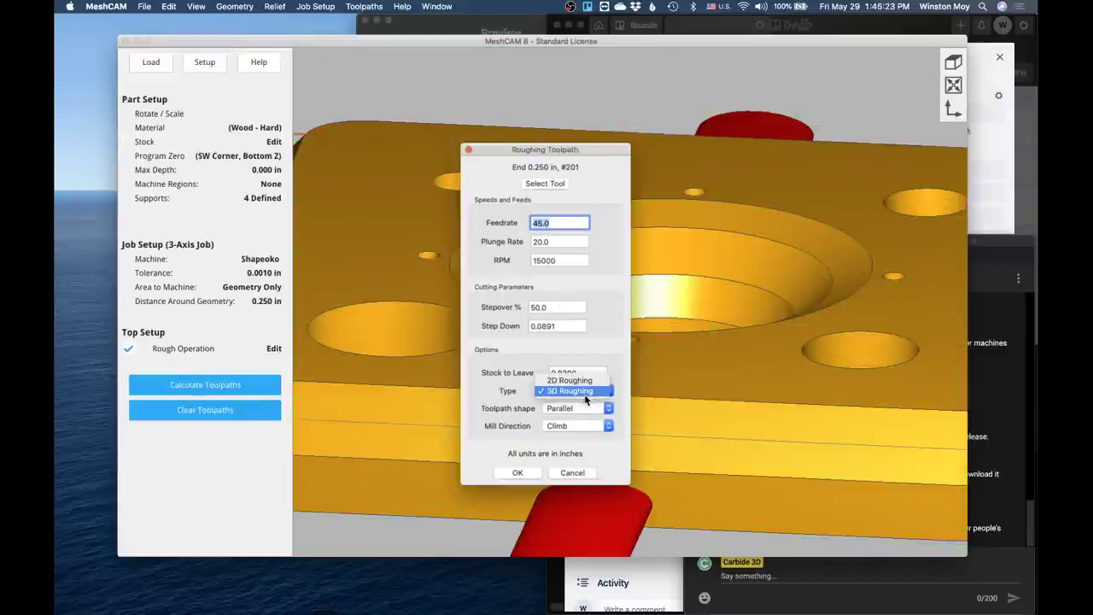
pyautogui.click(574, 381)
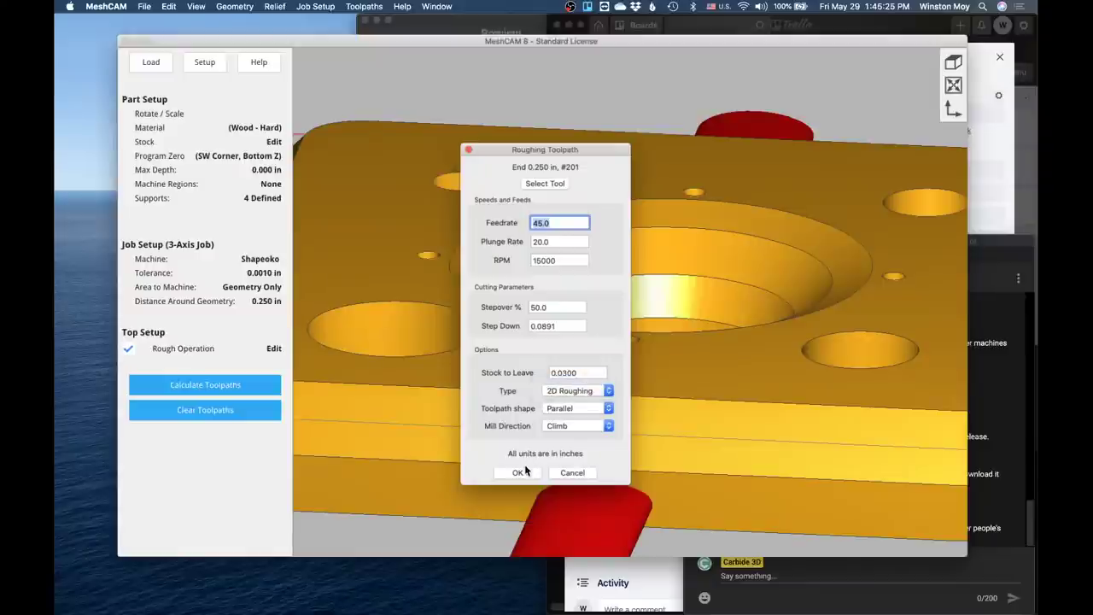
pyautogui.click(517, 473)
# Step: Recalculate the 2D roughing toolpath and examine its cutting levels from the side
pyautogui.click(239, 386)
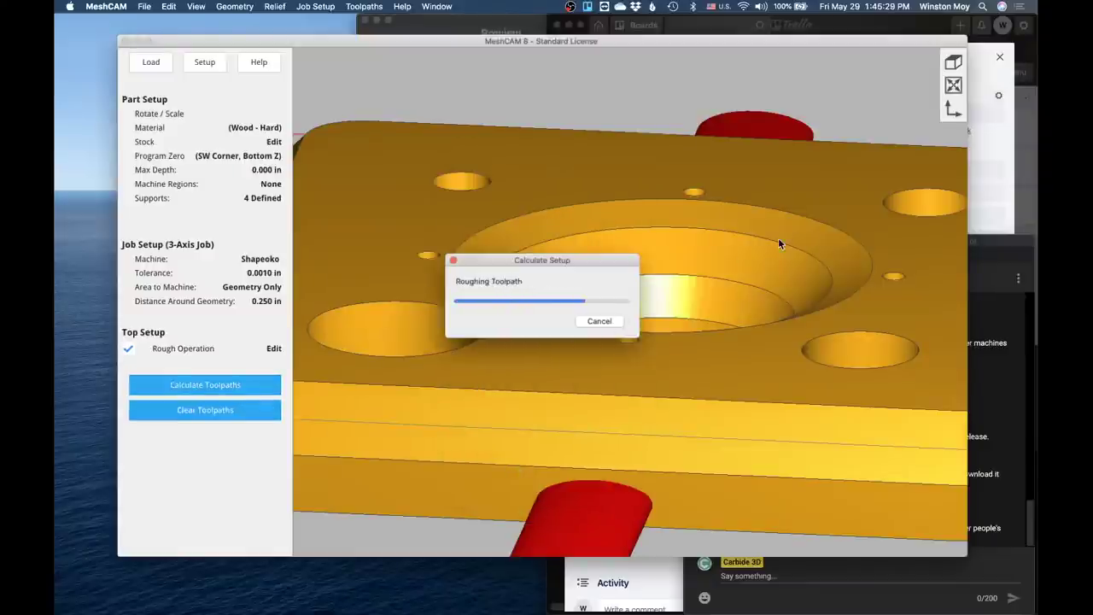
pyautogui.moveTo(664, 260); pyautogui.dragTo(567, 322)
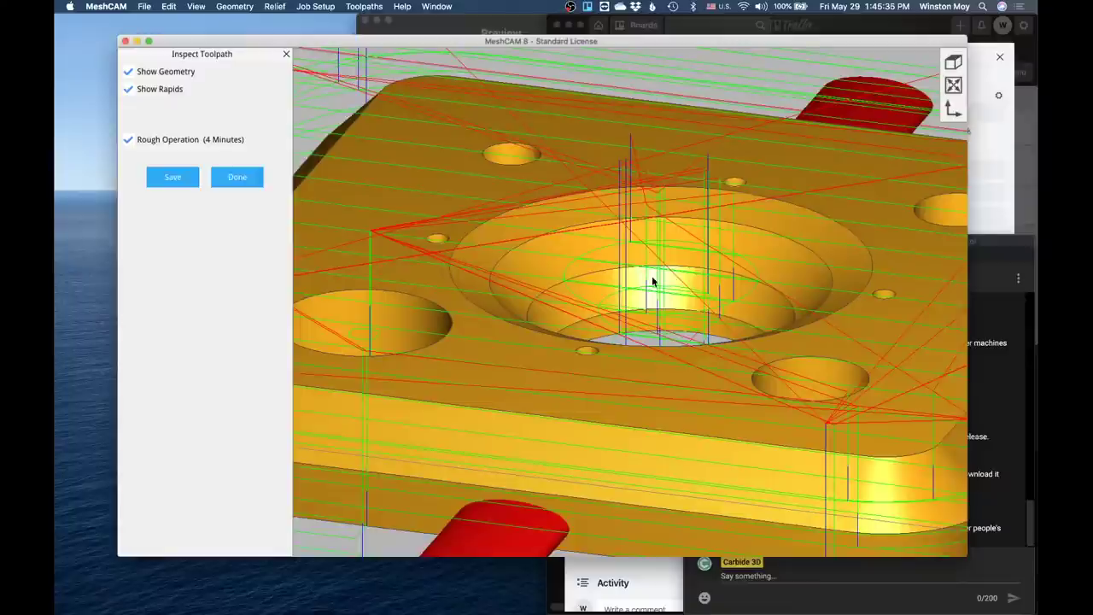
pyautogui.moveTo(705, 295); pyautogui.dragTo(710, 188)
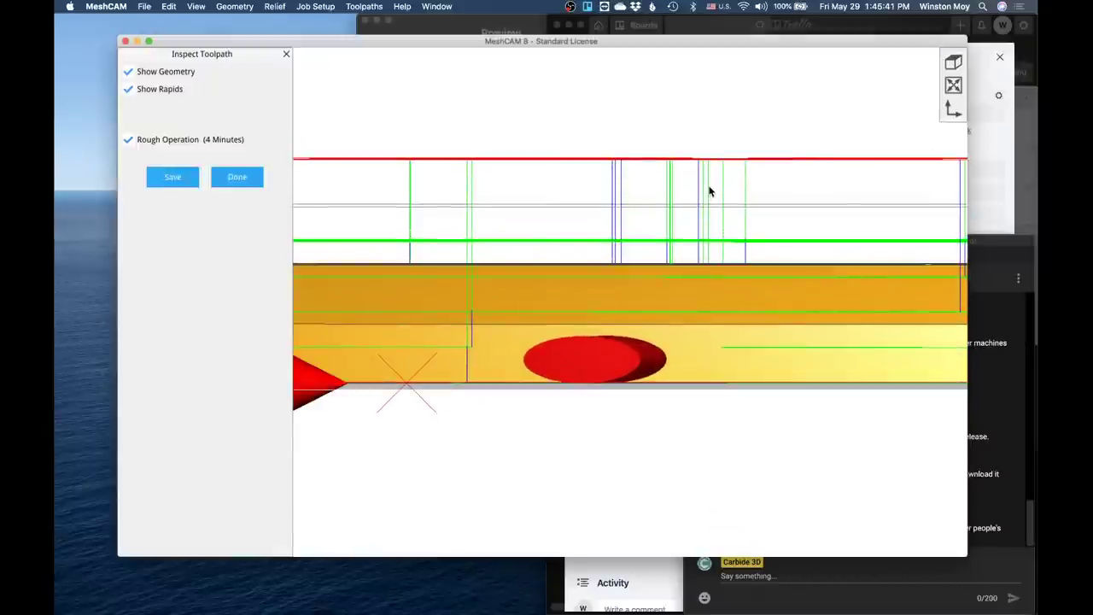
pyautogui.moveTo(708, 191); pyautogui.dragTo(614, 291)
# Step: Leave the toolpath inspection and set the rough operation's toolpath shape to Contour Offset
pyautogui.click(244, 177)
pyautogui.click(274, 347)
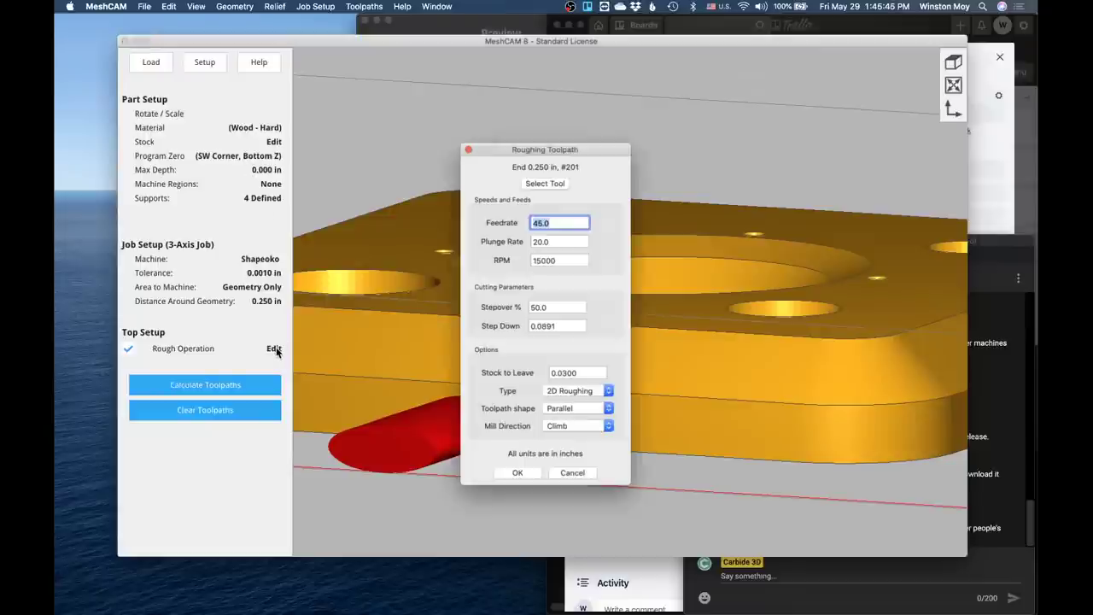
pyautogui.click(569, 407)
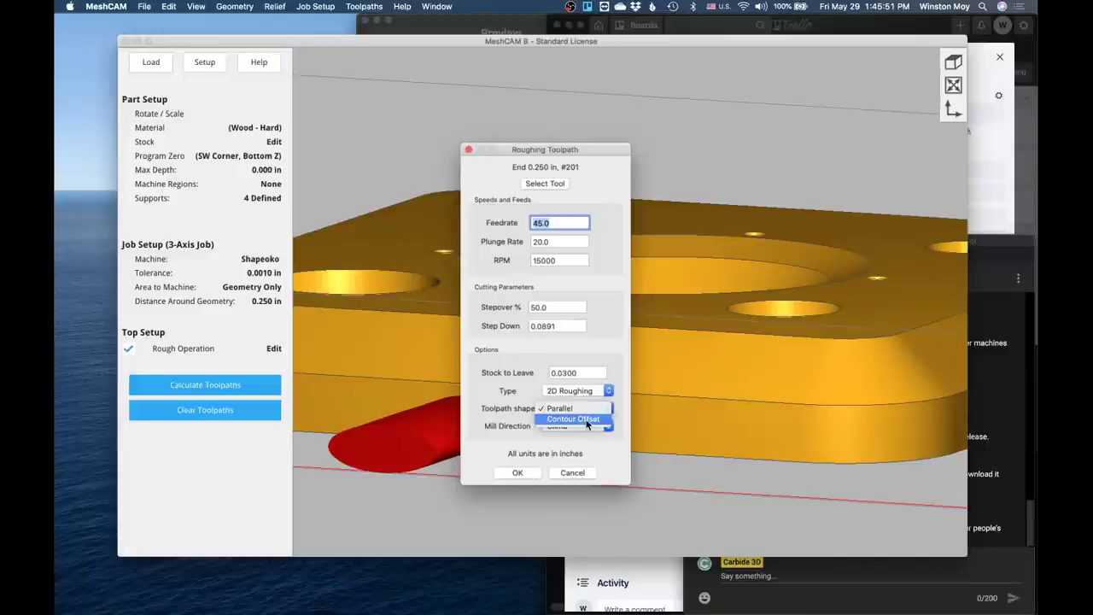
pyautogui.click(586, 420)
pyautogui.click(517, 473)
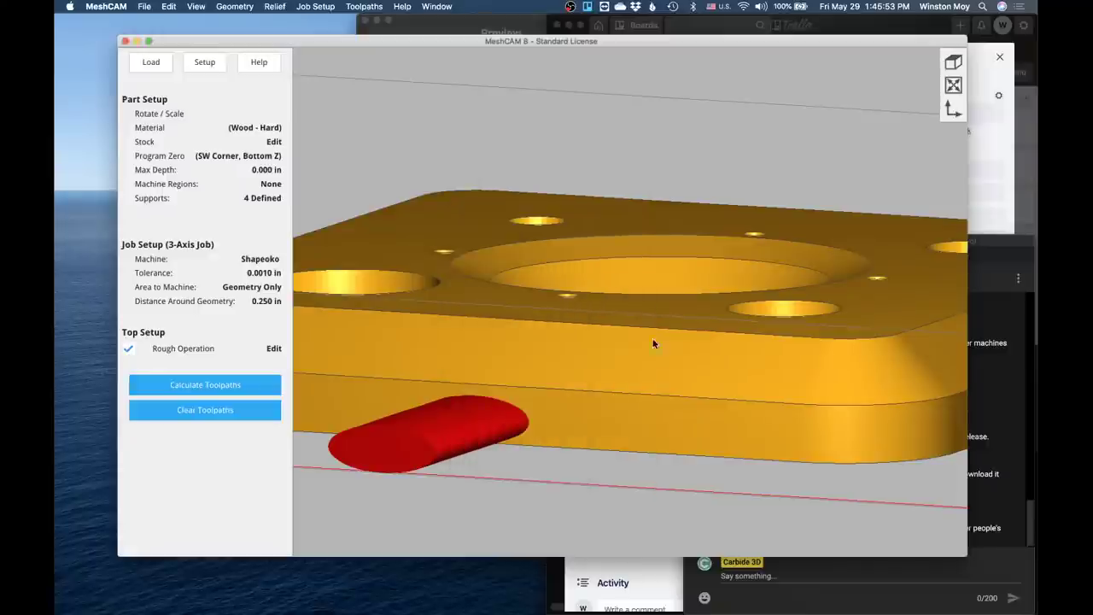
# Step: Recalculate the contour offset roughing toolpath, examine it from above, and close the inspection
pyautogui.moveTo(623, 388); pyautogui.dragTo(610, 286)
pyautogui.scroll(3, 598, 316)
pyautogui.click(231, 386)
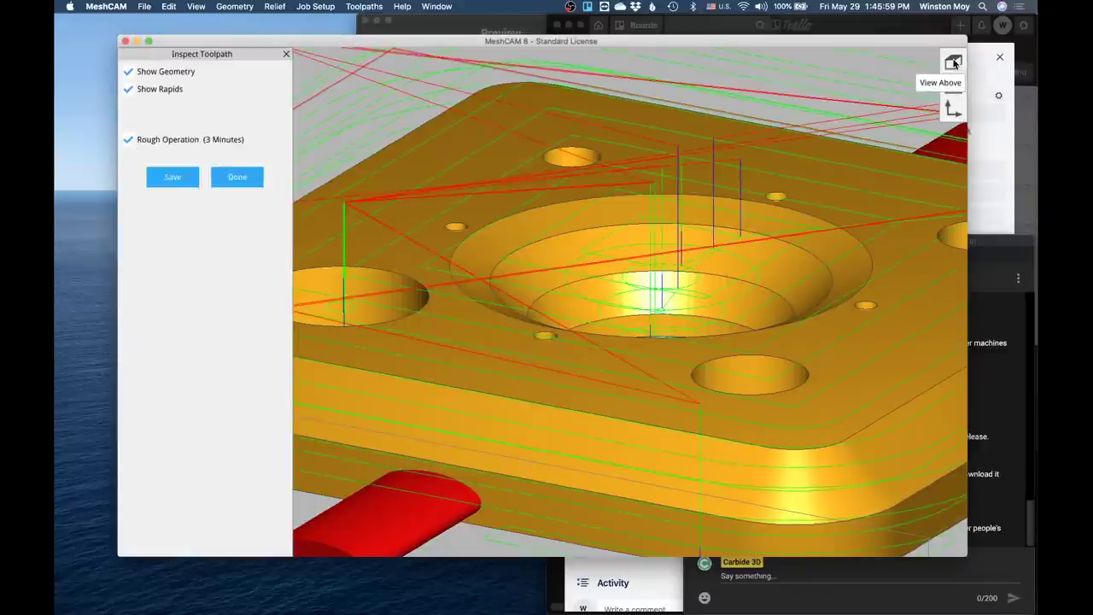
pyautogui.click(954, 63)
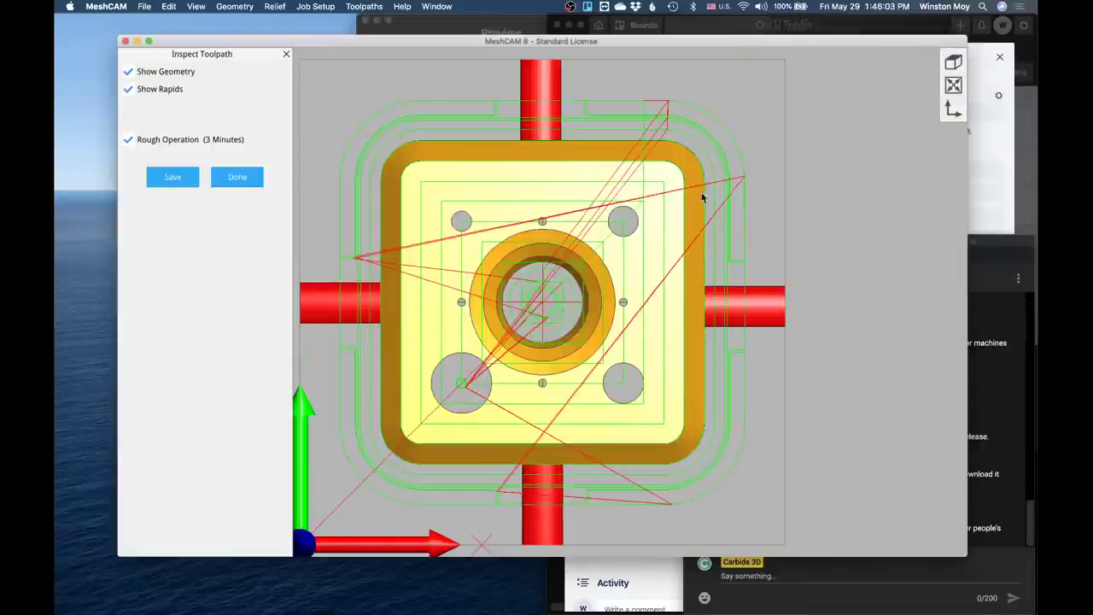
pyautogui.click(236, 180)
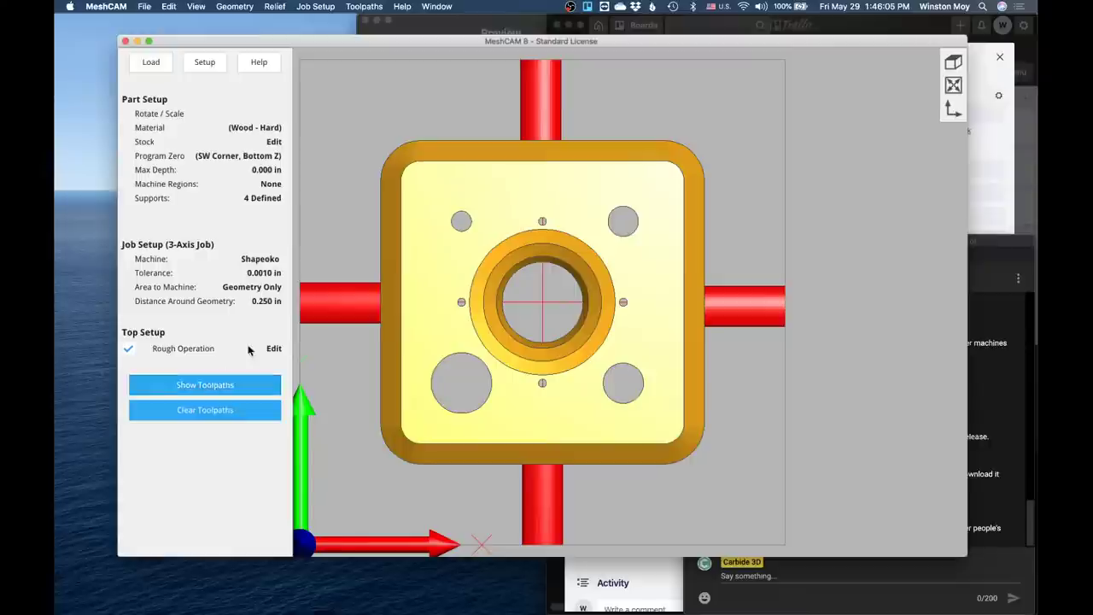
# Step: Review the rough operation's type, toolpath shape and mill direction choices, keeping 2D Roughing and Contour Offset
pyautogui.click(273, 348)
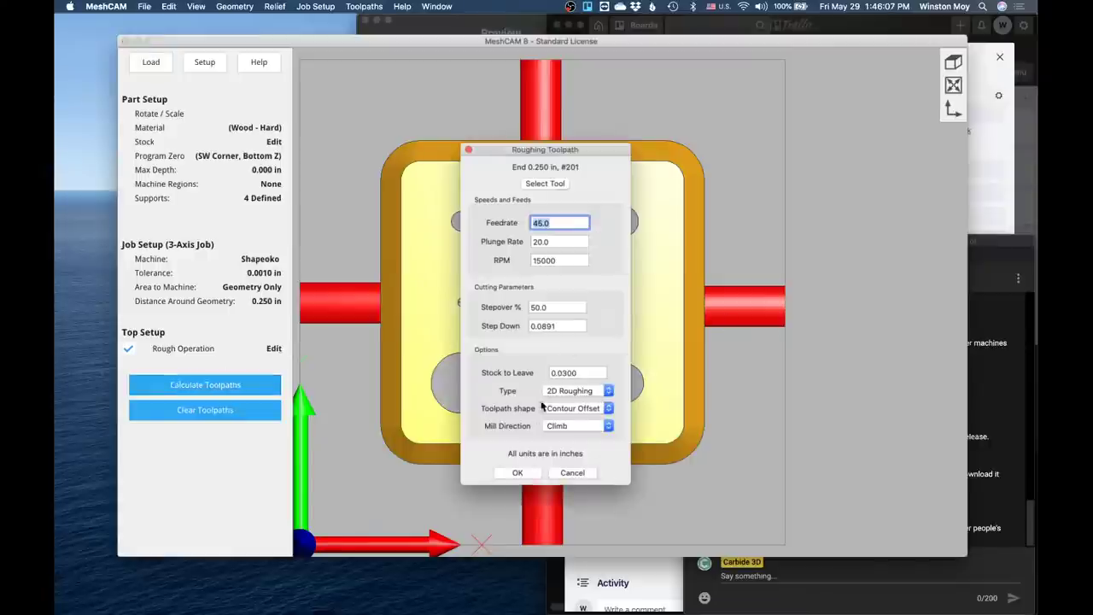
pyautogui.click(585, 393)
pyautogui.click(612, 420)
pyautogui.click(589, 409)
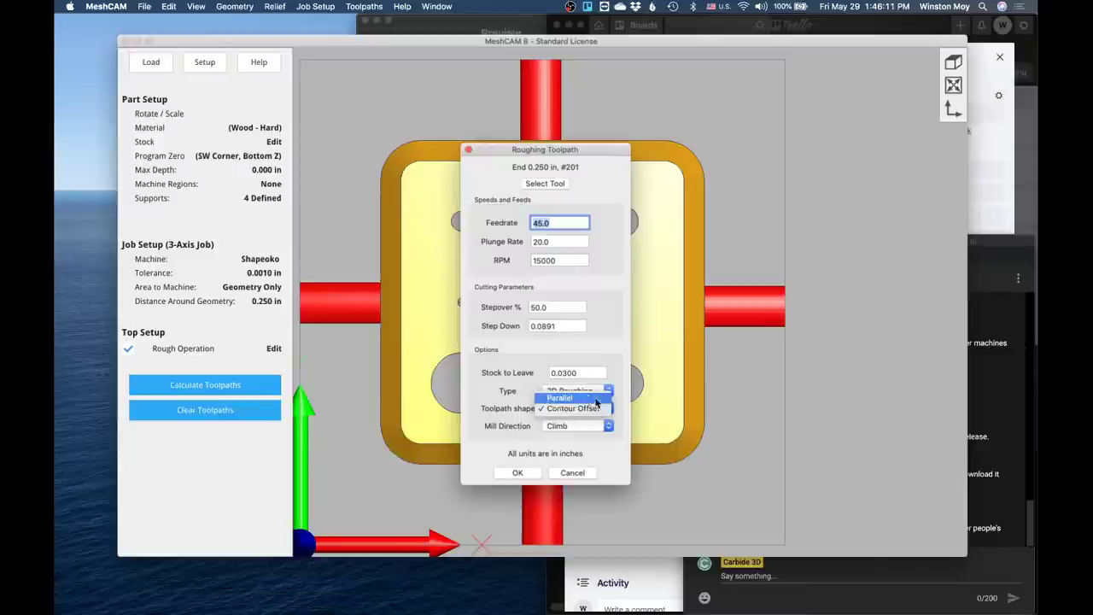
pyautogui.click(573, 408)
pyautogui.click(587, 425)
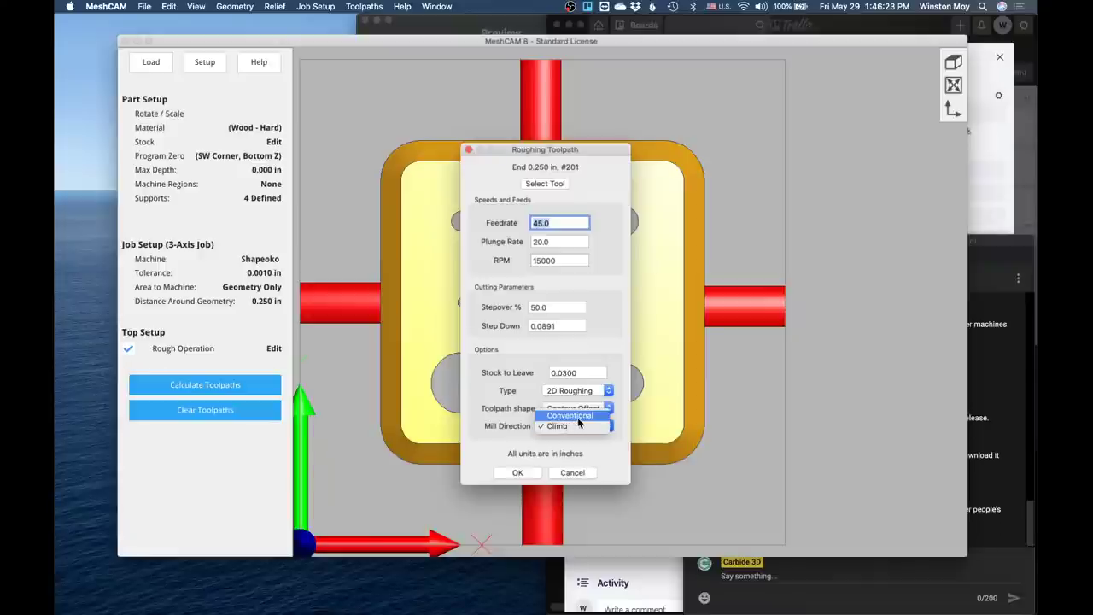
pyautogui.click(512, 475)
pyautogui.click(519, 474)
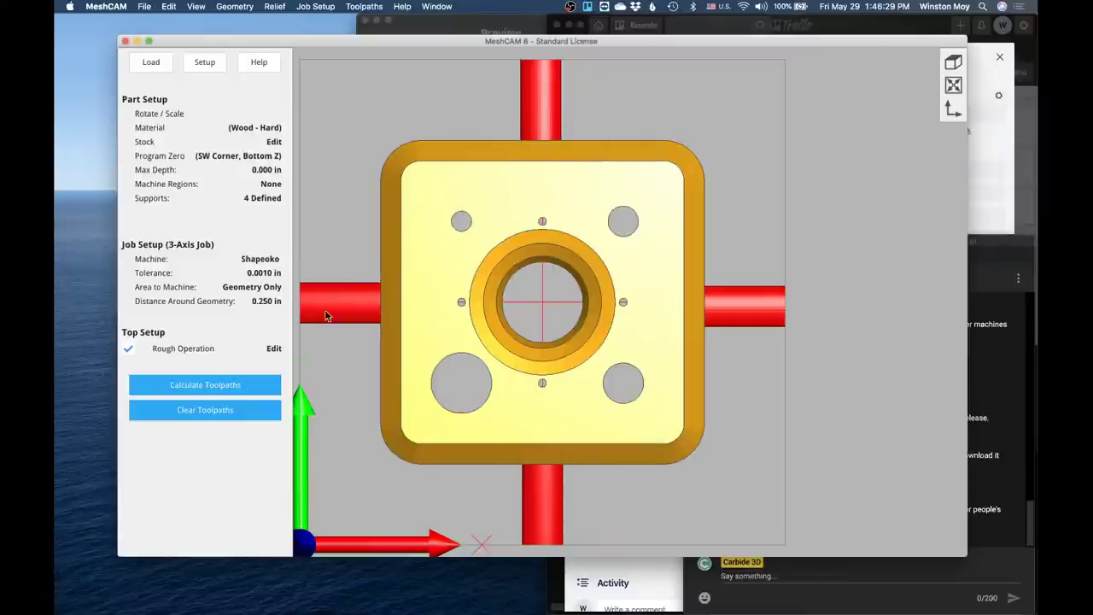
# Step: Start a Parallel Finishing toolpath and review its feedrate, stepover and mill direction settings, keeping X Parallel
pyautogui.moveTo(470, 326); pyautogui.dragTo(402, 110)
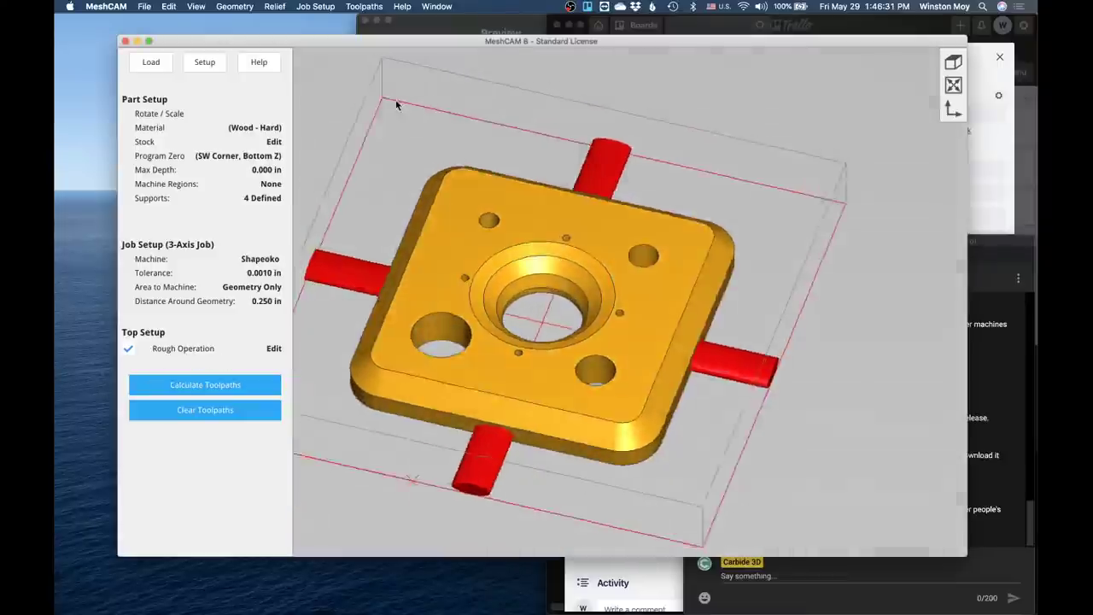
pyautogui.click(374, 7)
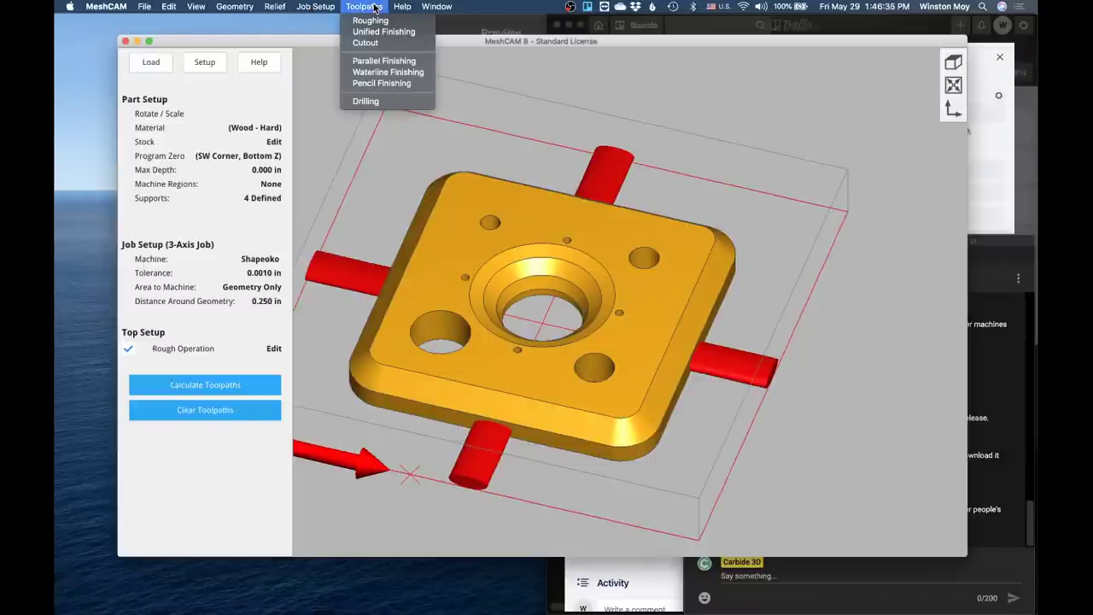
pyautogui.click(422, 64)
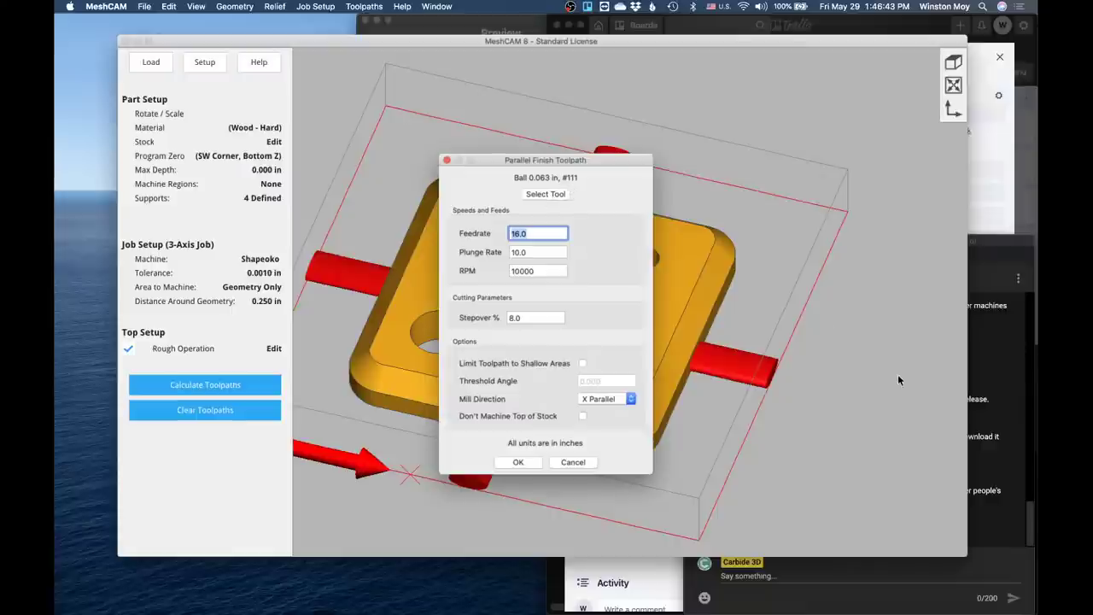
pyautogui.click(540, 236)
pyautogui.doubleClick(526, 316)
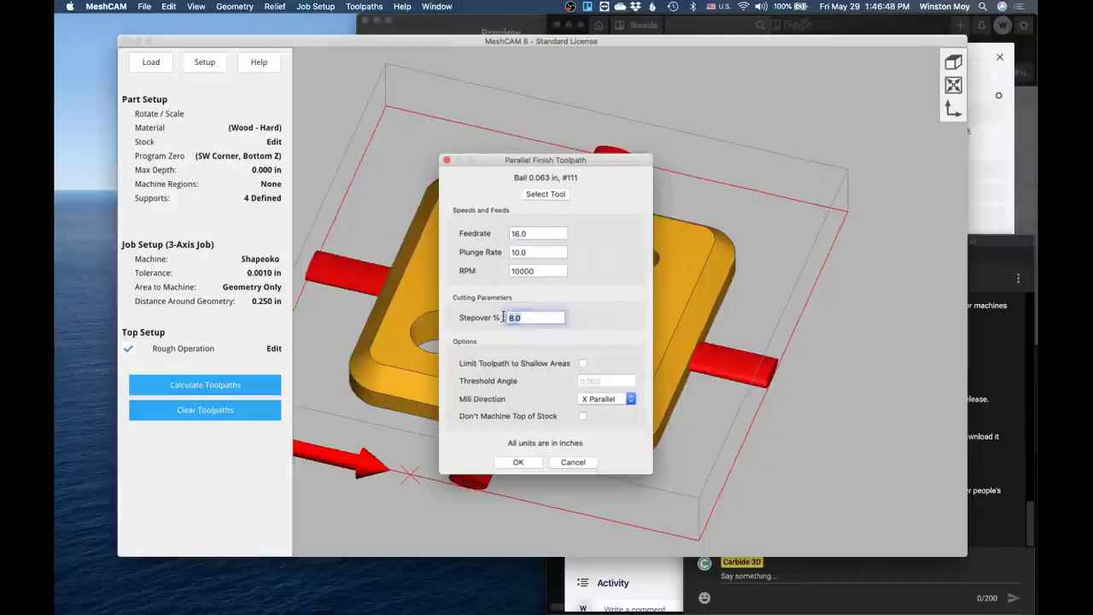
pyautogui.click(605, 399)
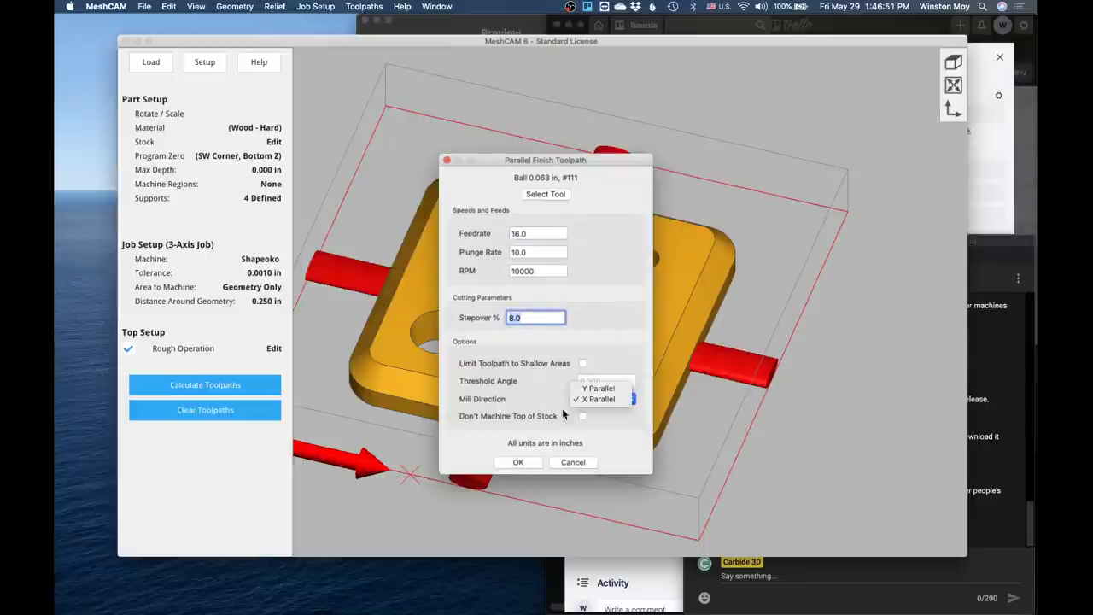
pyautogui.click(479, 400)
# Step: Limit the parallel finish to shallow areas with a threshold angle of 60, and add it to the job
pyautogui.click(582, 363)
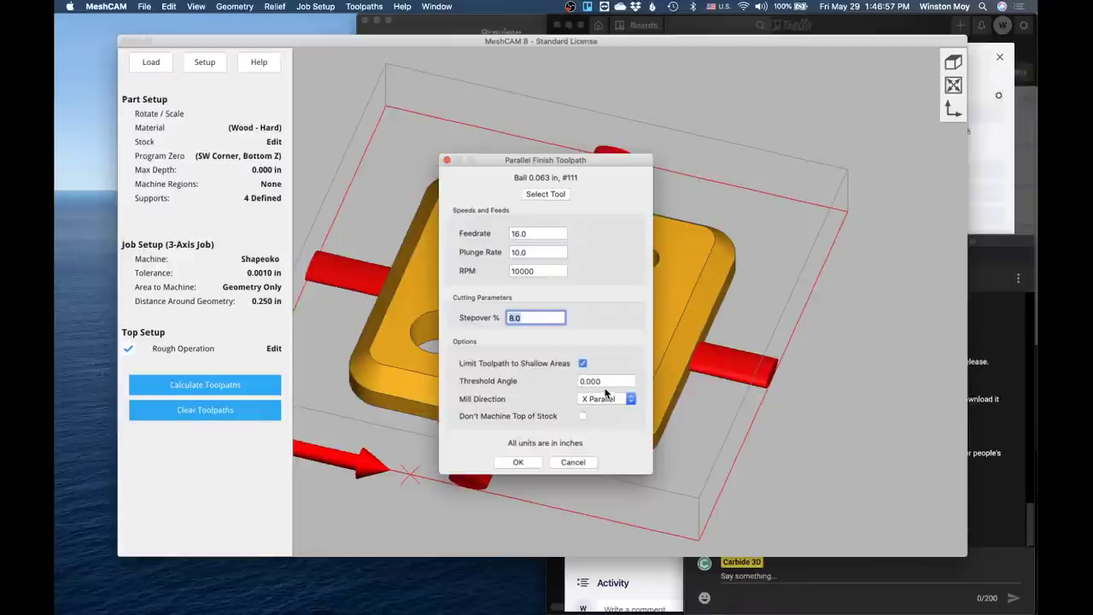
pyautogui.doubleClick(604, 381)
pyautogui.write('60')
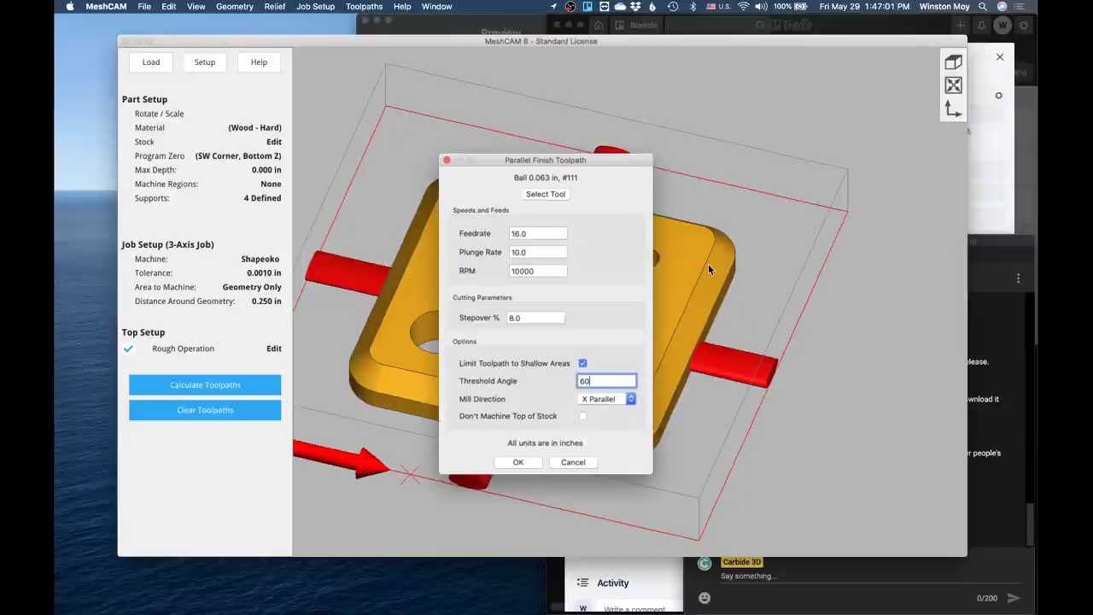
pyautogui.click(510, 464)
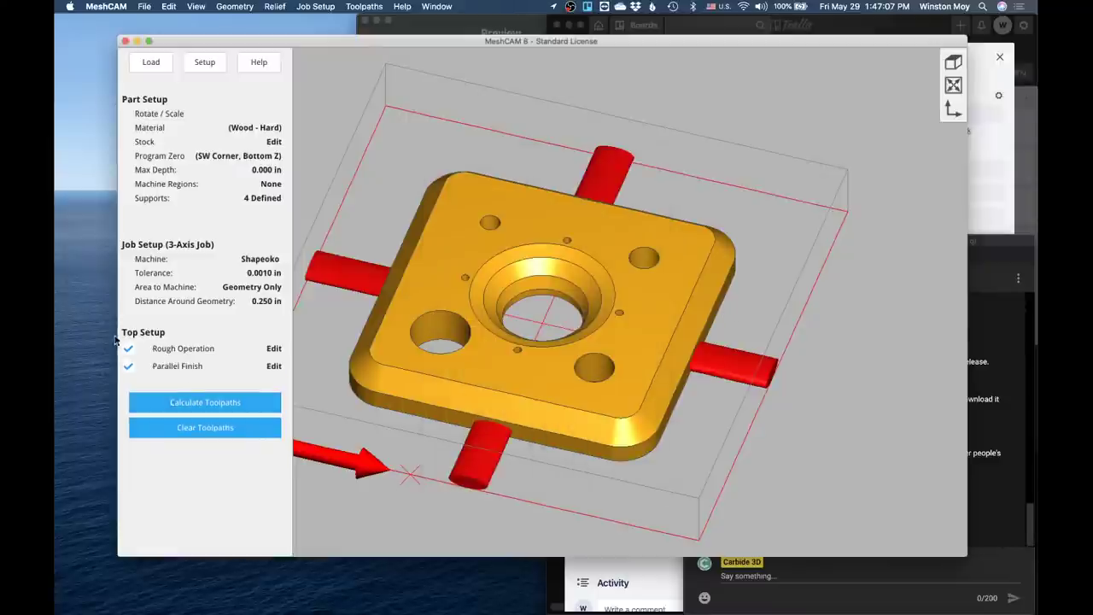
# Step: Exclude the rough operation from the calculation, calculate the parallel finish toolpath, and examine its coverage of the part
pyautogui.click(127, 348)
pyautogui.click(275, 402)
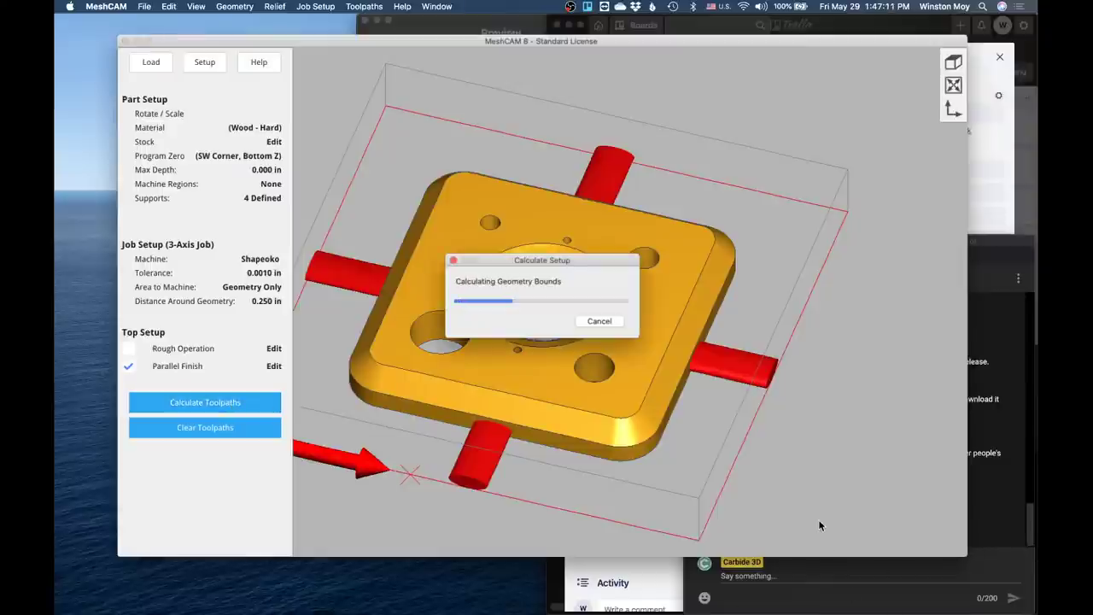
pyautogui.moveTo(676, 398); pyautogui.dragTo(313, 369)
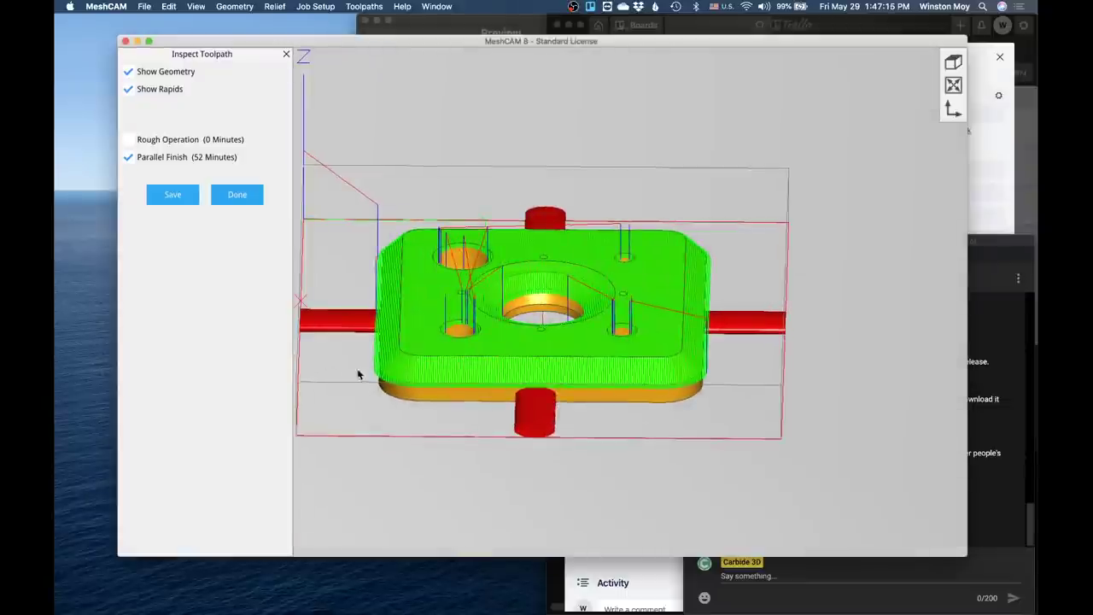
# Step: Examine the parallel finish toolpath's coverage of the chamfers, holes and sides from several angles, and close the toolpath inspection
pyautogui.scroll(-2, 376, 359)
pyautogui.scroll(10, 415, 350)
pyautogui.moveTo(415, 350); pyautogui.dragTo(755, 297)
pyautogui.scroll(-6, 754, 295)
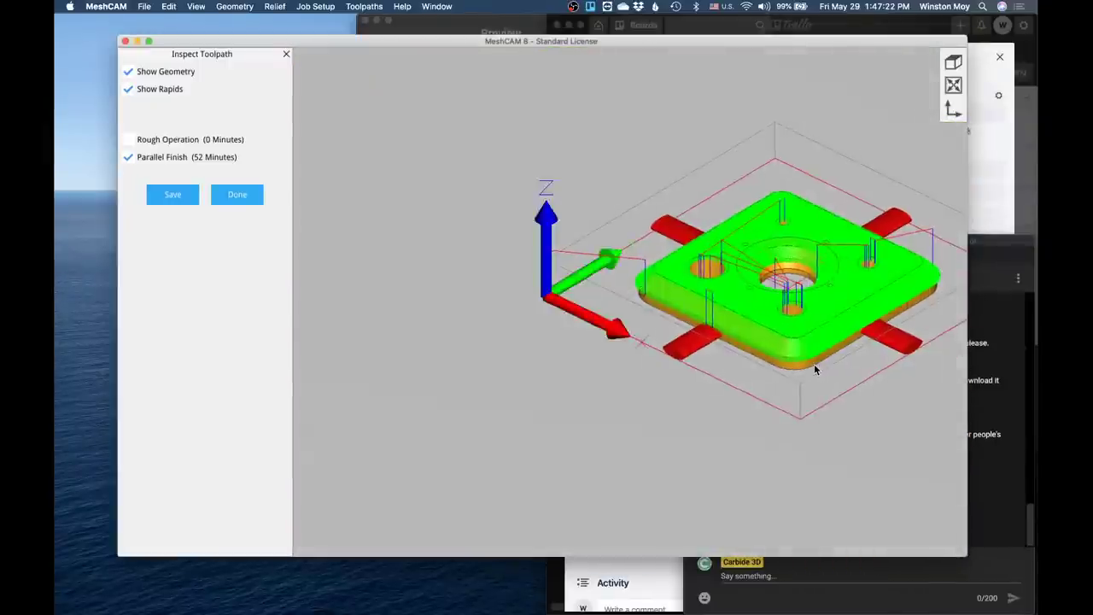
pyautogui.moveTo(813, 363); pyautogui.dragTo(614, 446, button='right')
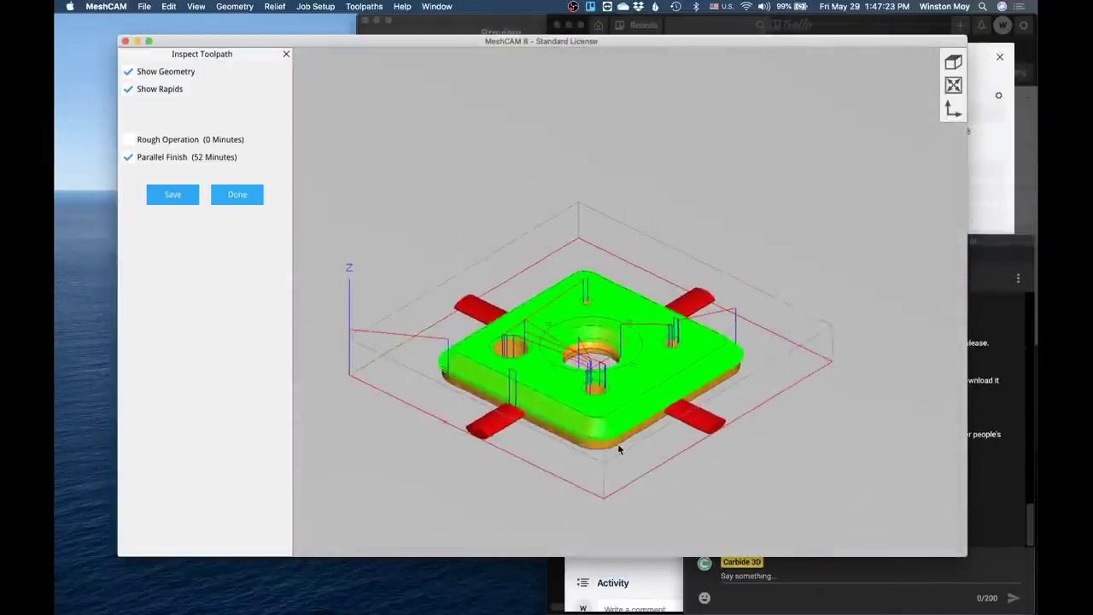
pyautogui.click(244, 196)
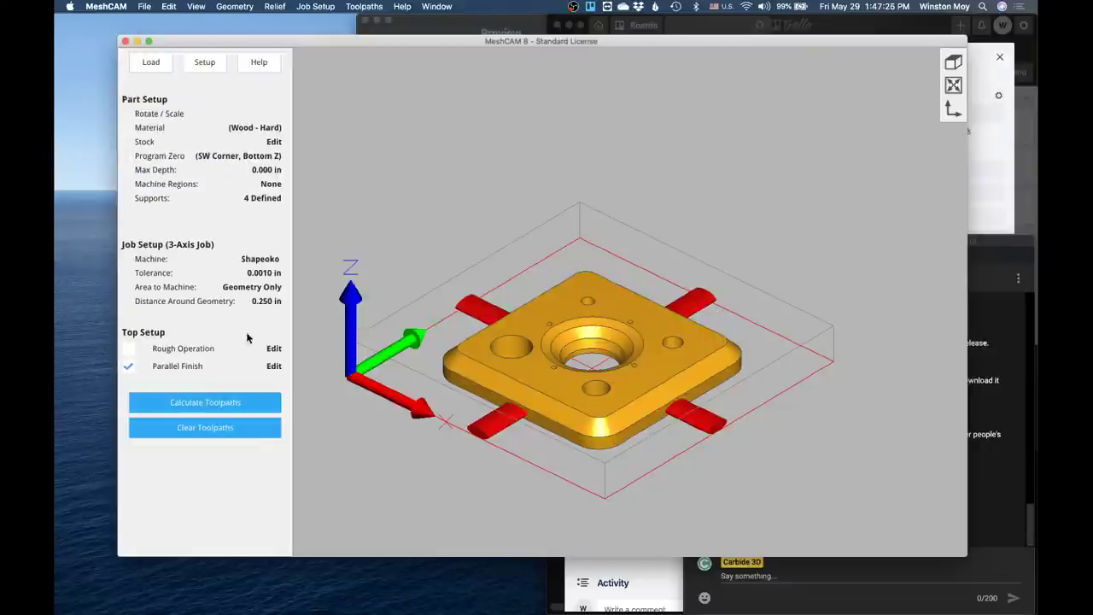
# Step: Add a Waterline Finishing toolpath with threshold angle 45 and step down 0.0100, and calculate it without the parallel finish
pyautogui.click(358, 7)
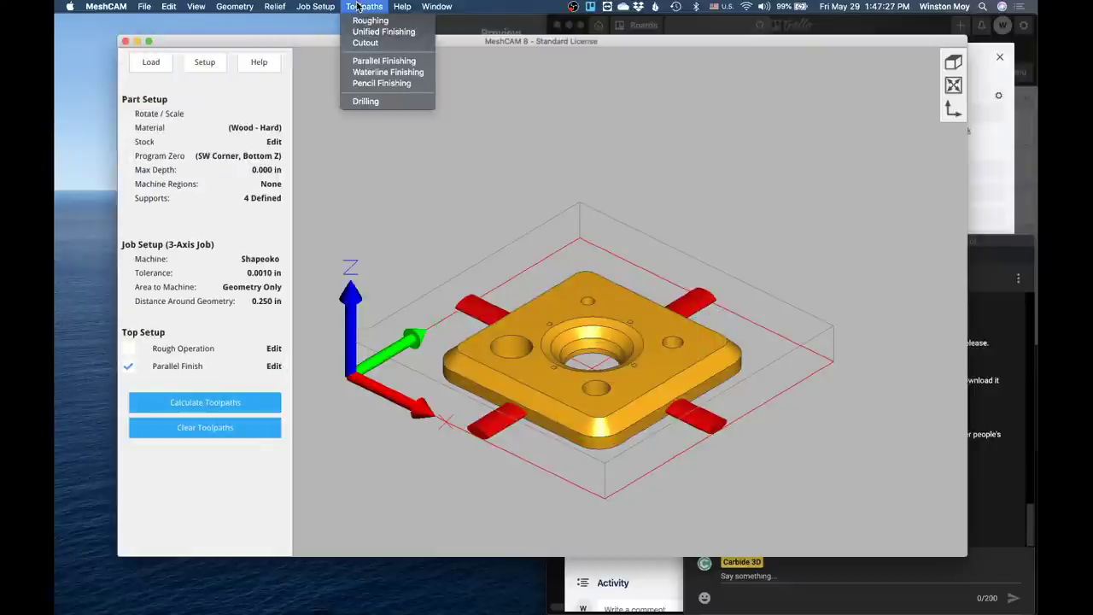
pyautogui.click(395, 75)
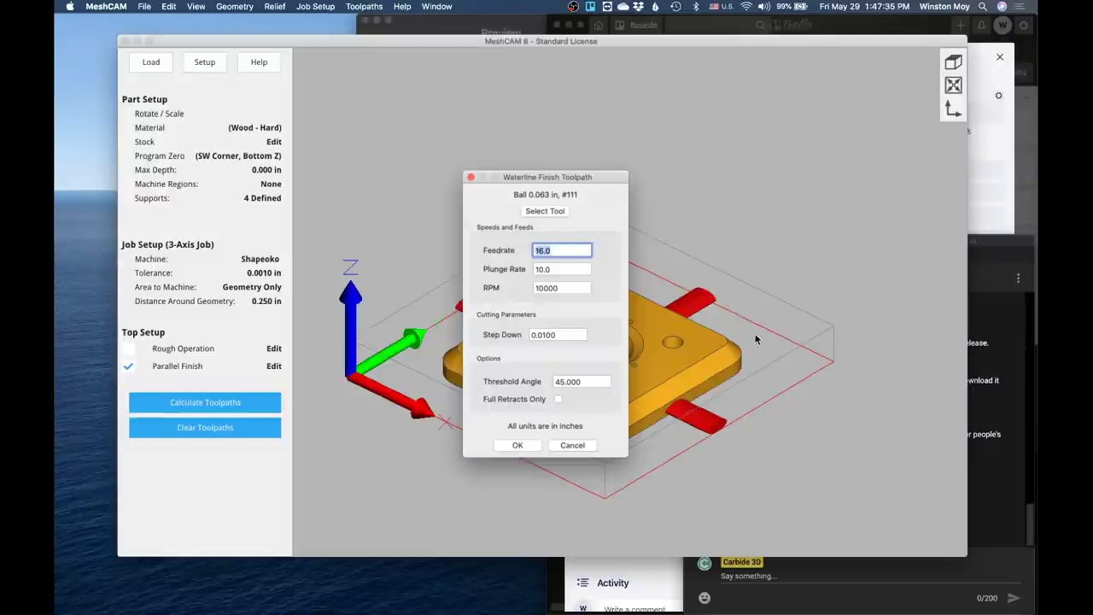
pyautogui.click(518, 445)
pyautogui.click(128, 365)
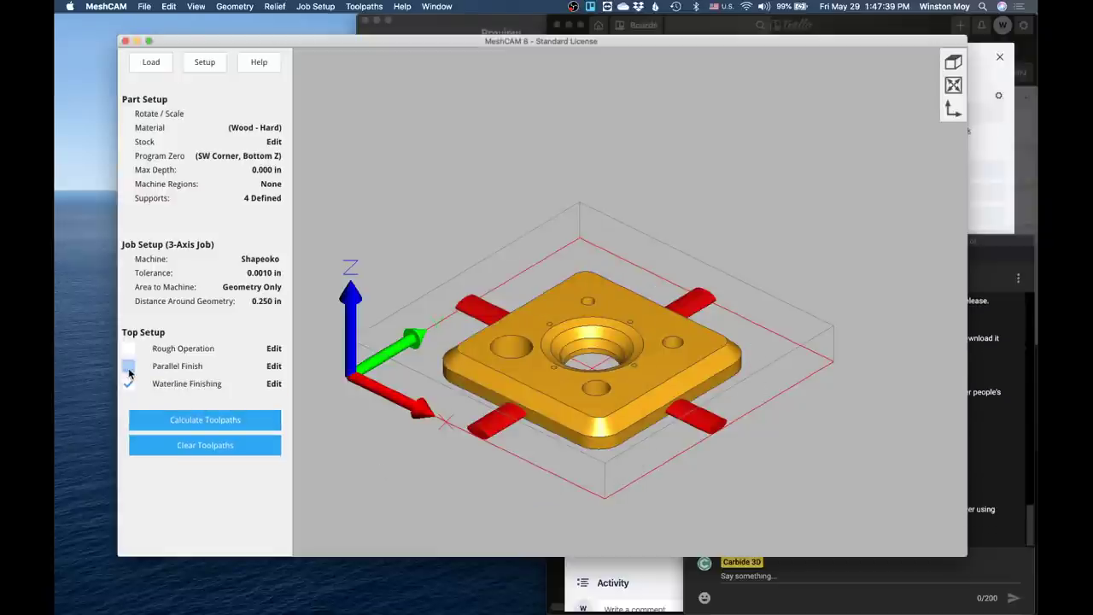
pyautogui.click(200, 427)
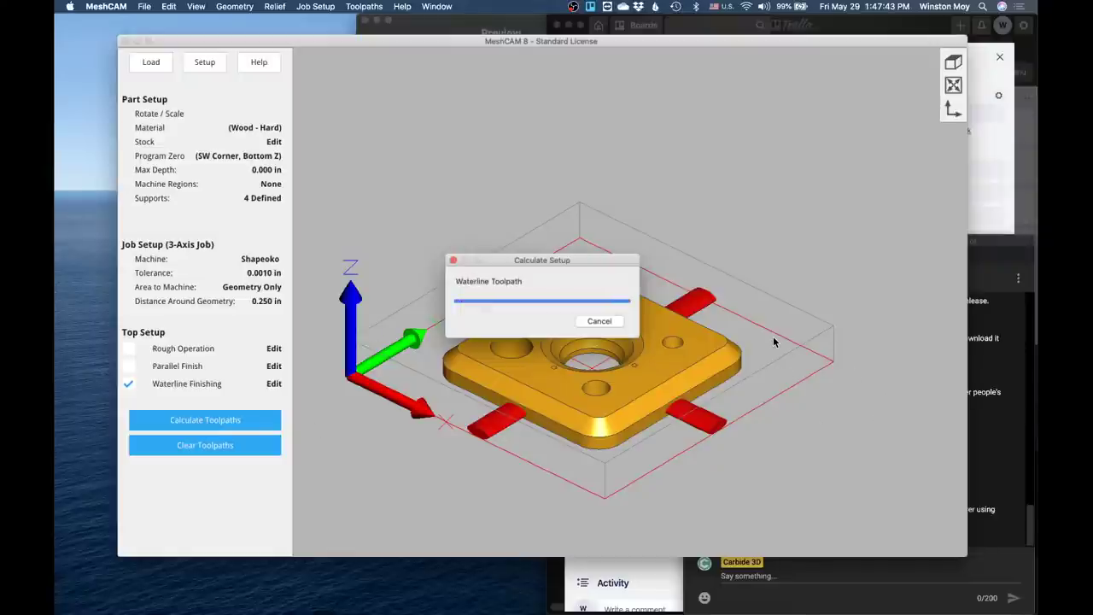
# Step: Examine the waterline finish passes on the part's walls, rounded corners and supports, and close the toolpath inspection
pyautogui.moveTo(630, 397); pyautogui.dragTo(598, 182)
pyautogui.scroll(3, 658, 415)
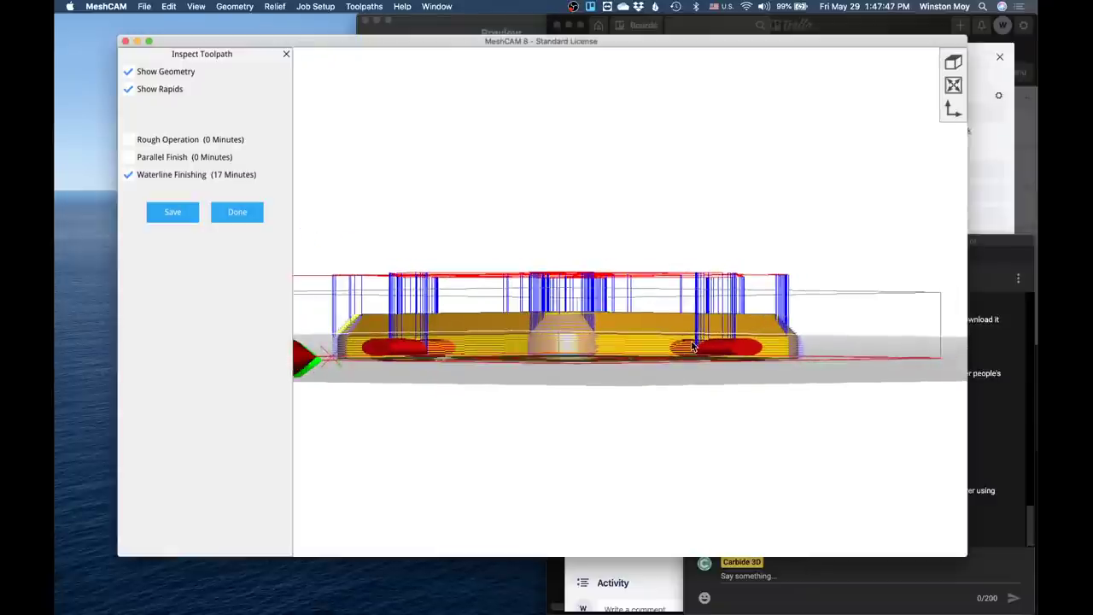
pyautogui.scroll(3, 693, 346)
pyautogui.moveTo(695, 359); pyautogui.dragTo(546, 307)
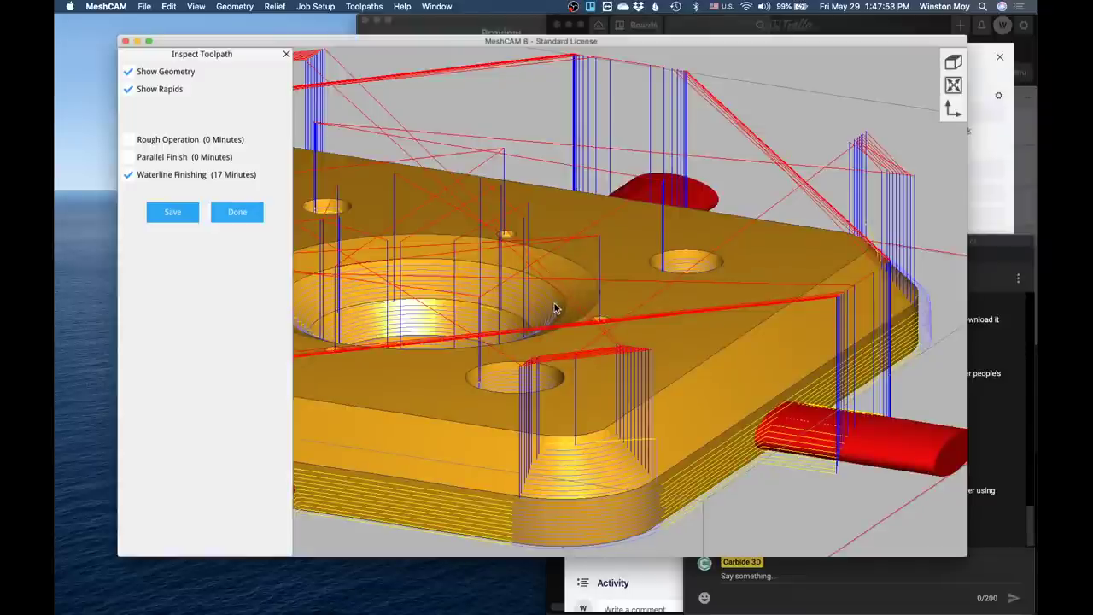
pyautogui.moveTo(840, 505); pyautogui.dragTo(912, 488)
pyautogui.click(237, 212)
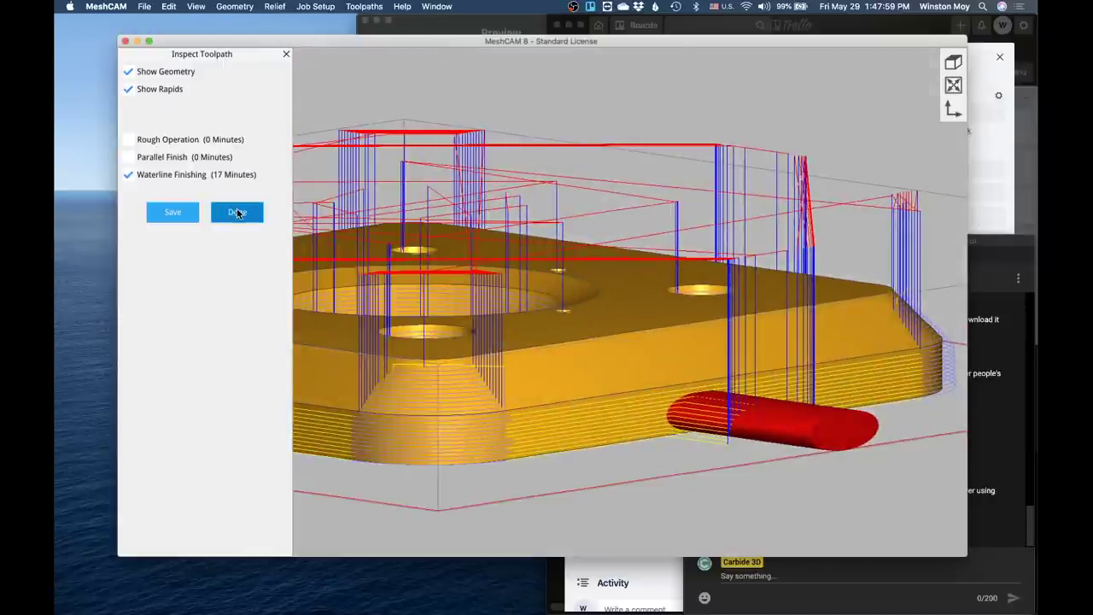
# Step: Add a Pencil Finishing toolpath using the 0.125 in end mill, tool 102, with a 0.375 in flute length
pyautogui.click(363, 6)
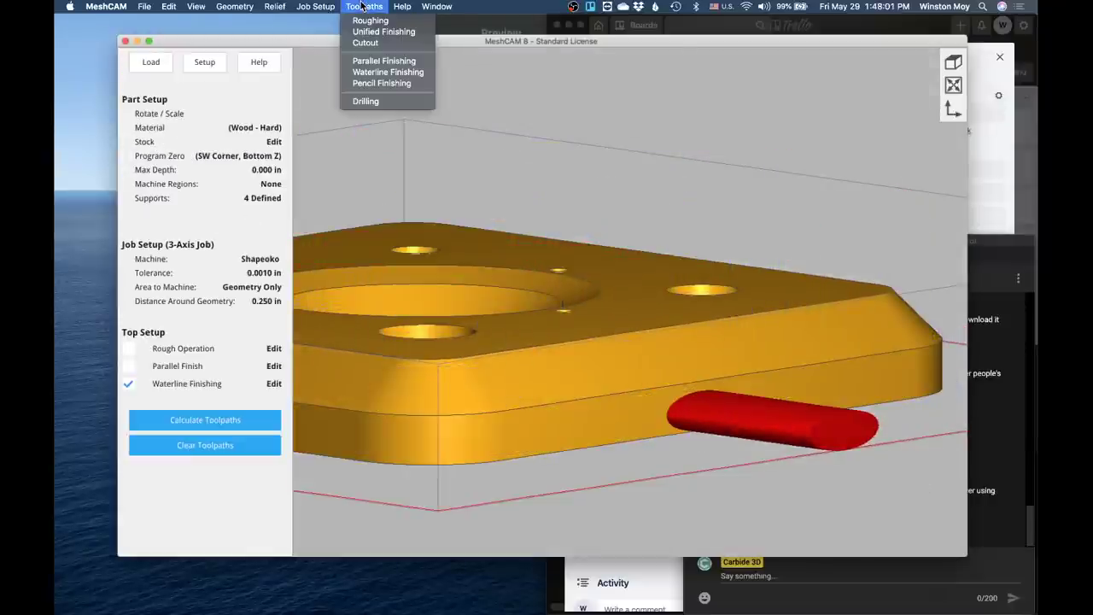
pyautogui.click(383, 84)
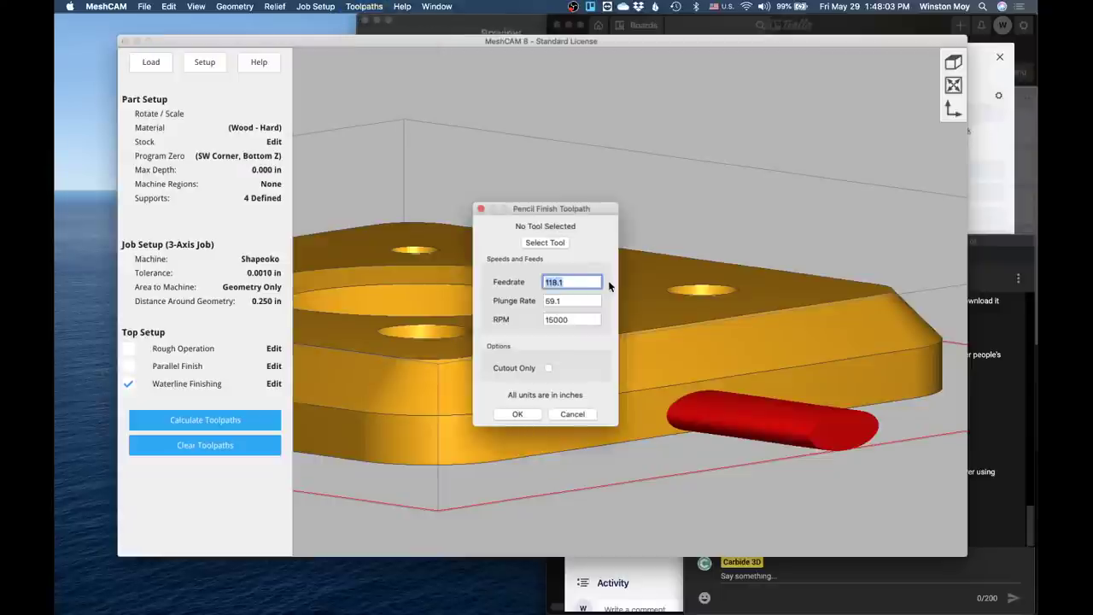
pyautogui.click(515, 414)
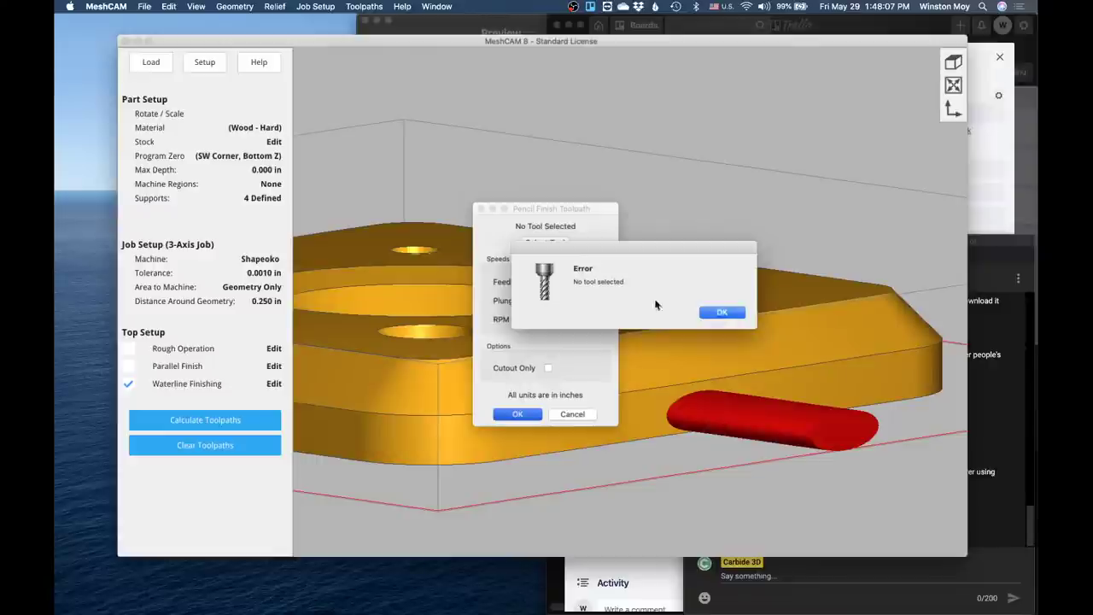
pyautogui.click(717, 314)
pyautogui.click(541, 243)
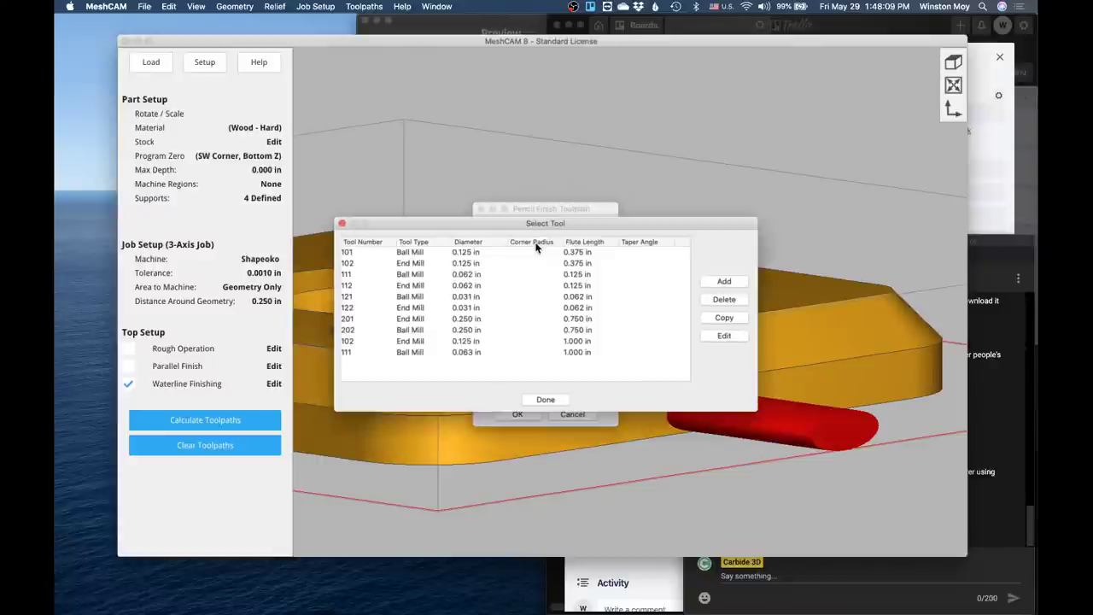
pyautogui.doubleClick(390, 264)
pyautogui.click(516, 414)
# Step: Exclude the waterline finish, calculate the pencil finish toolpath, and examine its passes around the part and holes
pyautogui.click(128, 384)
pyautogui.click(195, 434)
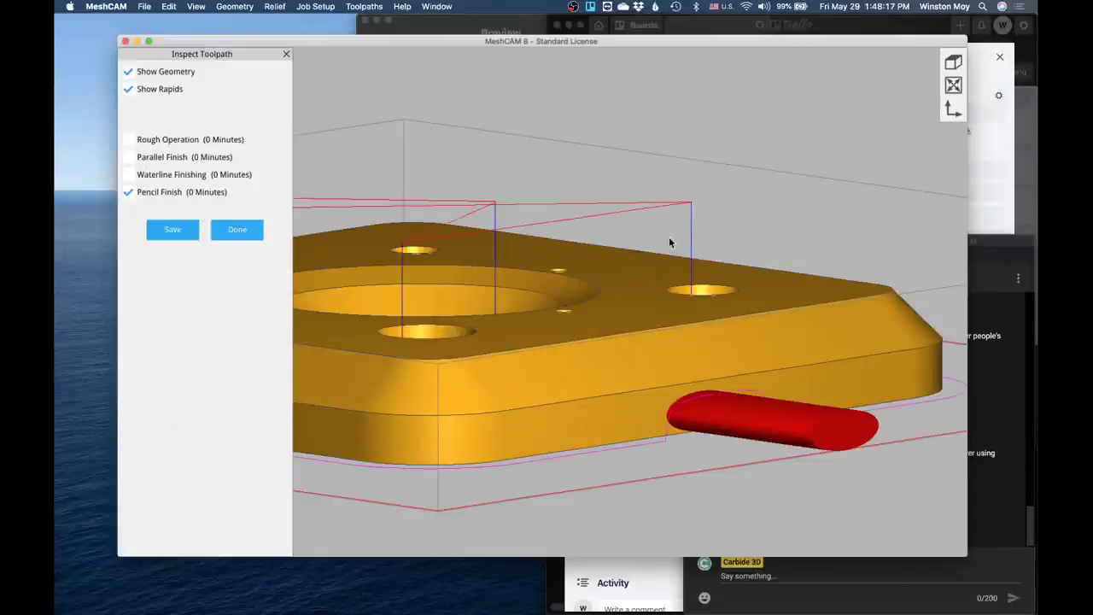
pyautogui.moveTo(671, 241); pyautogui.dragTo(596, 353)
pyautogui.scroll(-6, 519, 345)
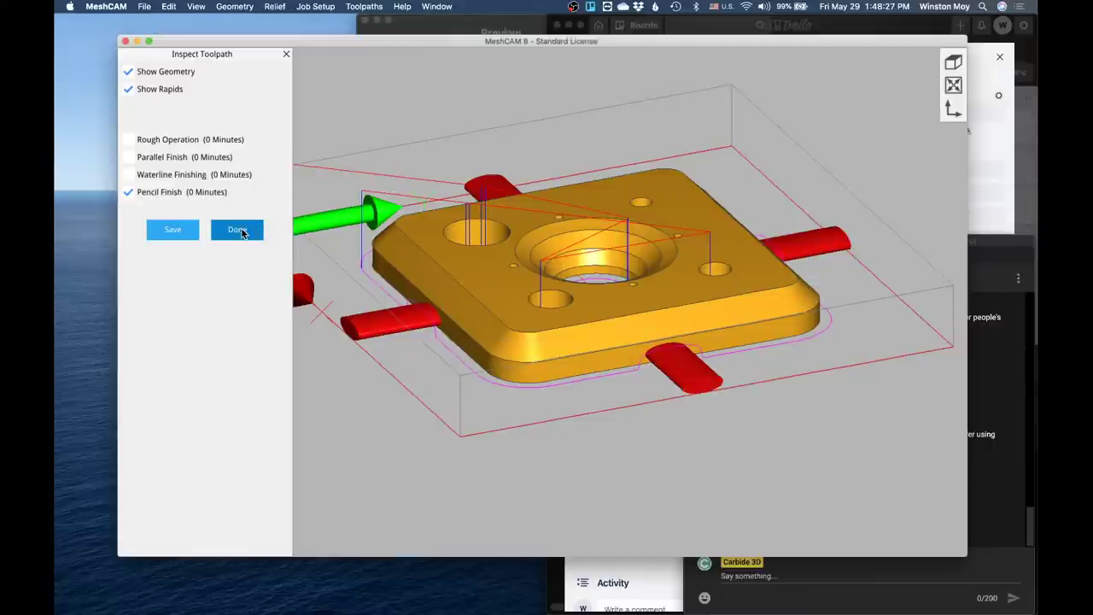
pyautogui.click(239, 230)
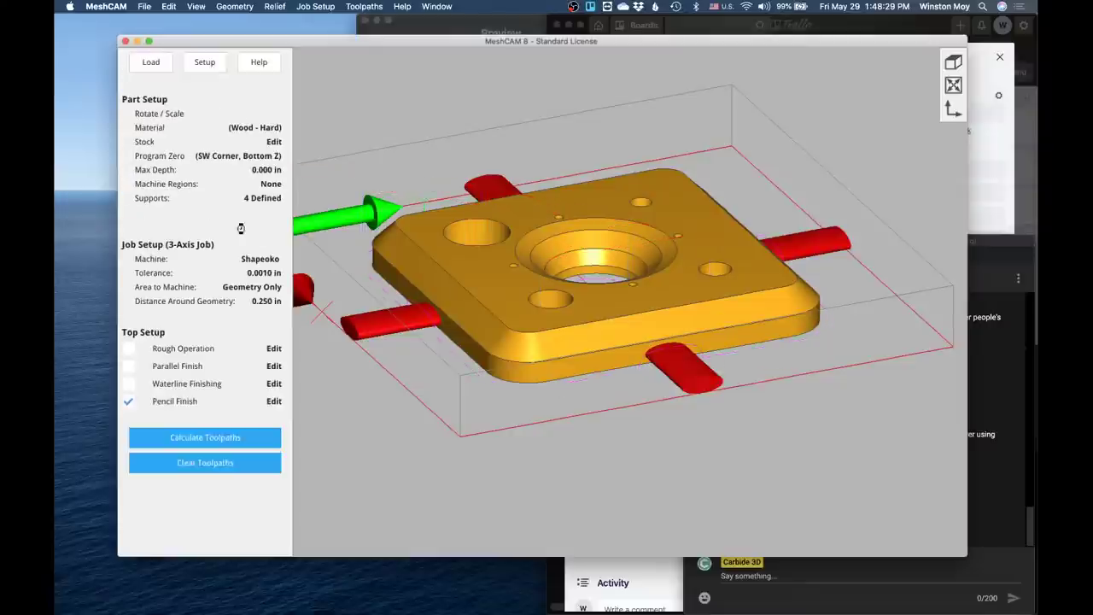
# Step: Exclude the pencil finish and add a 2D Cutout toolpath with the 0.125 in end mill, keeping Ramp entry and Climb milling
pyautogui.click(129, 400)
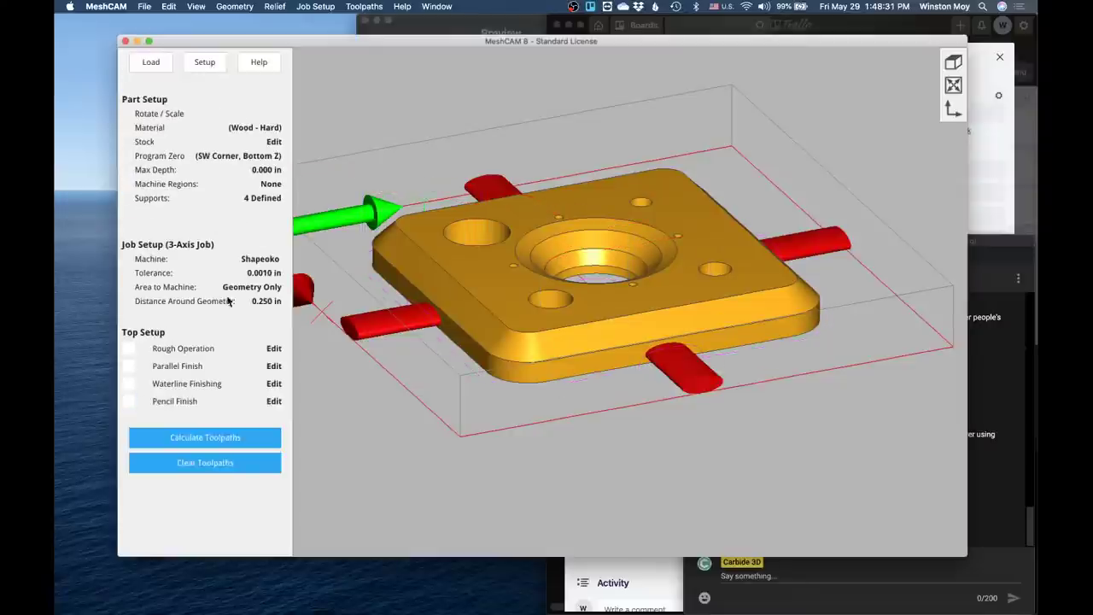
pyautogui.click(364, 7)
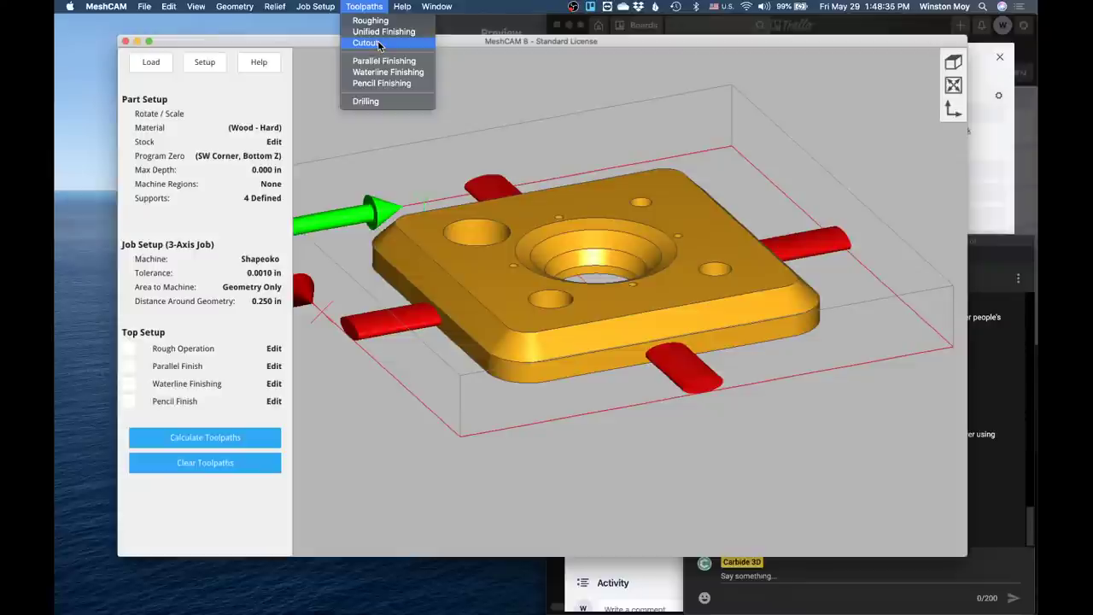
pyautogui.click(366, 43)
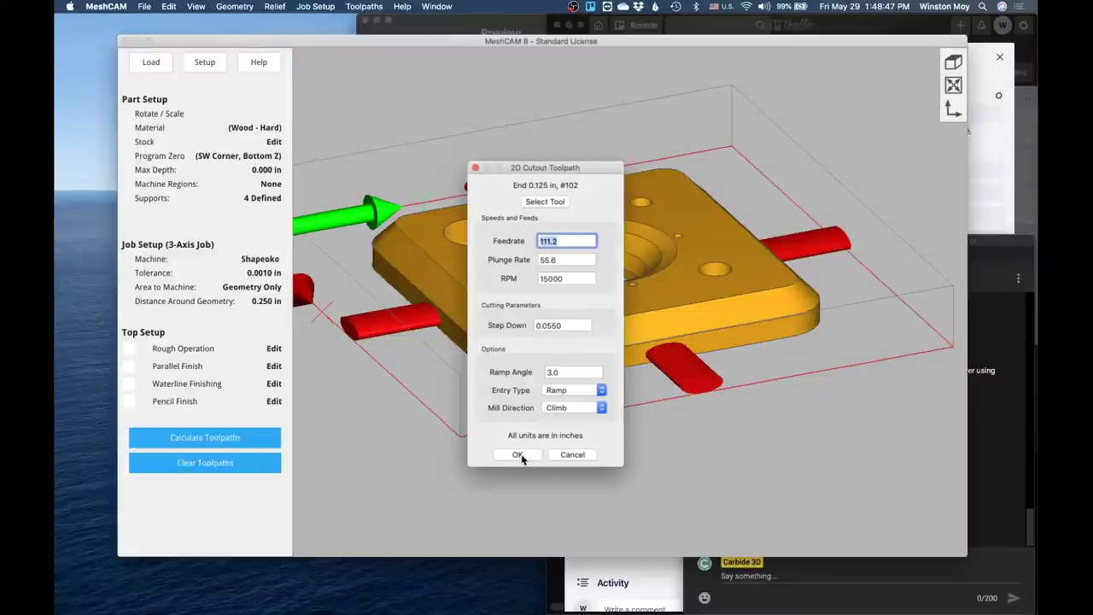
pyautogui.click(563, 390)
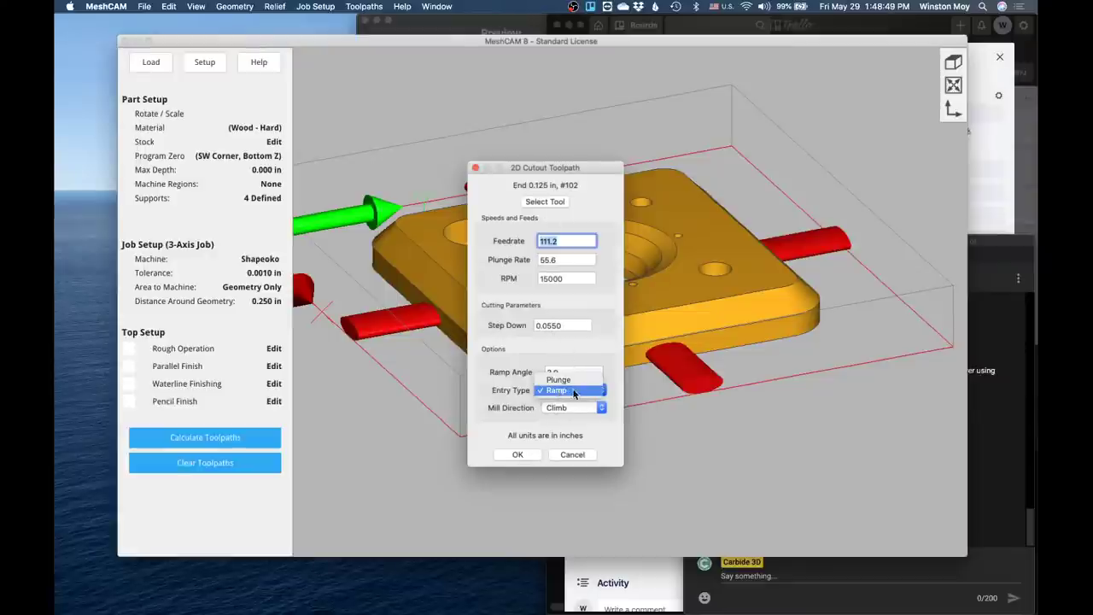
pyautogui.click(515, 455)
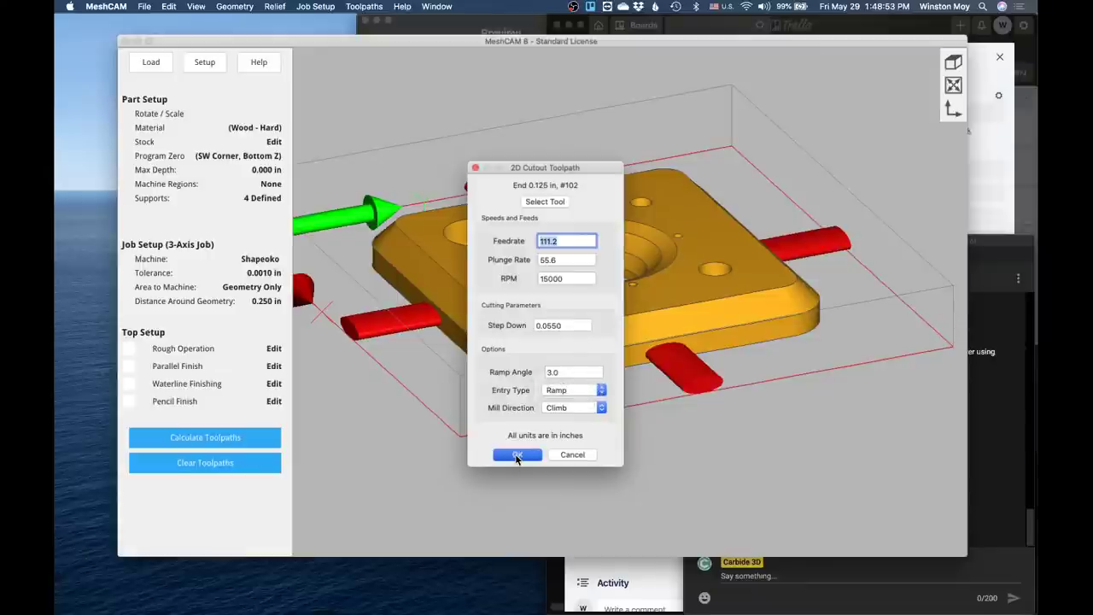
pyautogui.click(516, 454)
# Step: Calculate the 2D cutout toolpath and examine its passes around the outline and through the holes
pyautogui.click(214, 457)
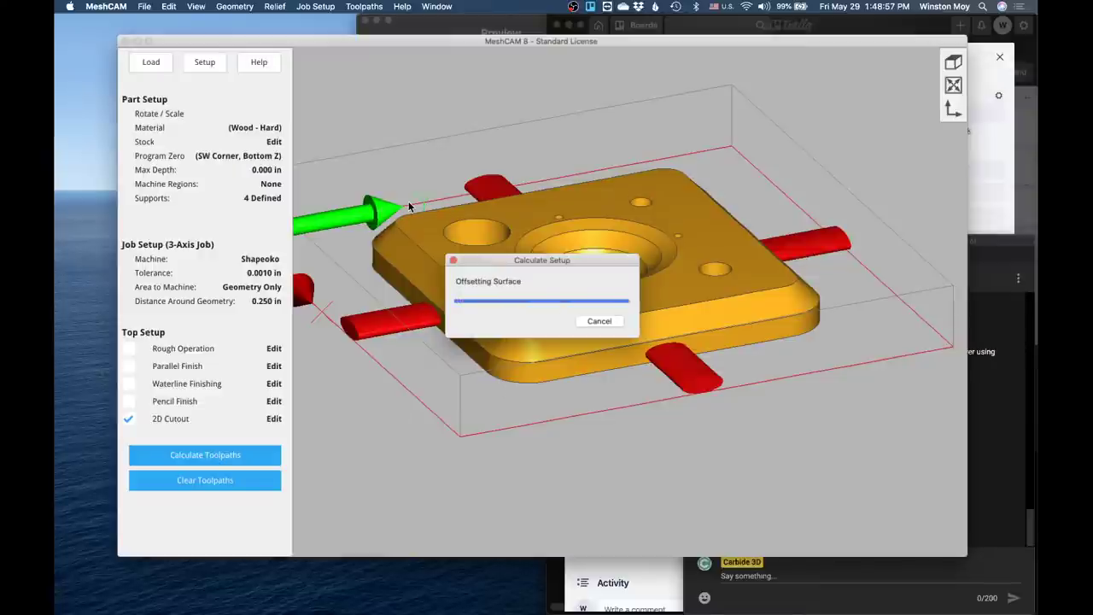
pyautogui.moveTo(519, 199); pyautogui.dragTo(729, 432)
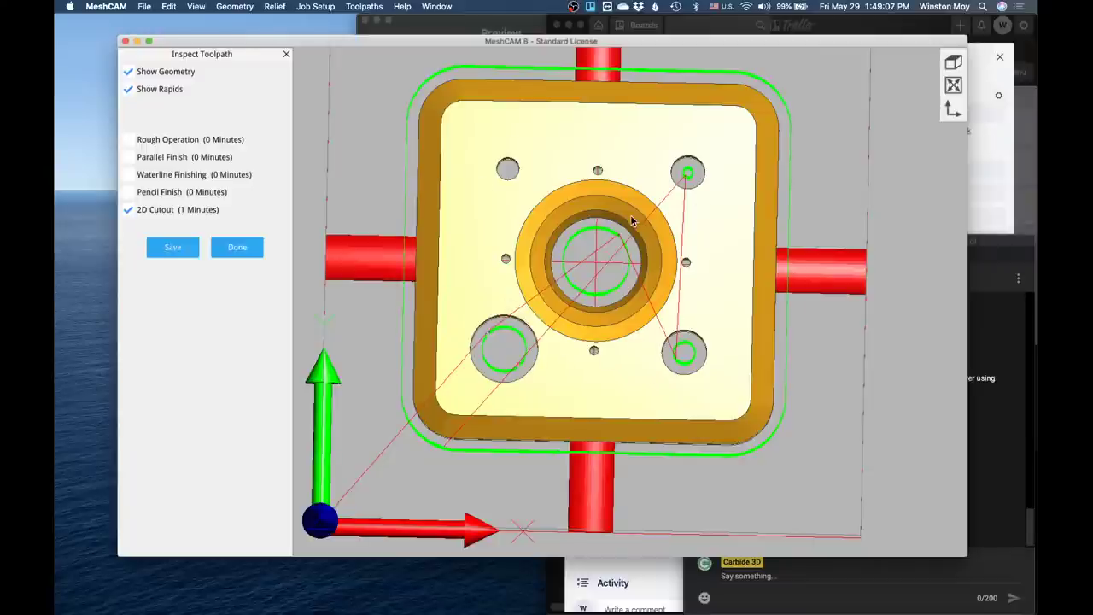
pyautogui.moveTo(606, 270); pyautogui.dragTo(683, 225)
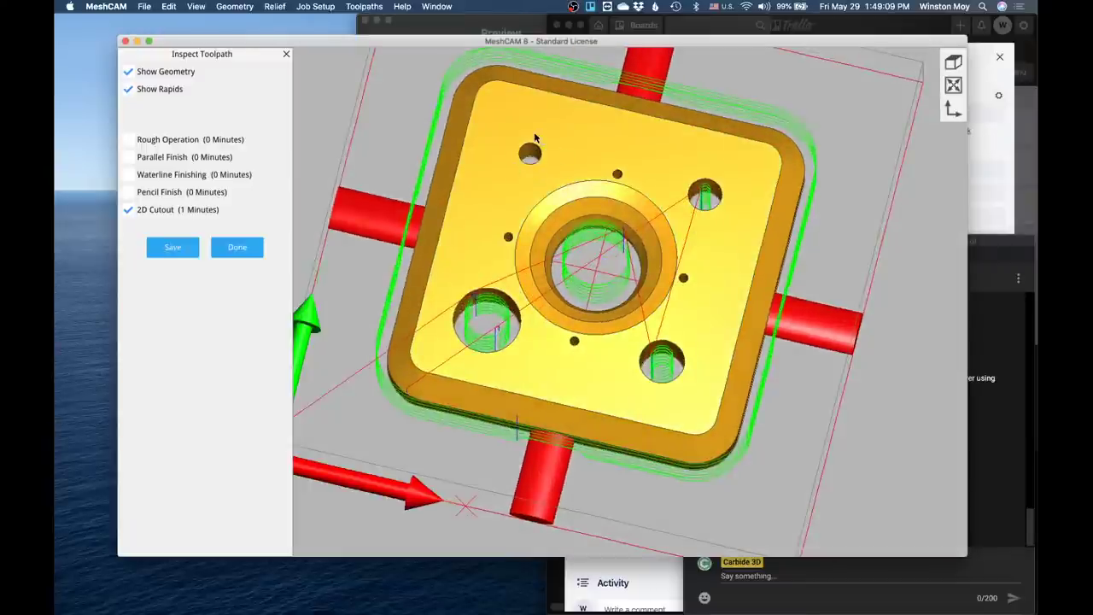
pyautogui.click(242, 252)
pyautogui.moveTo(384, 222); pyautogui.dragTo(485, 158)
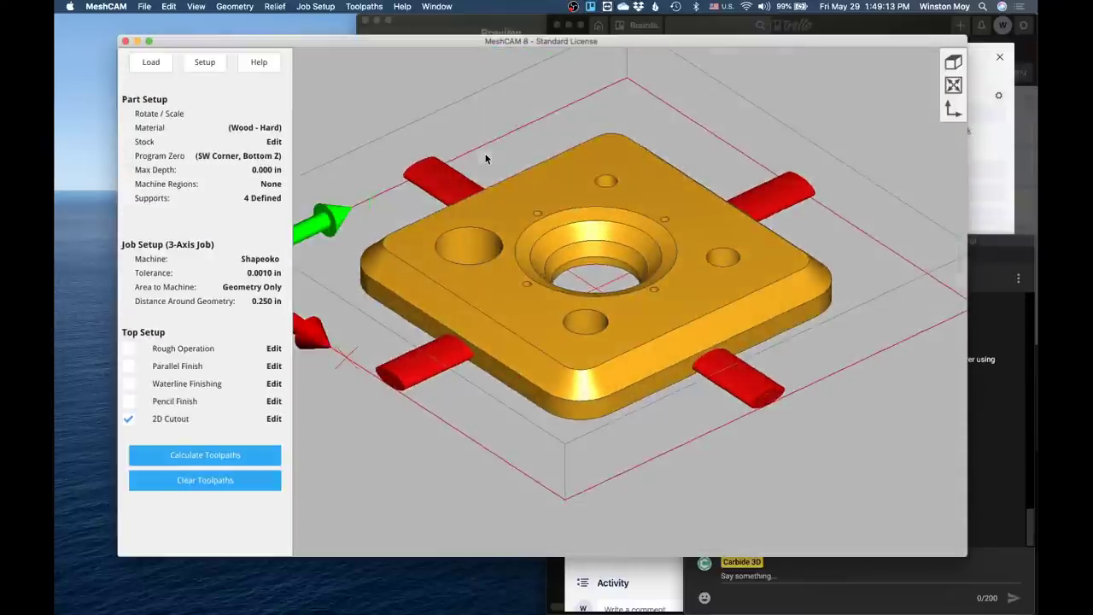
# Step: Try out a Drilling toolpath that excludes the three blind centre holes, review the spot drill settings, and cancel it
pyautogui.click(359, 7)
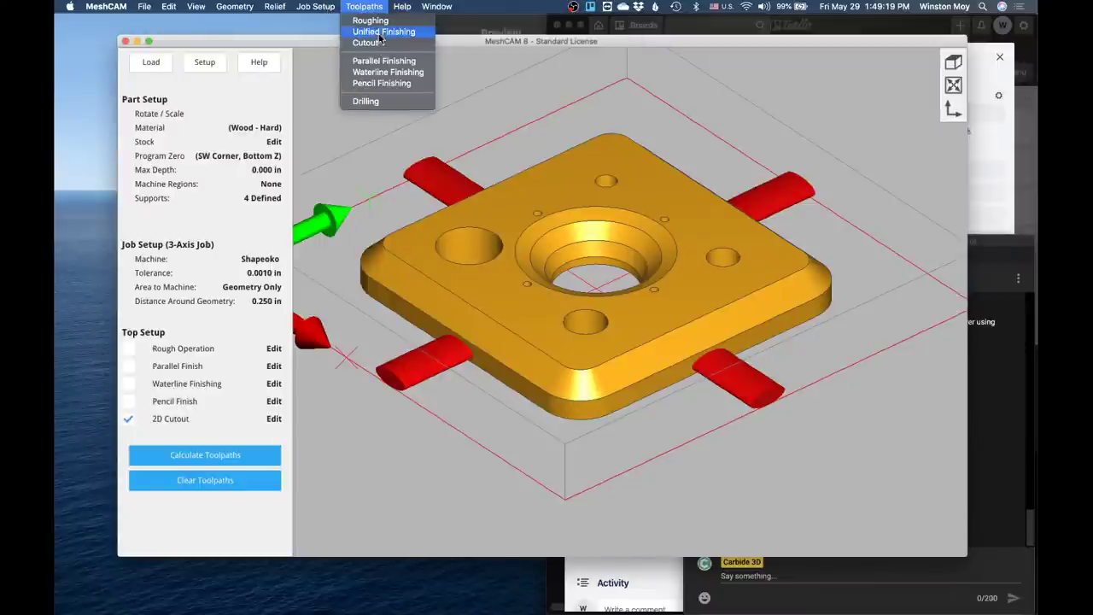
pyautogui.click(395, 103)
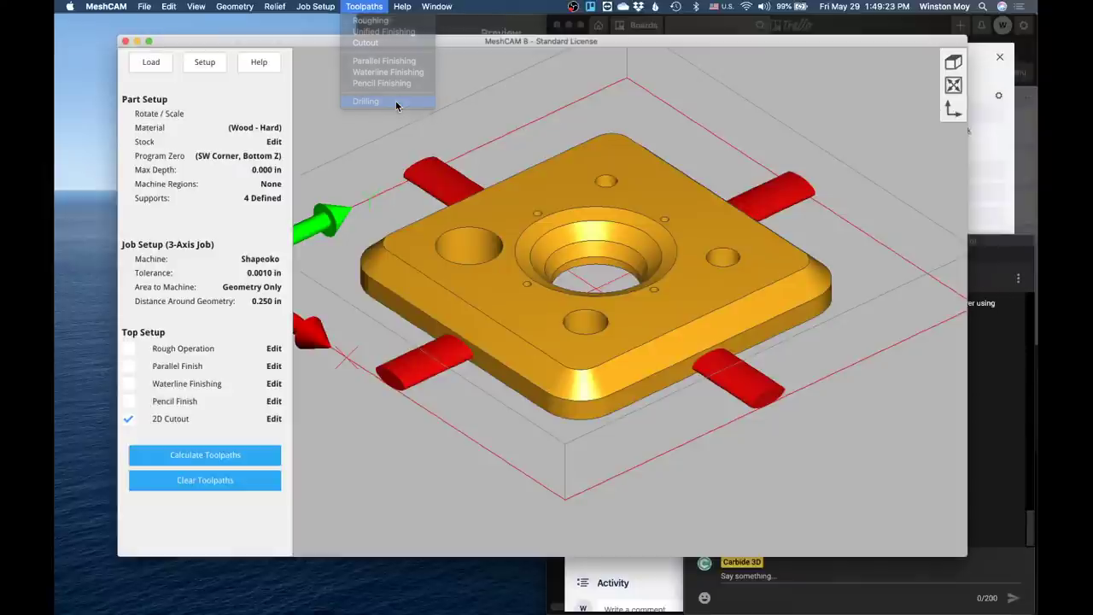
pyautogui.moveTo(526, 183); pyautogui.dragTo(393, 280)
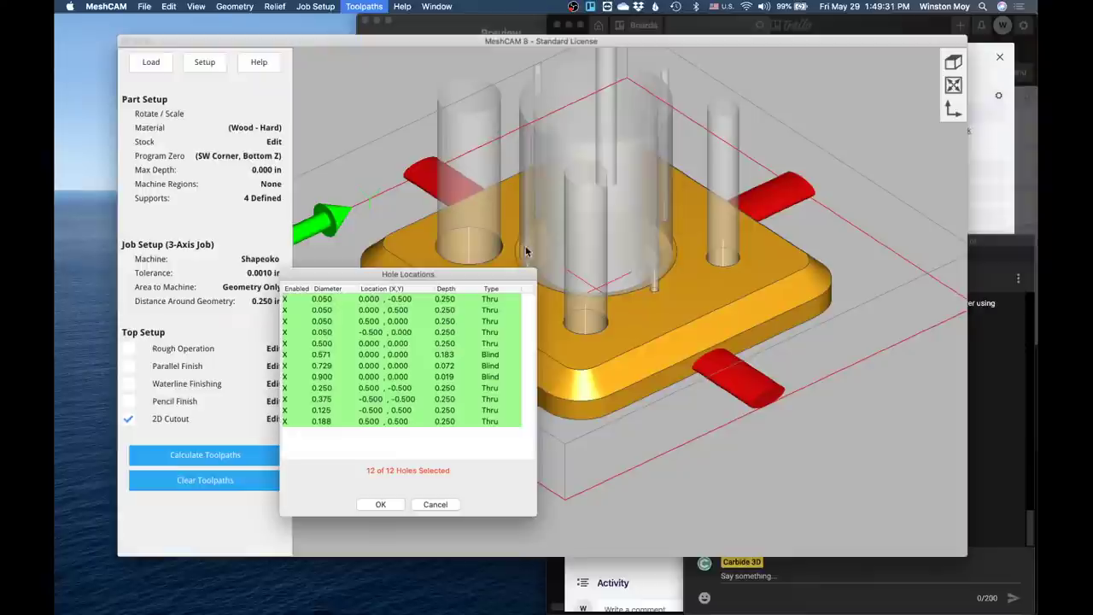
pyautogui.click(285, 354)
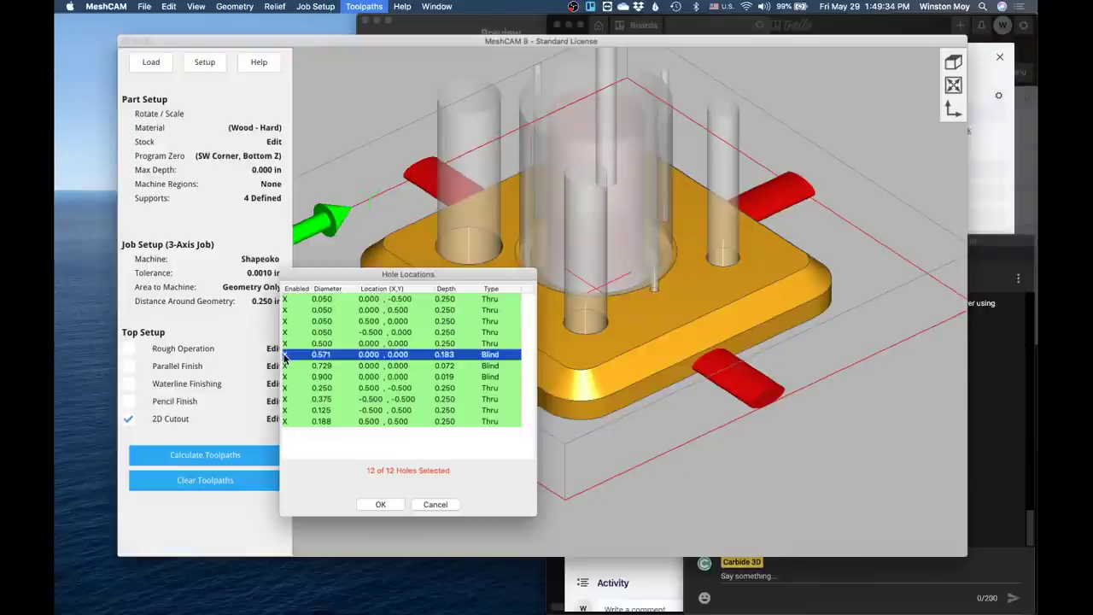
pyautogui.click(308, 365)
pyautogui.click(309, 376)
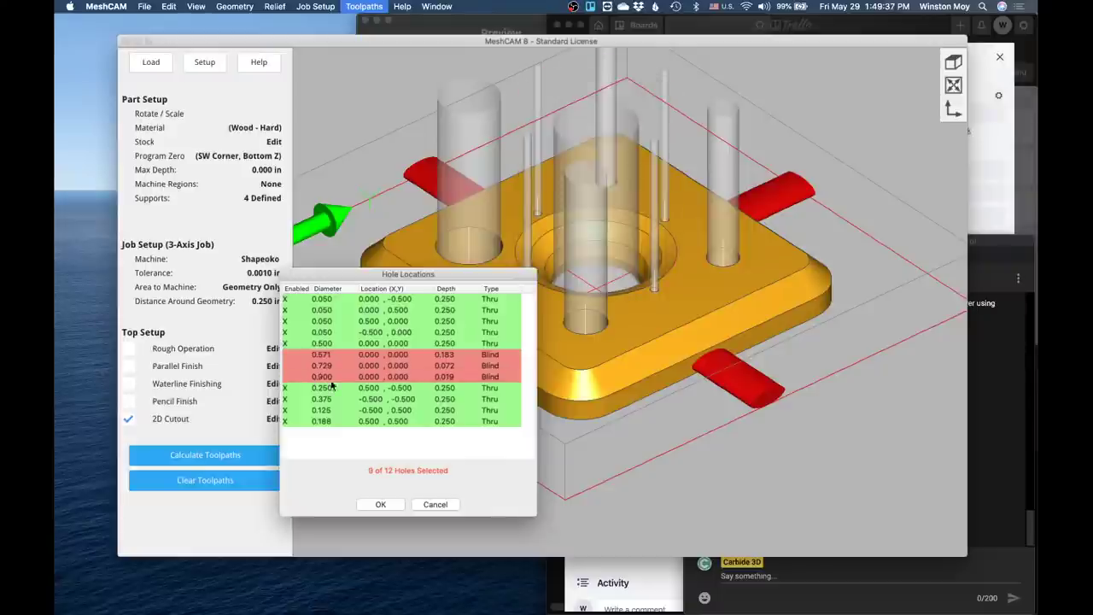
pyautogui.click(381, 504)
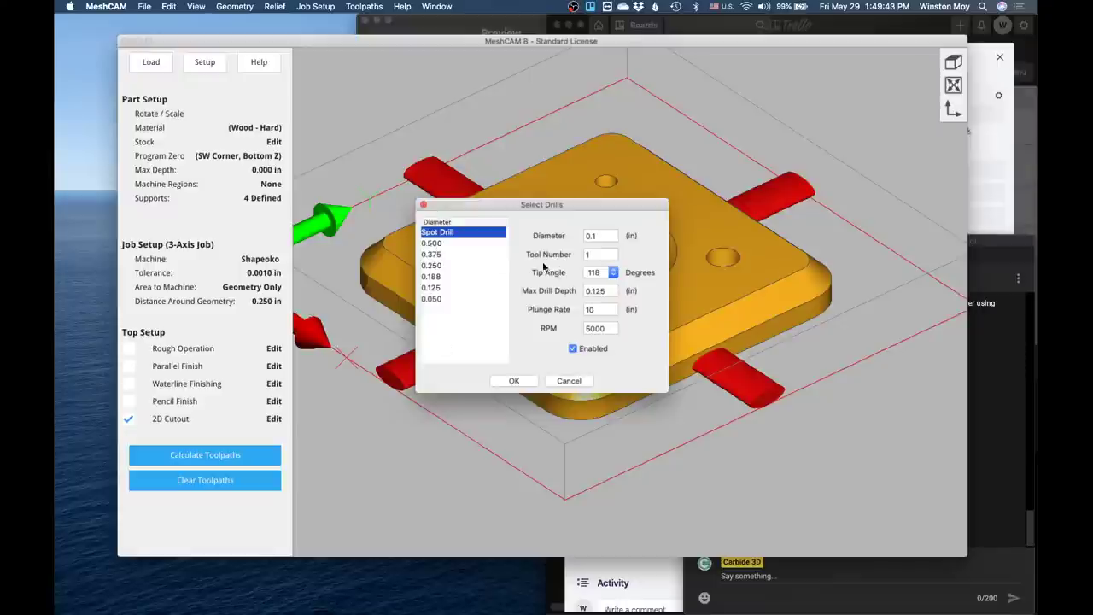
pyautogui.doubleClick(597, 255)
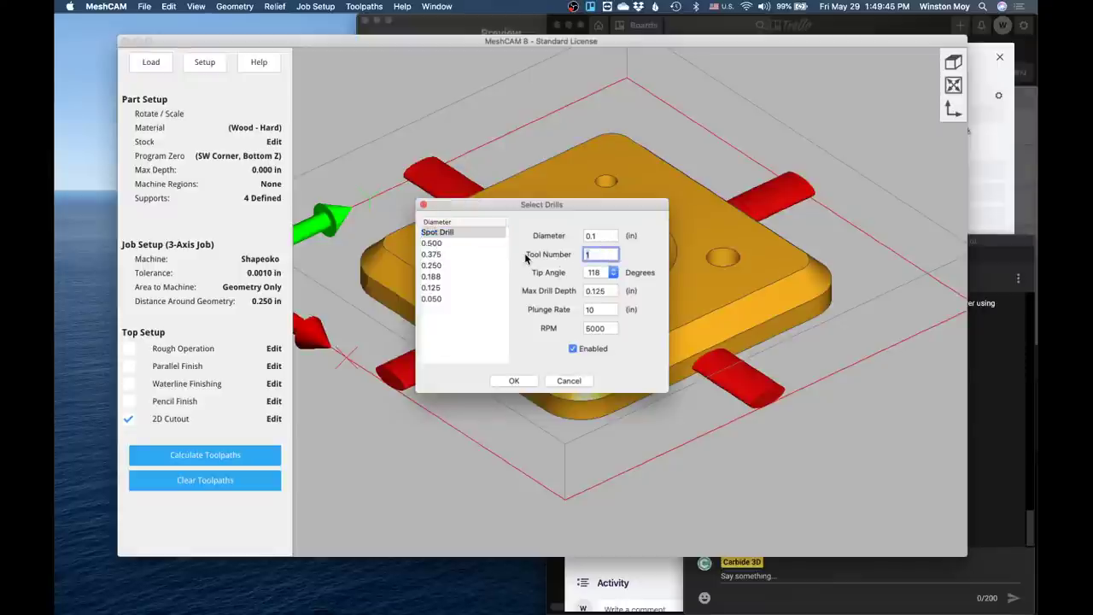
pyautogui.click(568, 380)
# Step: Switch to the YouTube live chat in Chrome and read back through the viewers' recent messages
pyautogui.click(994, 472)
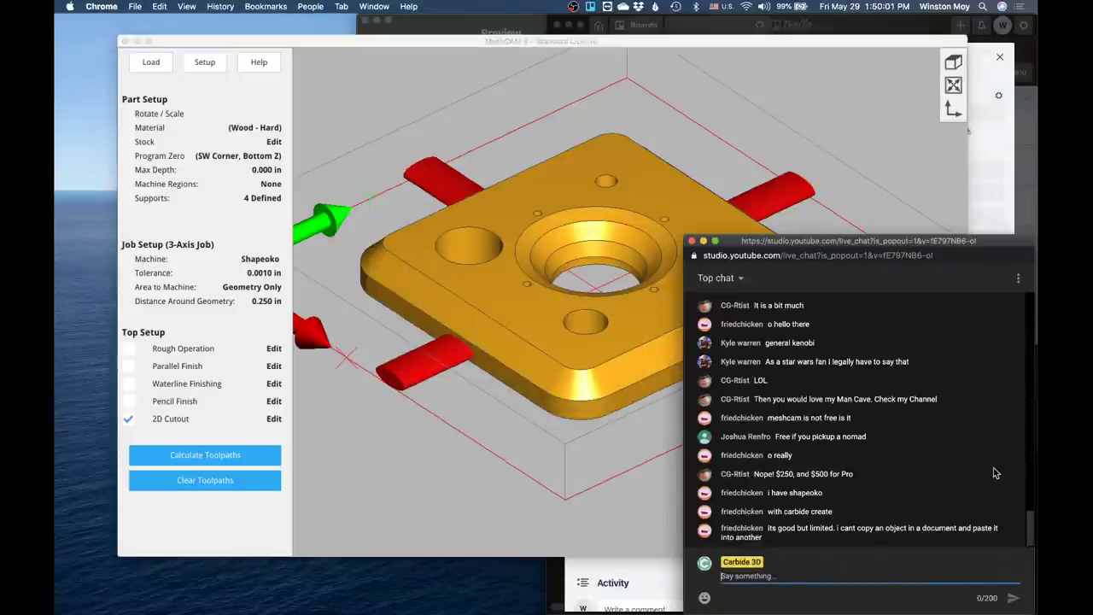
pyautogui.scroll(2, 994, 472)
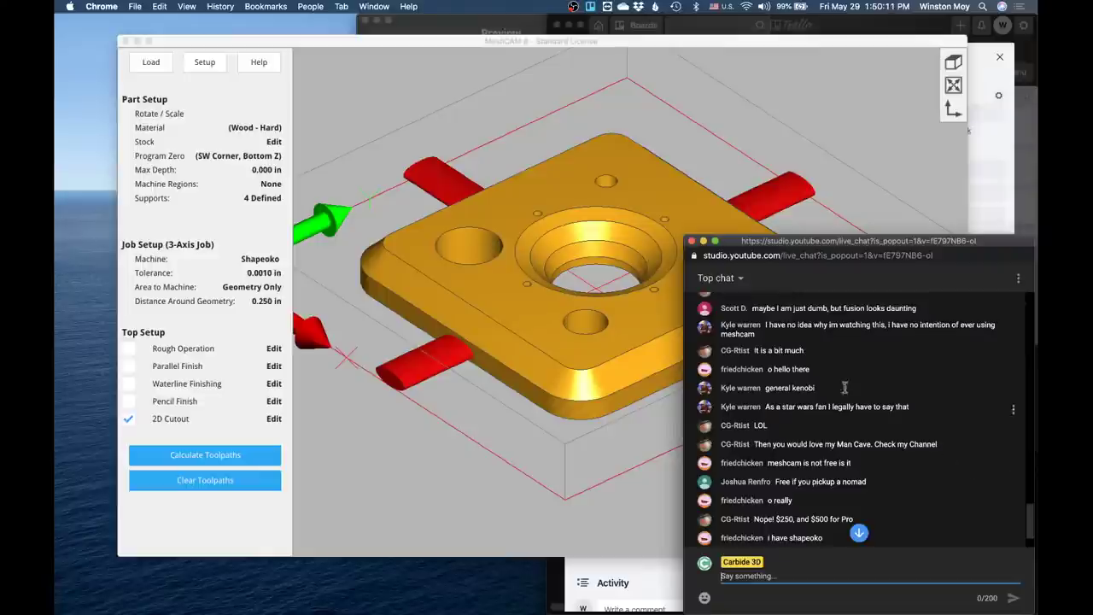
# Step: Read through the viewers' comments on MeshCAM and Fusion in the live chat, down to the newest message
pyautogui.click(768, 324)
pyautogui.moveTo(768, 324); pyautogui.dragTo(787, 339)
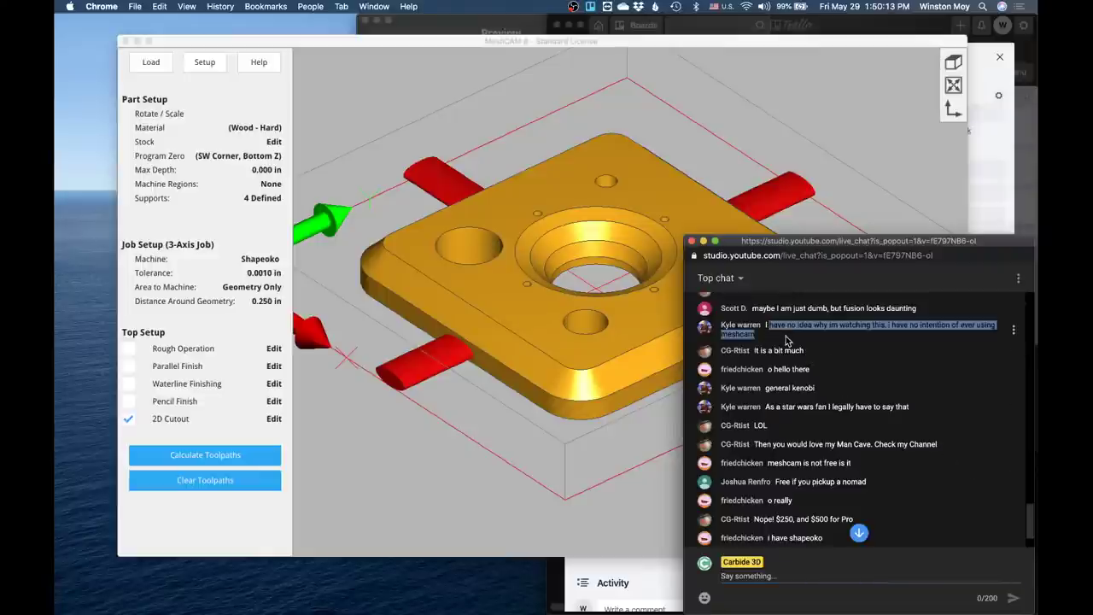
pyautogui.scroll(1, 787, 339)
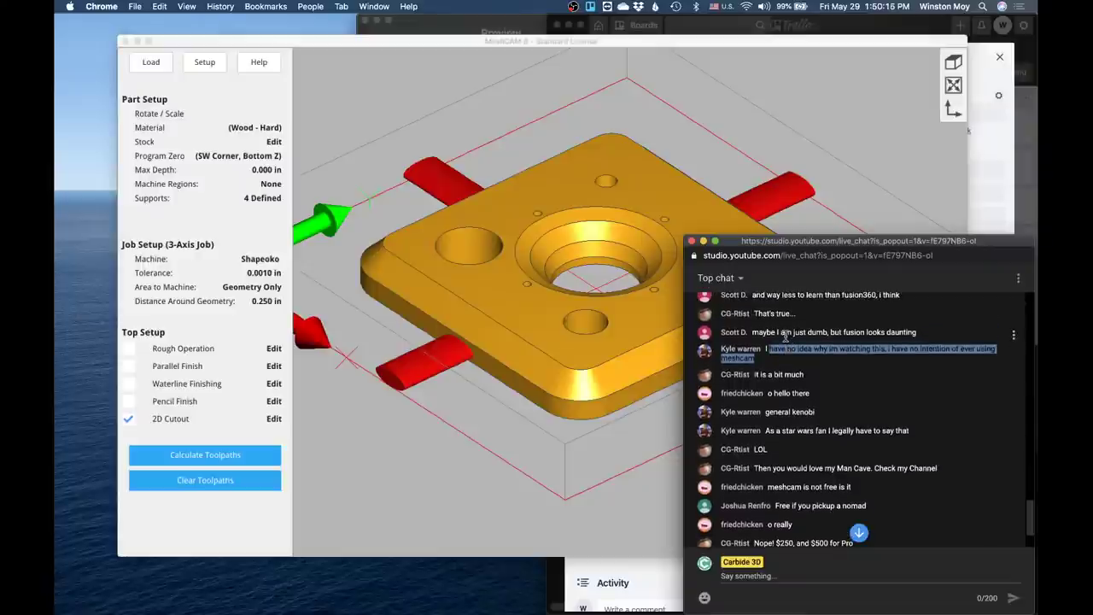
pyautogui.scroll(-5, 785, 338)
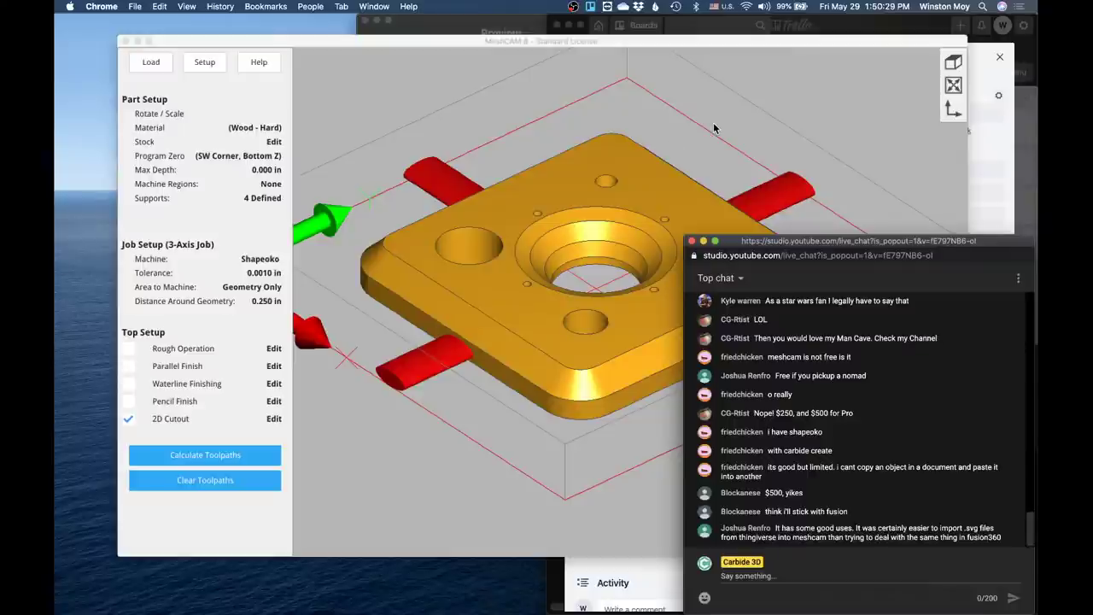
# Step: Switch to MeshCAM, inspect the test body and its supports from different angles, and return to the live chat
pyautogui.click(608, 317)
pyautogui.moveTo(608, 317); pyautogui.dragTo(1003, 375)
pyautogui.click(973, 415)
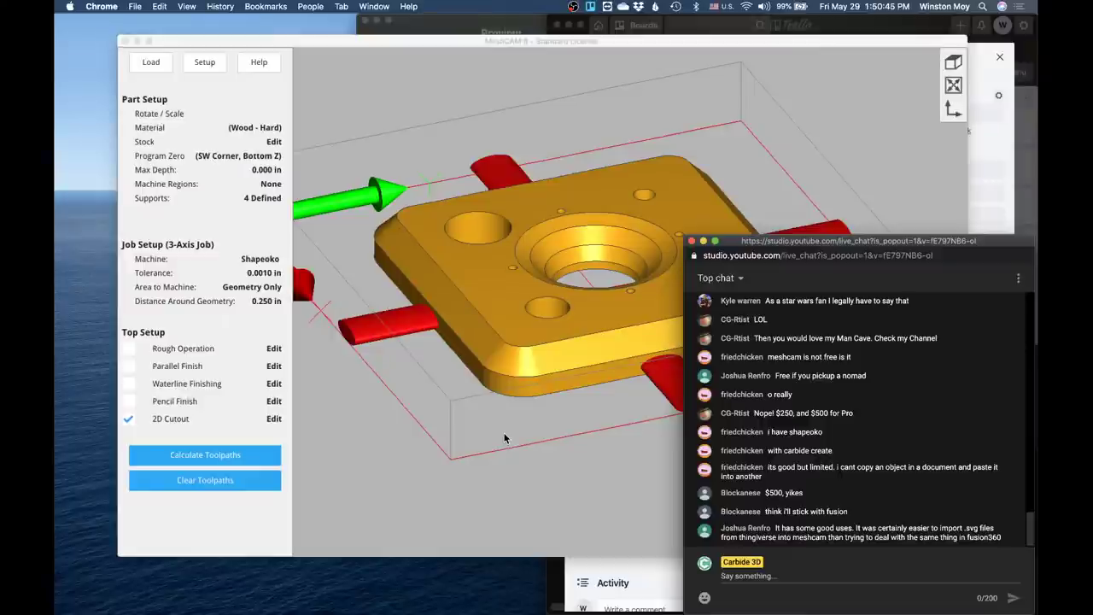
pyautogui.click(550, 525)
pyautogui.moveTo(566, 415); pyautogui.dragTo(595, 441)
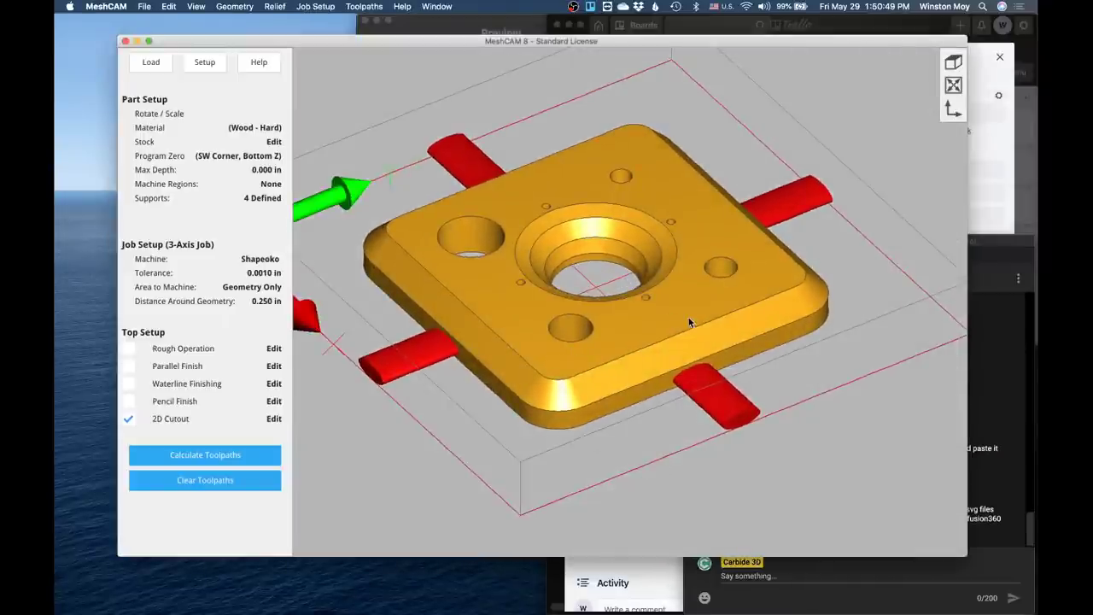
pyautogui.click(970, 379)
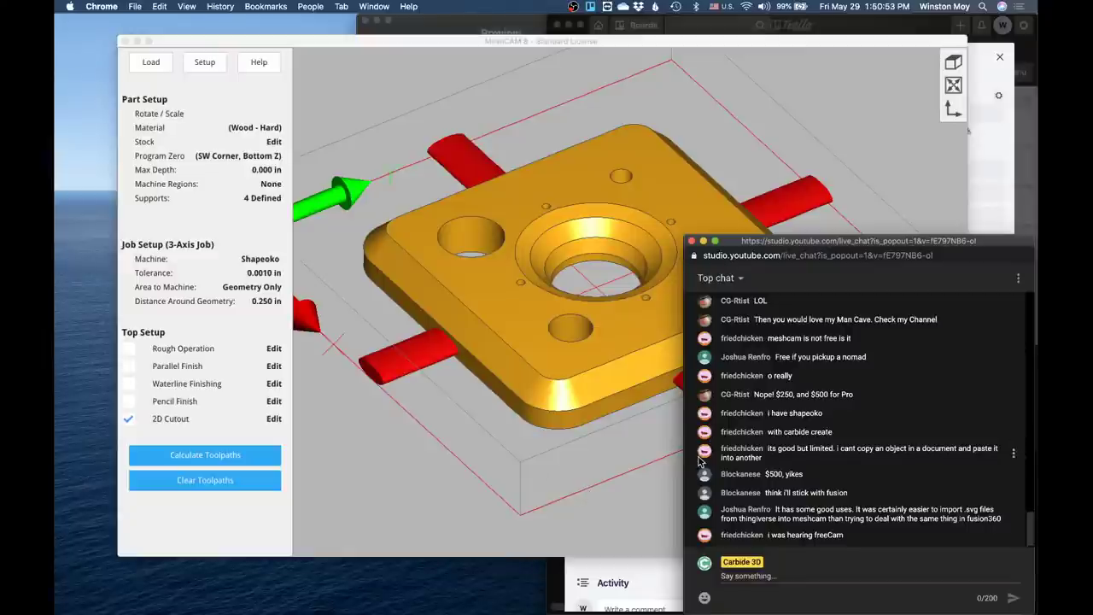
# Step: Switch to the Trello card "#11 - MeshCAM and BitRunner" and check off Roughing, Finishing and Cutout in its checklist
pyautogui.click(1014, 125)
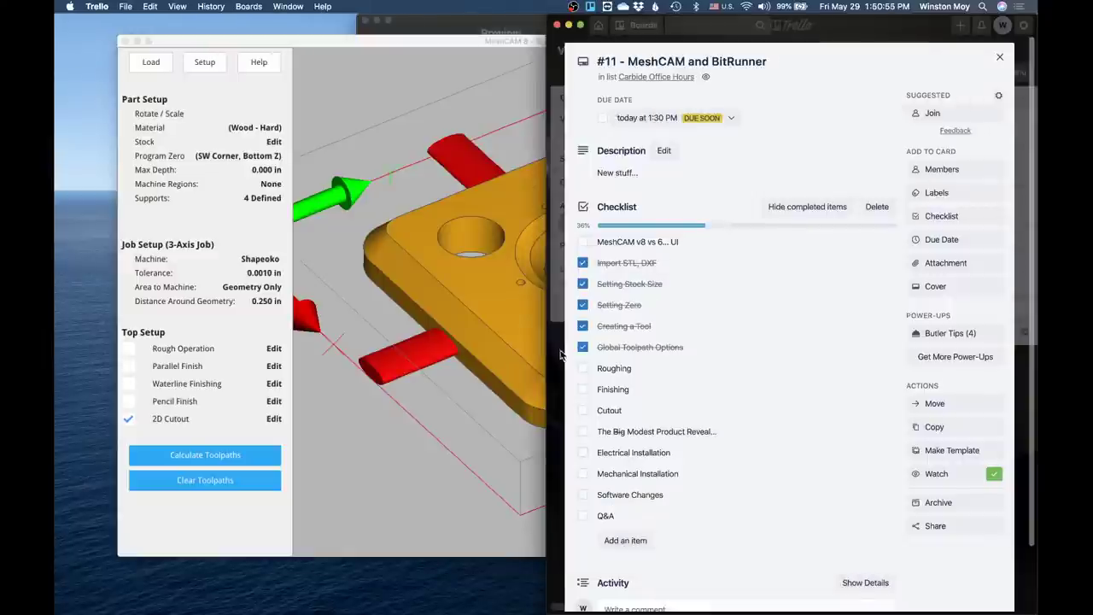
pyautogui.click(582, 368)
pyautogui.click(582, 390)
pyautogui.click(583, 412)
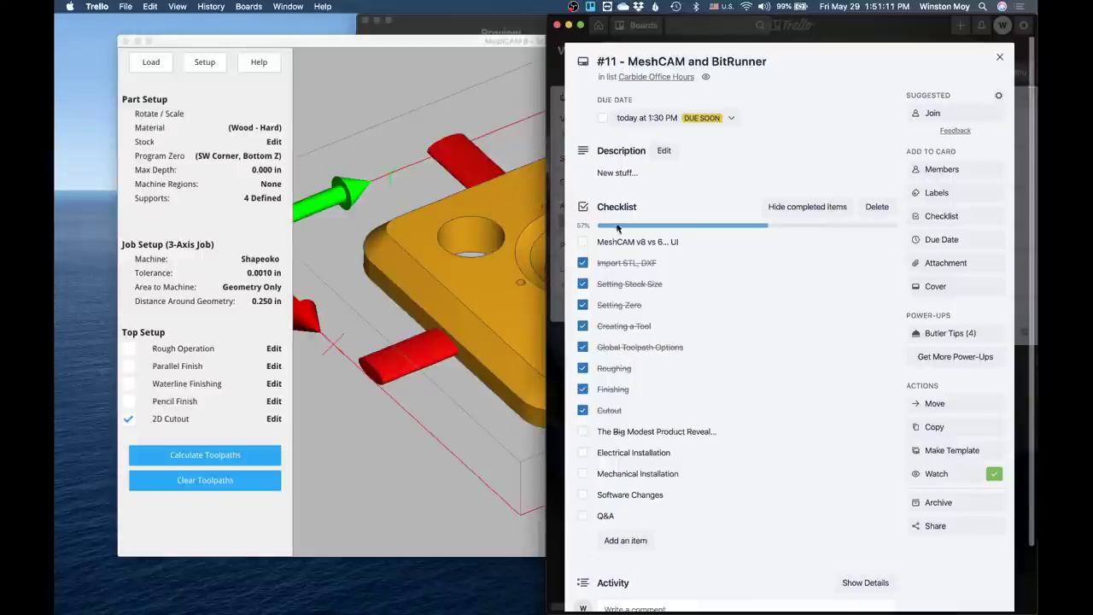
# Step: Switch to OBS Studio and transition the live program output to the Fuji View scene
pyautogui.click(442, 19)
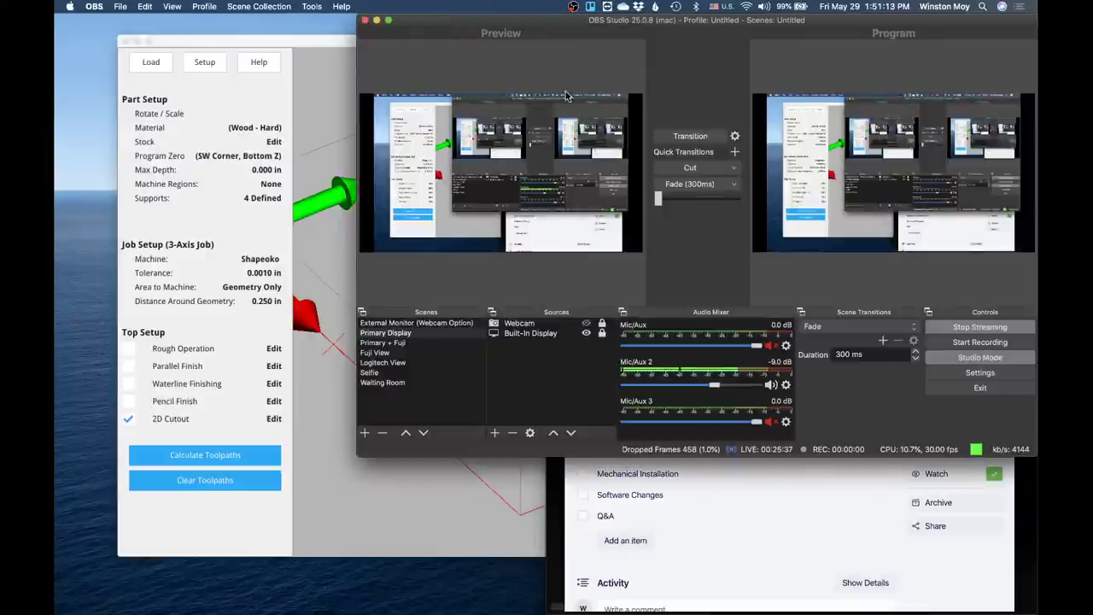
pyautogui.click(381, 353)
pyautogui.click(690, 136)
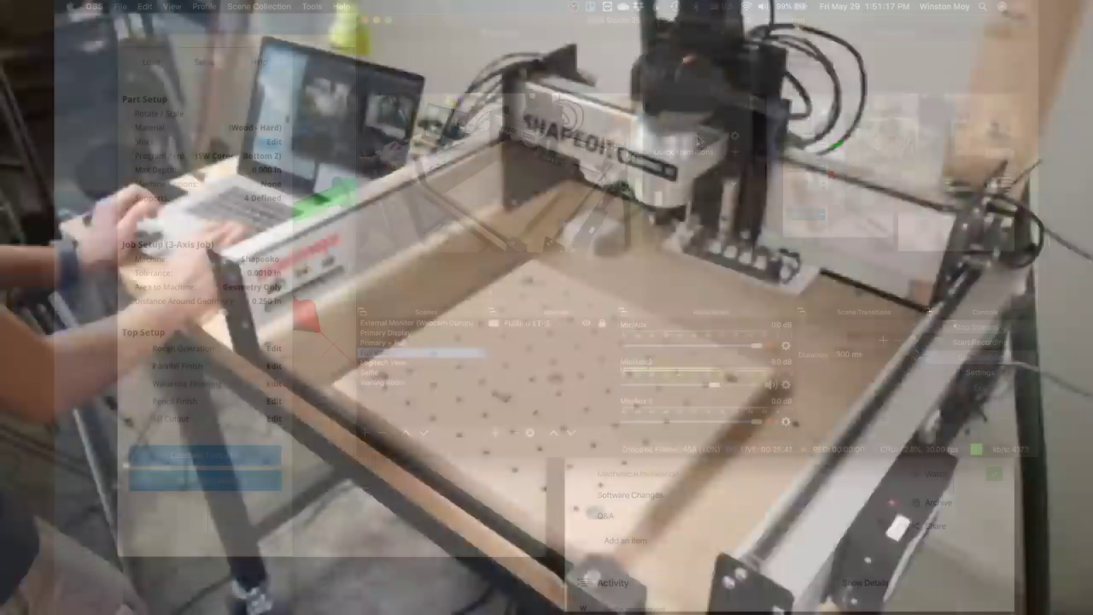